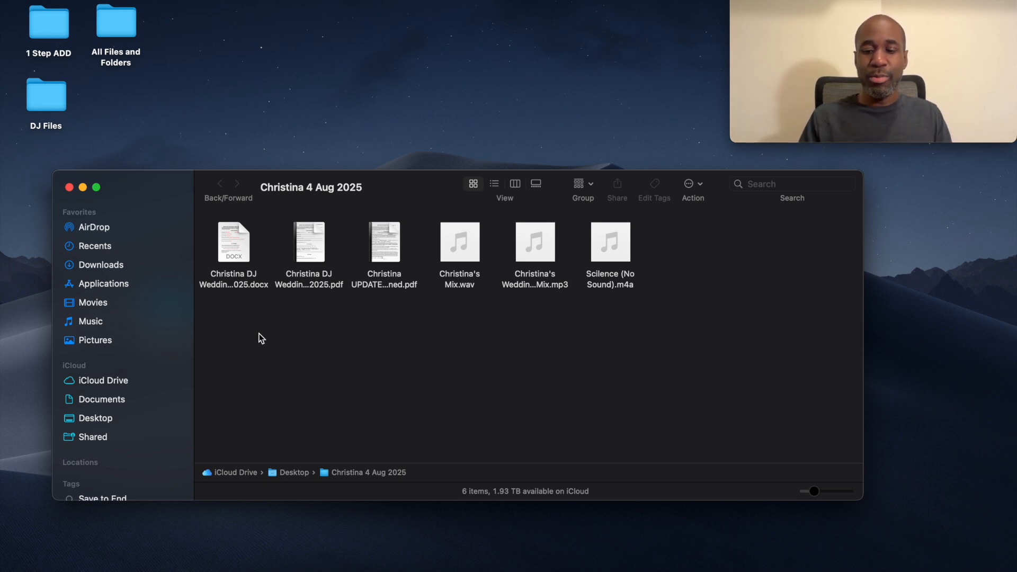
- Create a new folder named Ceremony inside the client's 4 Aug 2025 wedding folder
right_click(260, 334)
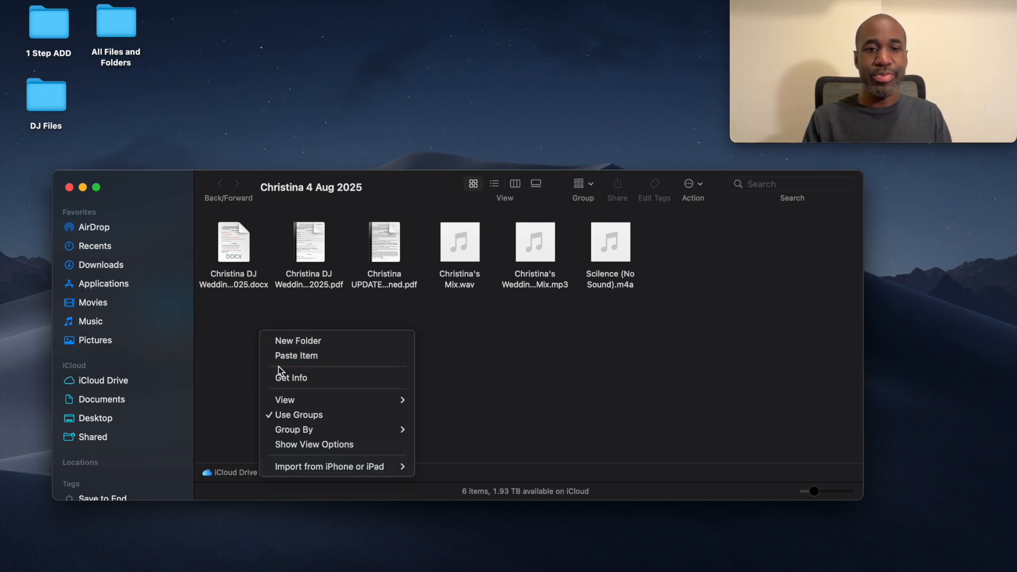
left_click(293, 342)
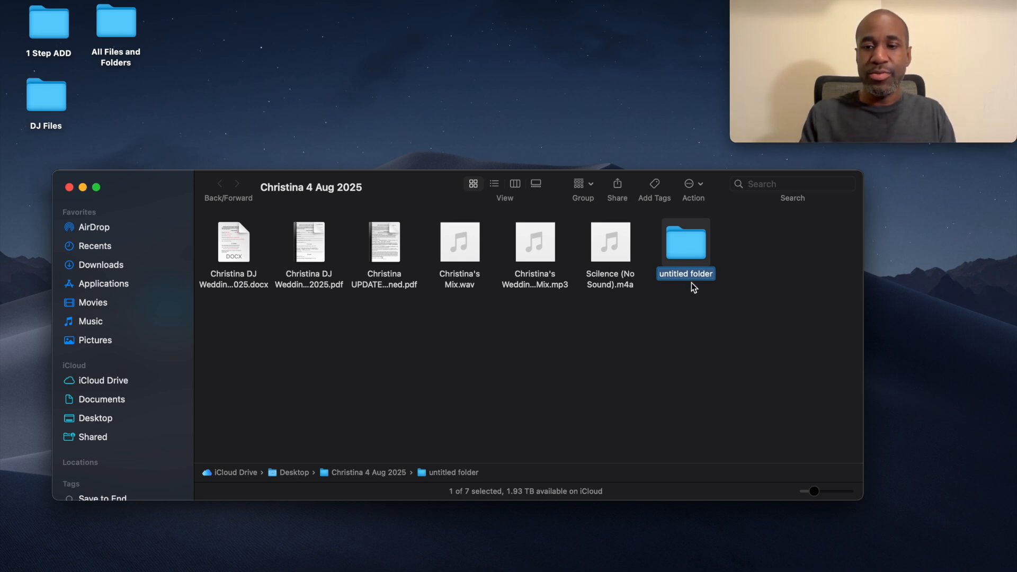
key("BackSpace")
type("Cer")
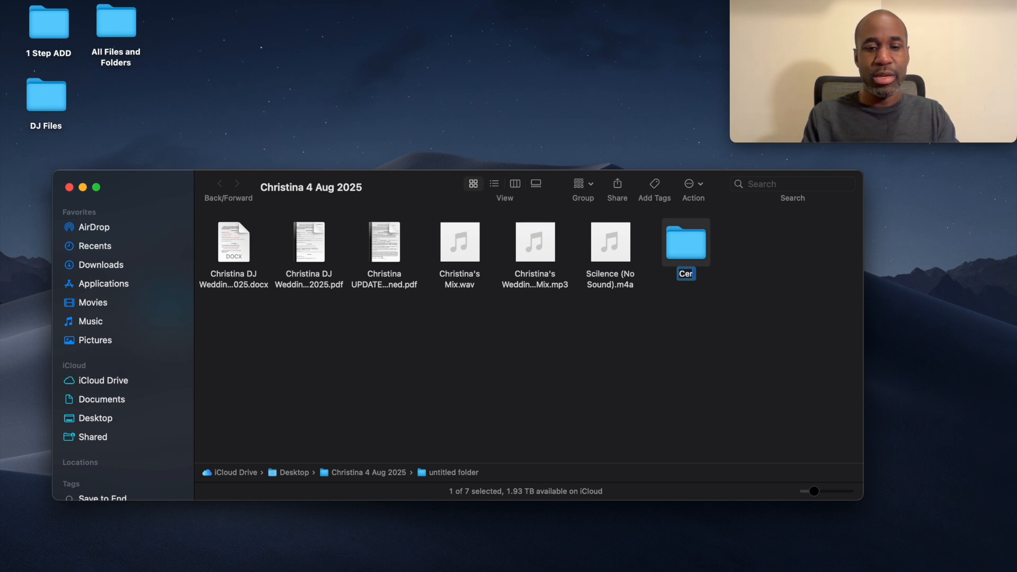
type("emony")
key("Return")
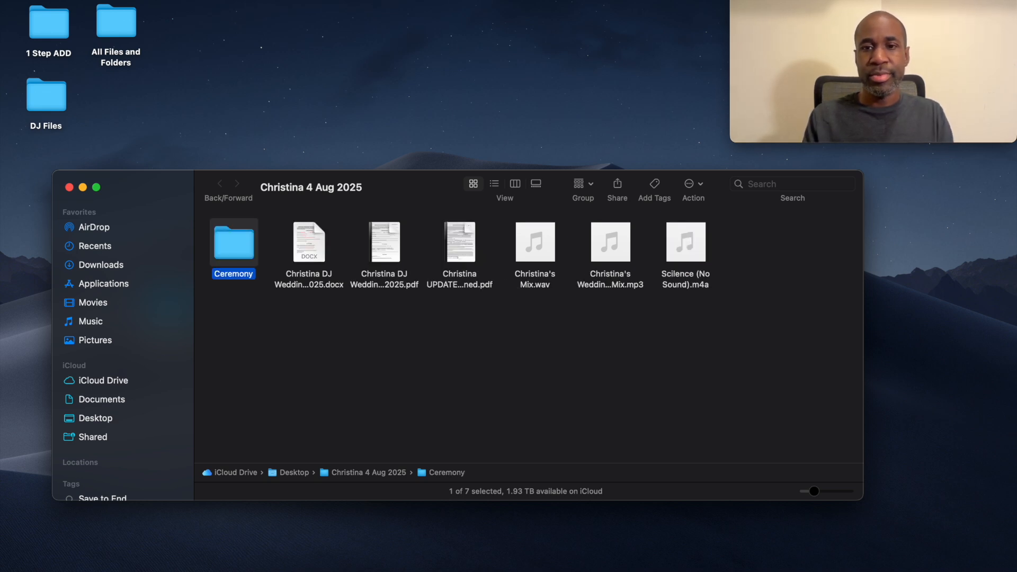
- Move the Scilence (No Sound).m4a audio file into the Ceremony folder
mouse_move(695, 260)
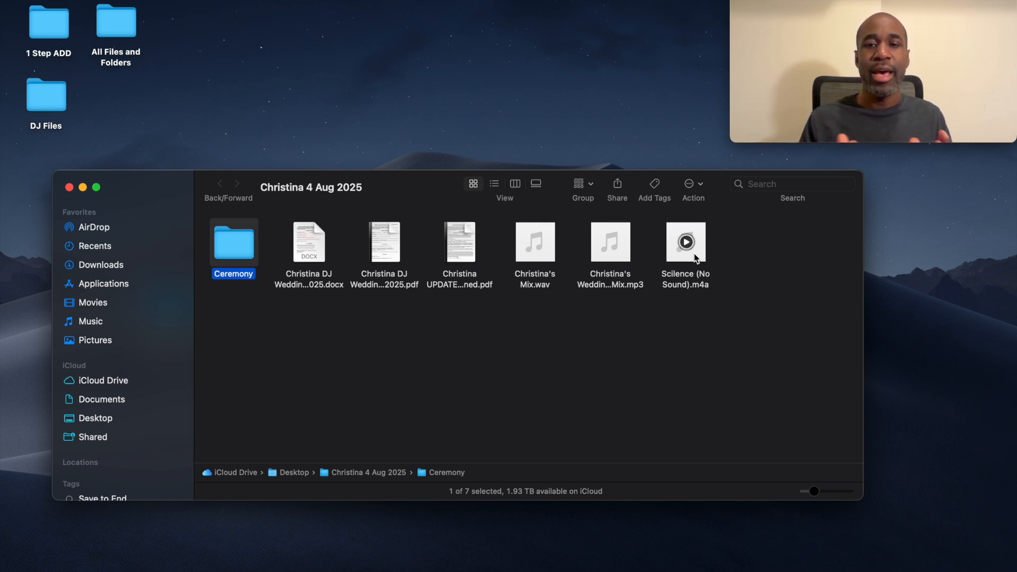
left_click(694, 253)
left_click_drag(695, 256, 240, 261)
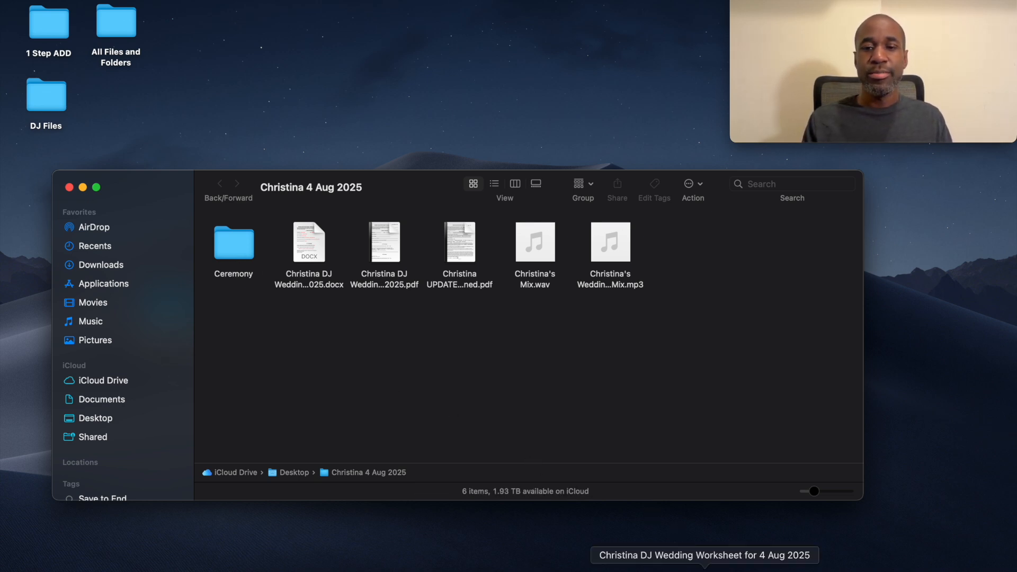
- Bring up the client's DJ wedding worksheet in Word, review the ceremony song selections, and put the document away
left_click(705, 569)
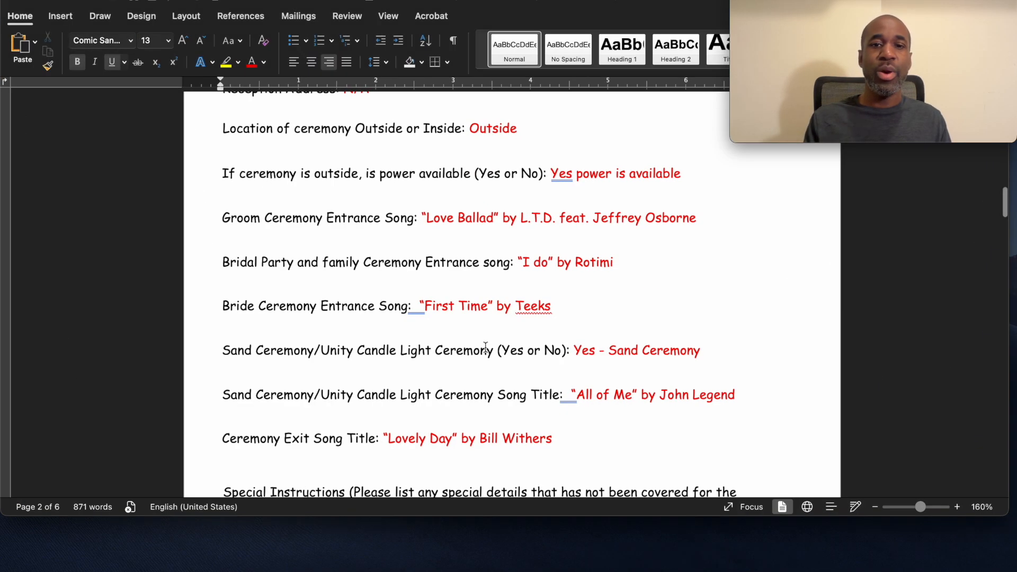
scroll(486, 347, "down", 1)
scroll(486, 347, "up", 3)
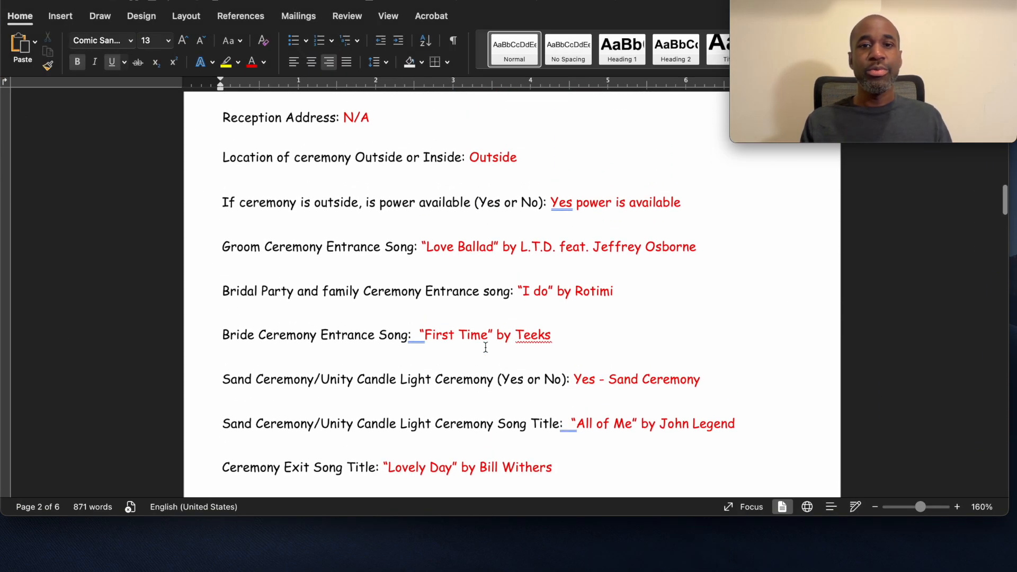
scroll(486, 347, "down", 1)
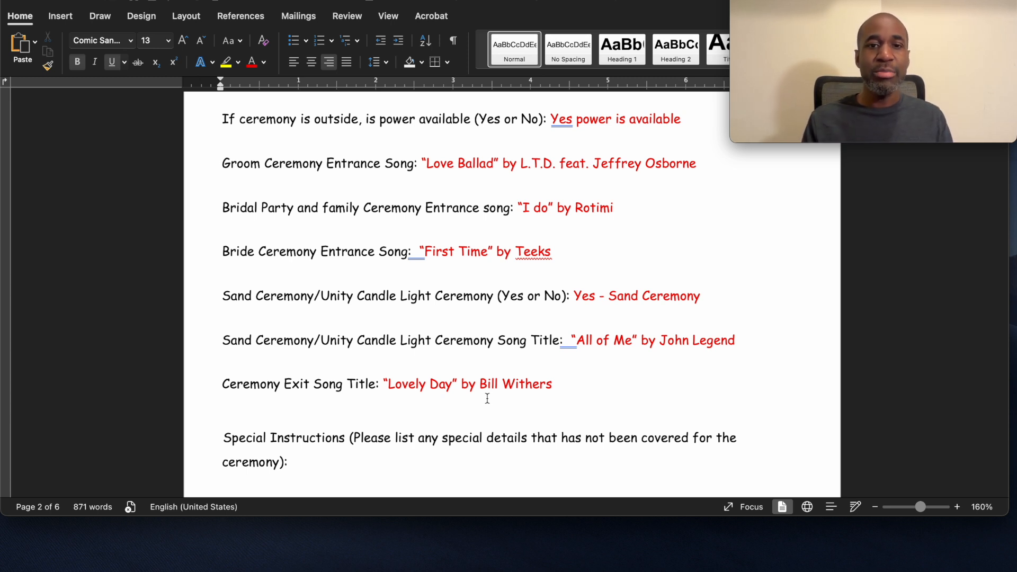
left_click(26, 2)
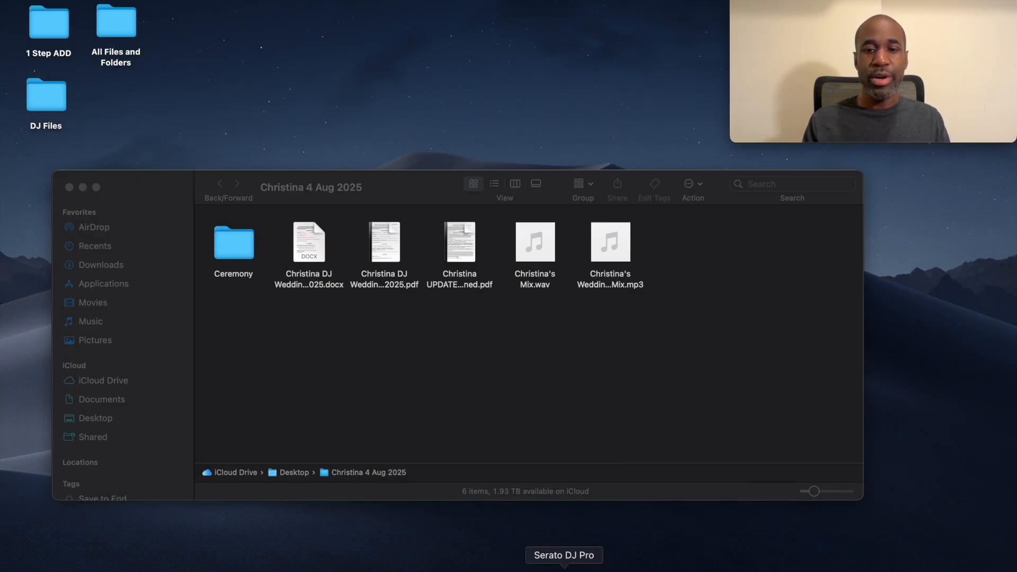
- Switch to Serato DJ Pro and delete the client's existing crate together with its Ceremony and Groom Entrance subcrates
left_click(565, 570)
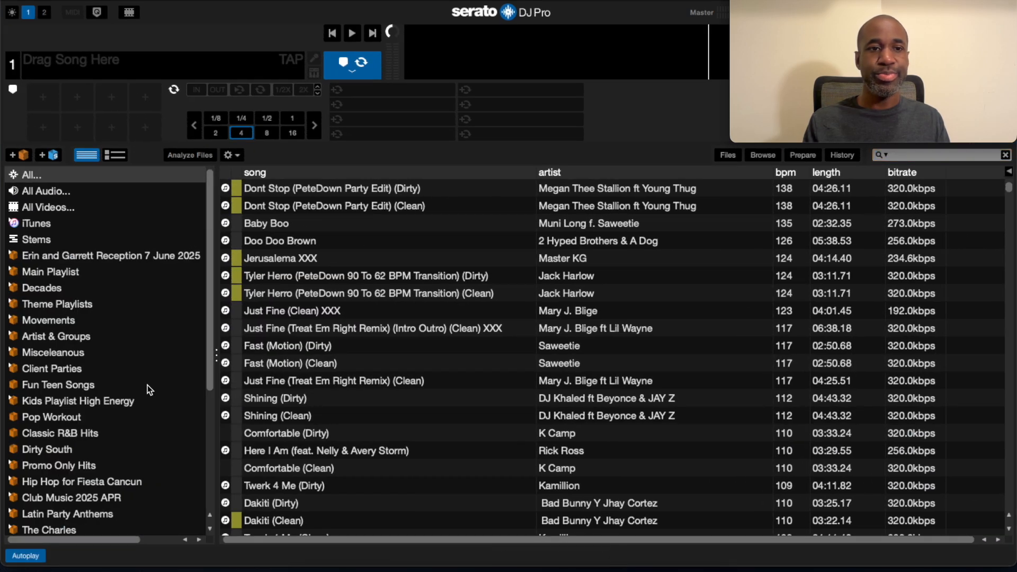
scroll(139, 397, "down", 5)
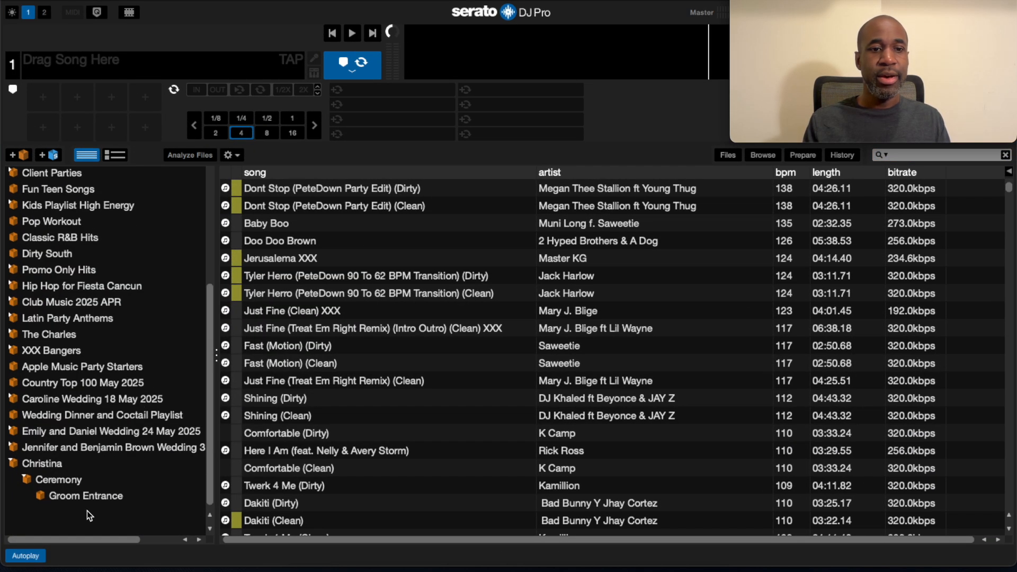
left_click(46, 466)
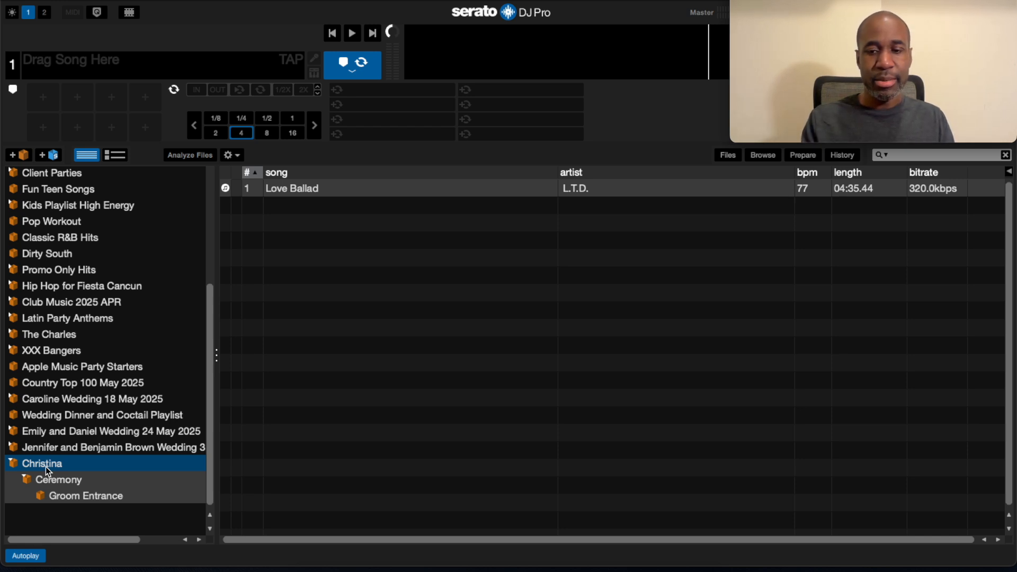
key("Delete")
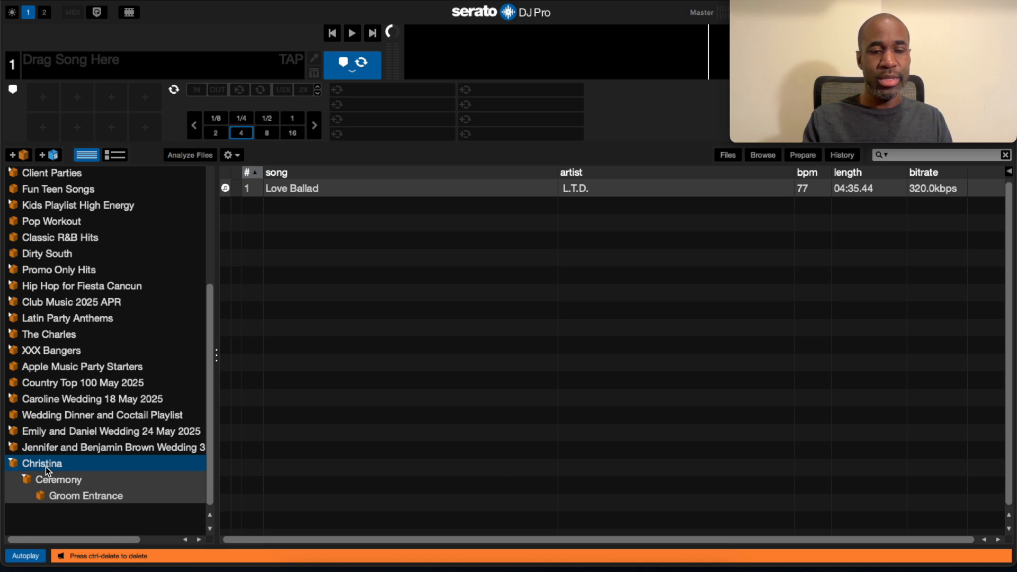
key("ctrl+Delete")
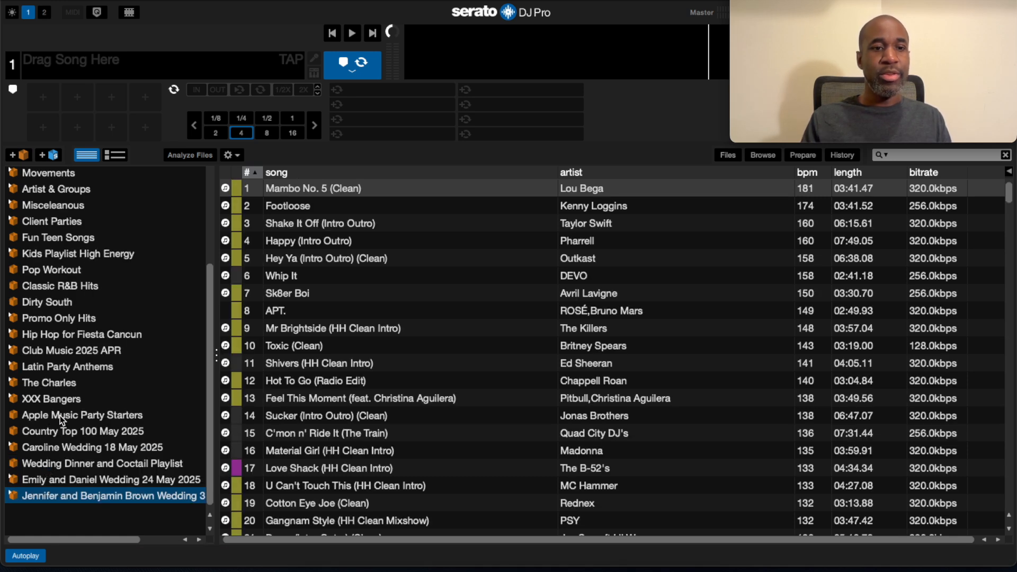
- Create a new crate and name it with the client's first name
left_click(18, 153)
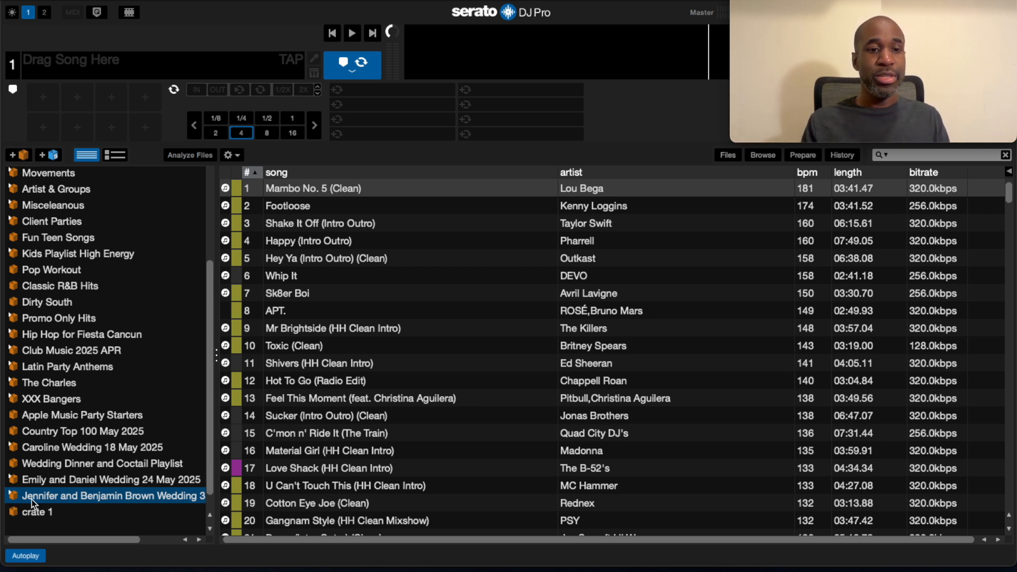
double_click(37, 513)
type("C")
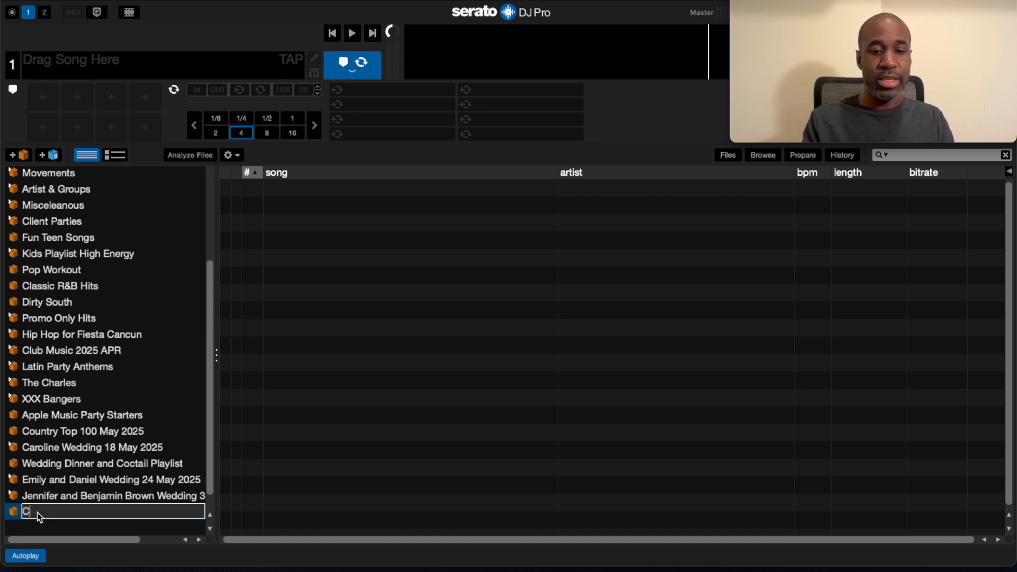
type("hristina")
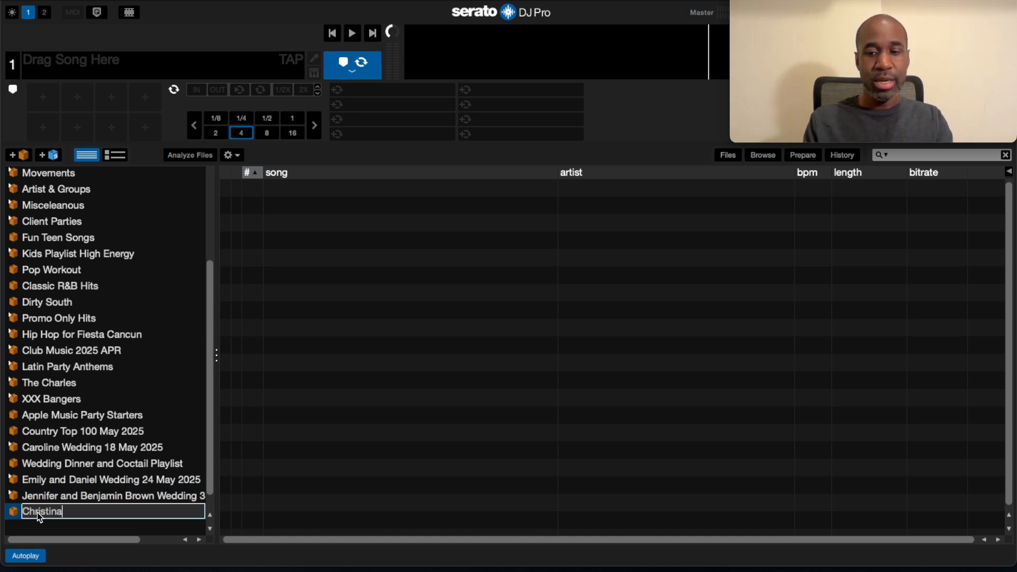
key("Return")
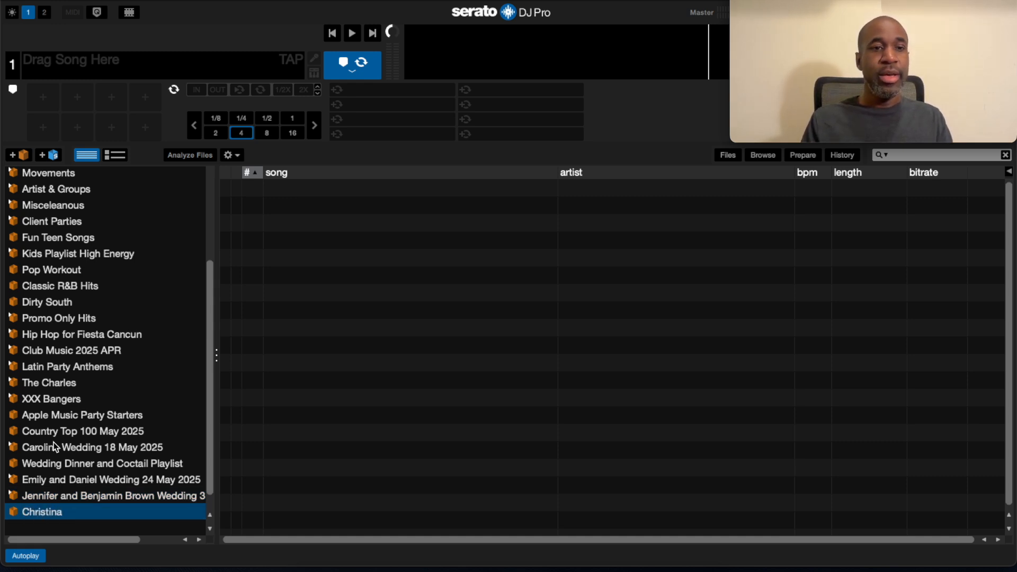
- Add a new crate, nest it inside the client's crate, and rename it Ceremony
left_click(22, 155)
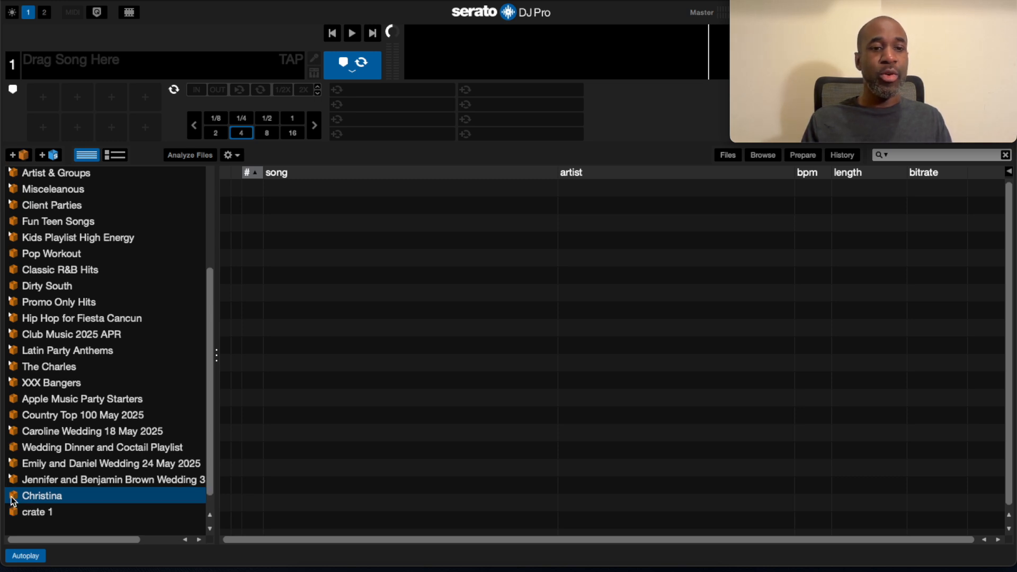
left_click_drag(15, 516, 22, 498)
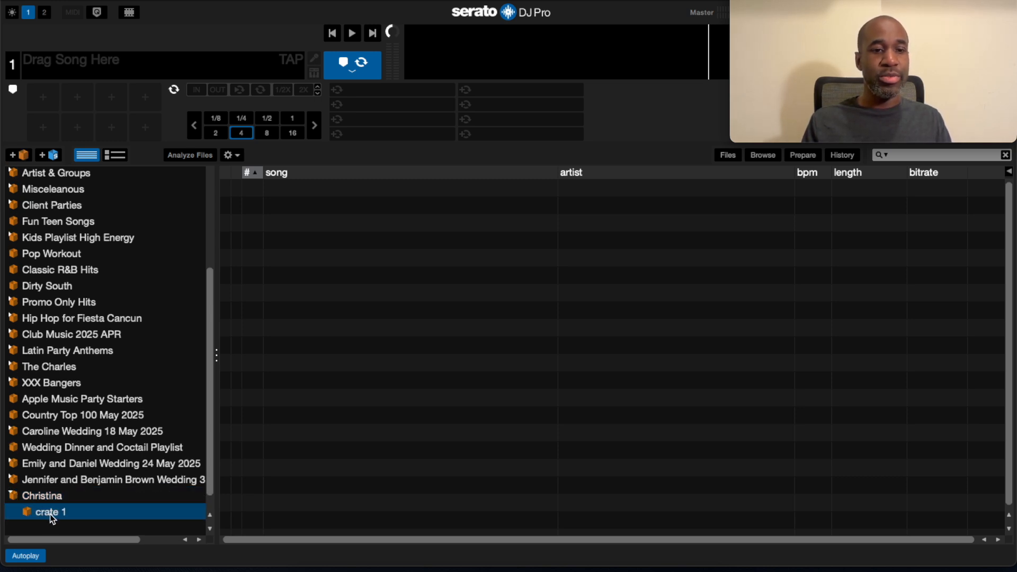
double_click(52, 512)
type("C")
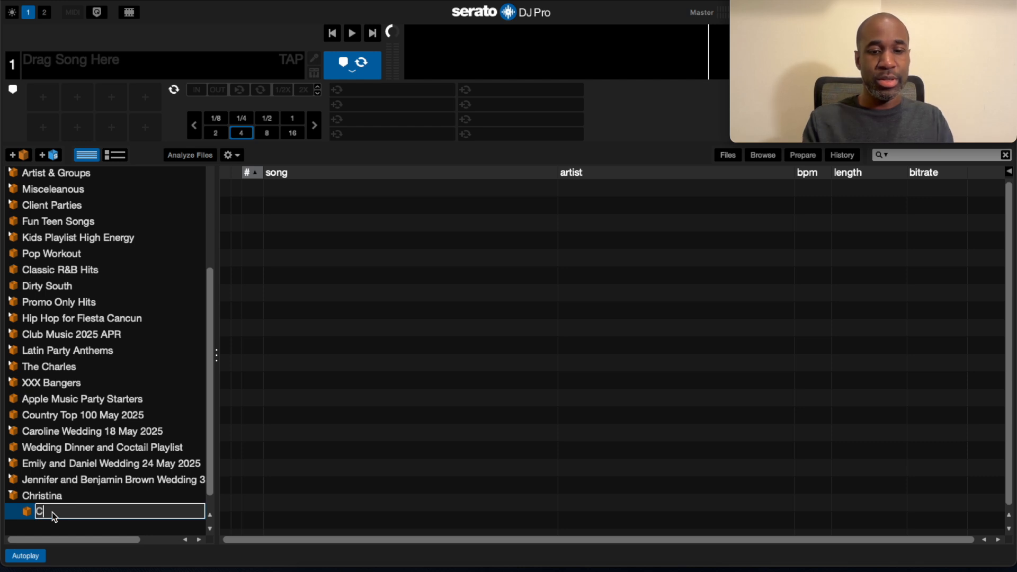
type("eremony")
key("Return")
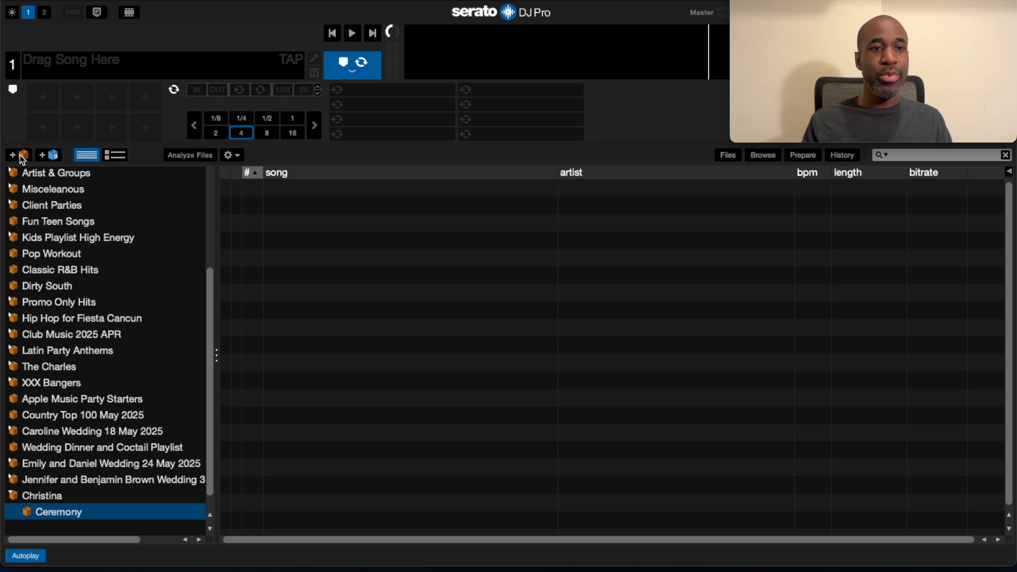
- Add a subcrate named Groom Entrance inside the Ceremony crate
left_click(20, 155)
left_click(18, 510)
left_click_drag(18, 510, 56, 498)
double_click(62, 512)
type("Groom Entrance")
key("Return")
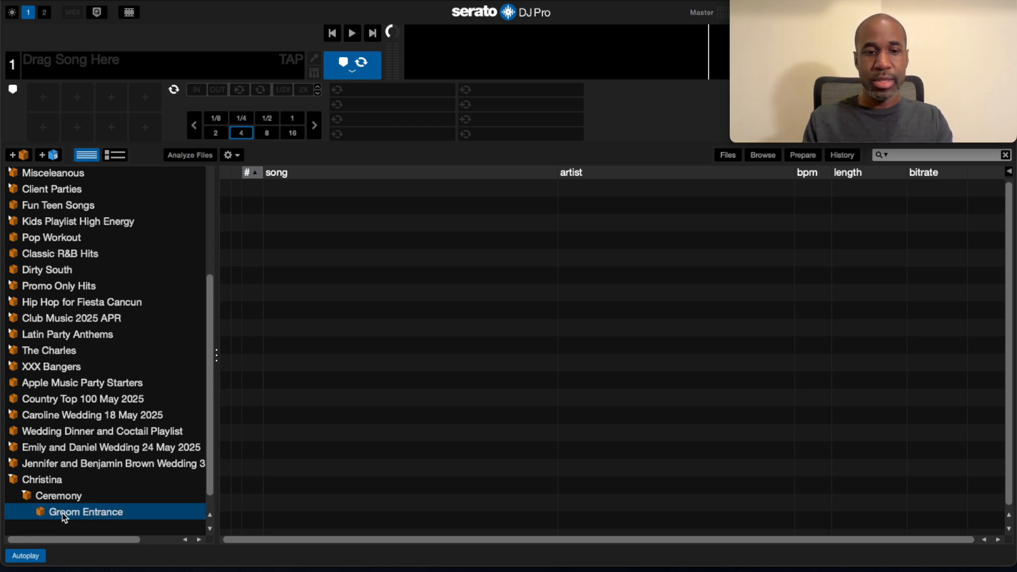
- Add a subcrate named Bridal Party inside the Ceremony crate, alongside Groom Entrance
left_click(16, 156)
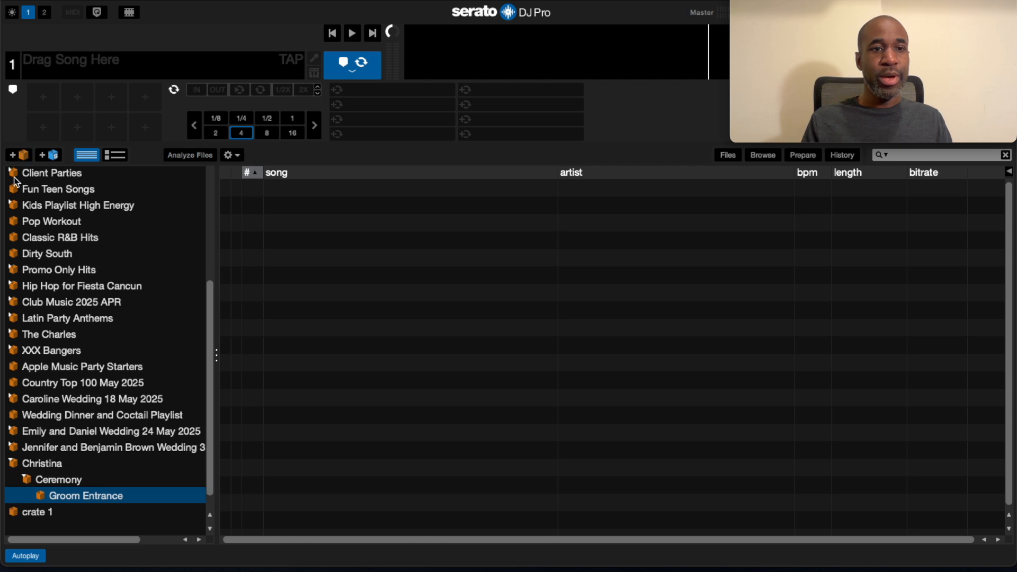
left_click_drag(17, 516, 55, 505)
double_click(64, 513)
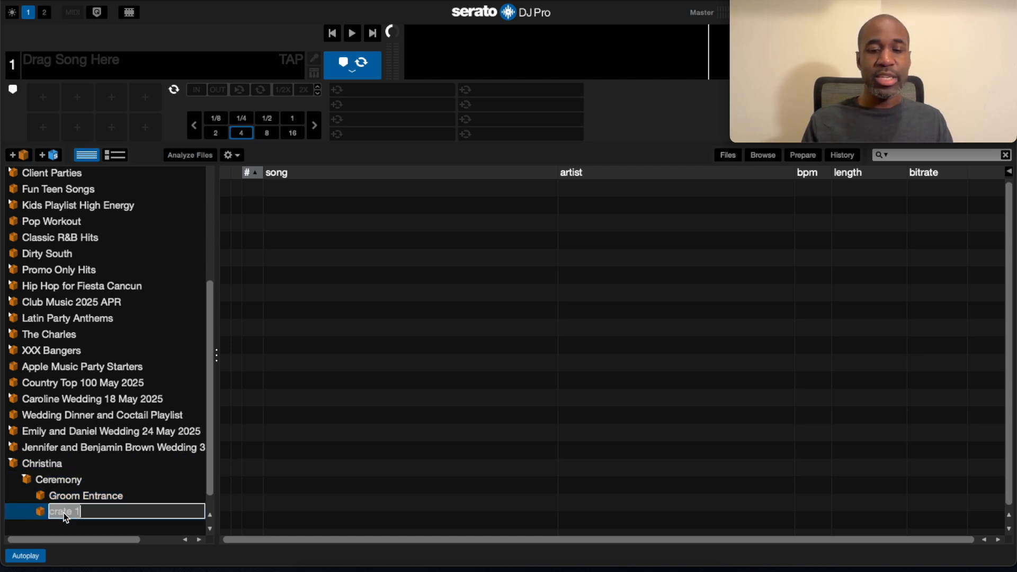
type("Bridal Party")
key("Return")
- Add a subcrate named Bride inside the Ceremony crate, below Bridal Party
left_click(20, 156)
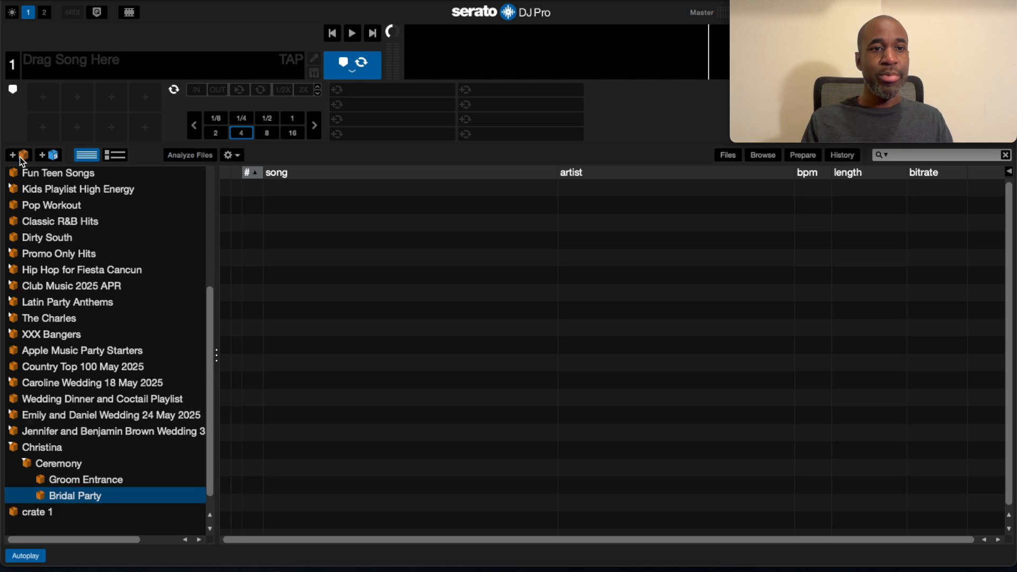
scroll(32, 397, "down", 1)
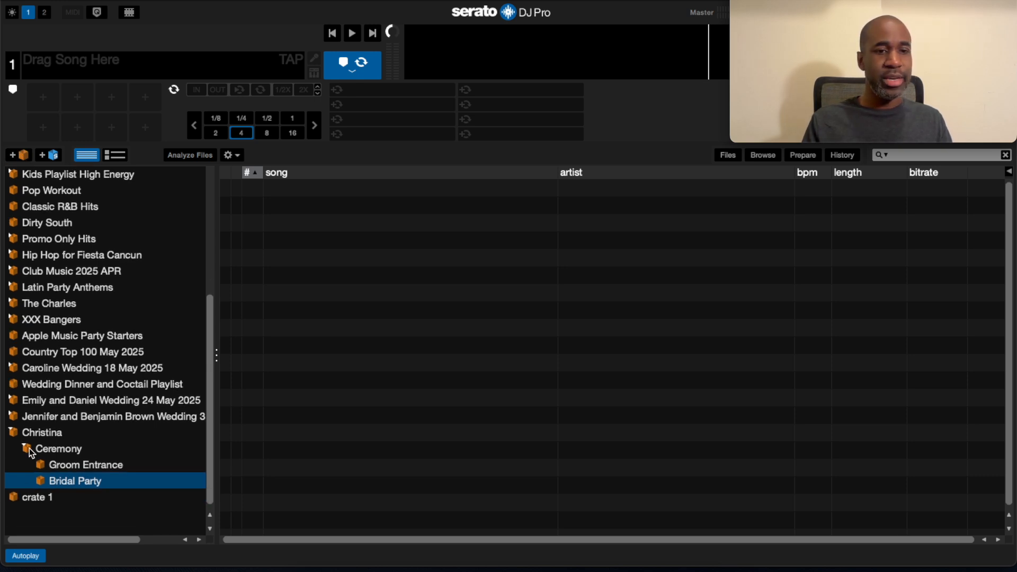
left_click_drag(15, 497, 50, 491)
double_click(68, 498)
type("Bride")
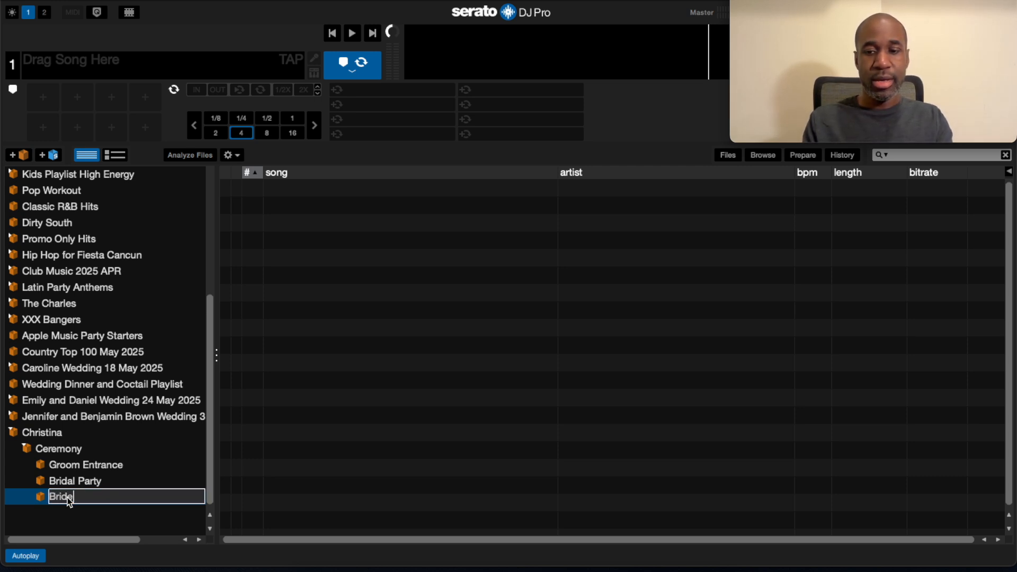
key("Return")
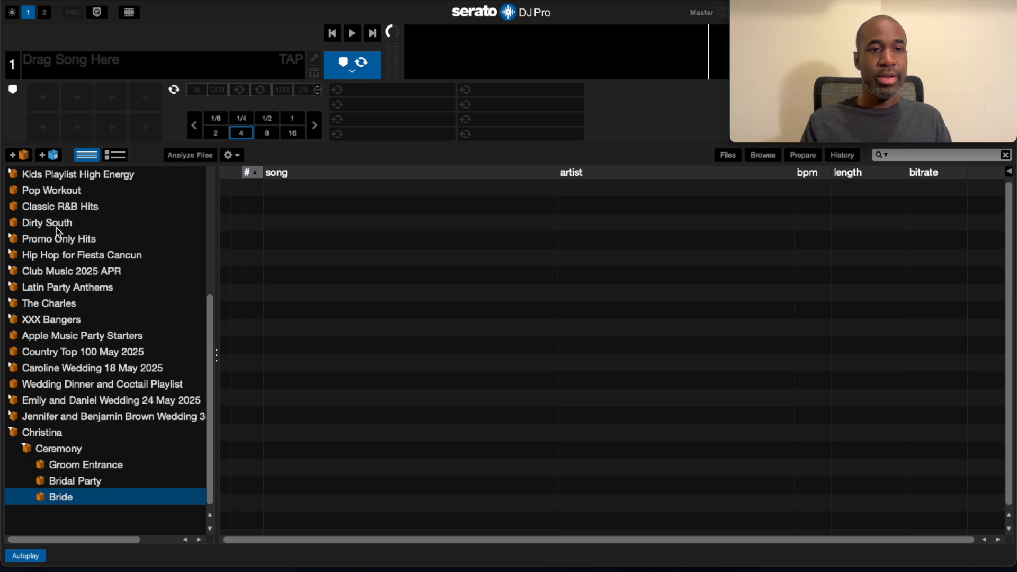
- Add a subcrate named Sand ceremony inside the Ceremony crate, below Bride
left_click(19, 156)
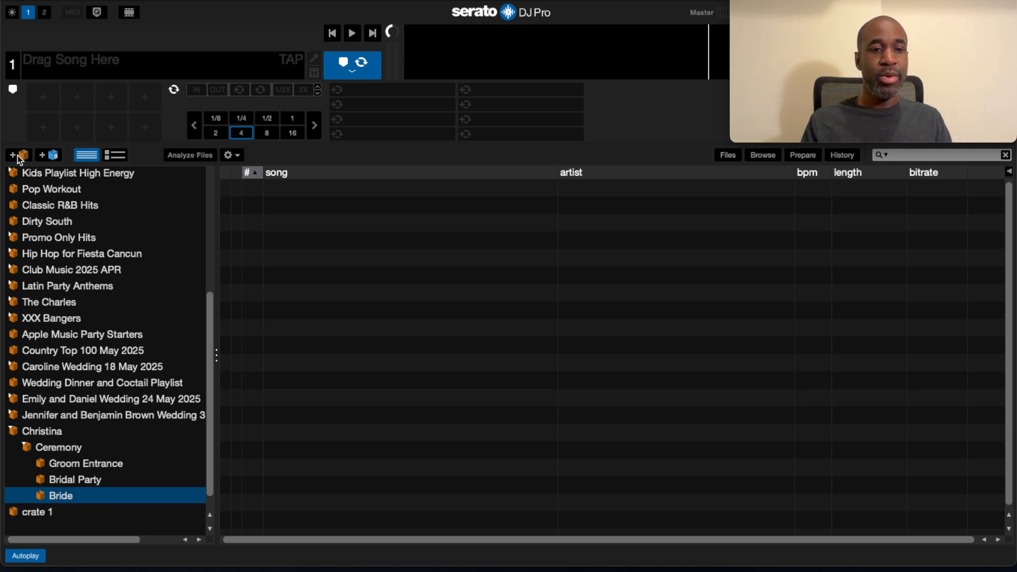
left_click_drag(15, 514, 38, 503)
double_click(62, 512)
type("Sand ceremony")
key("Return")
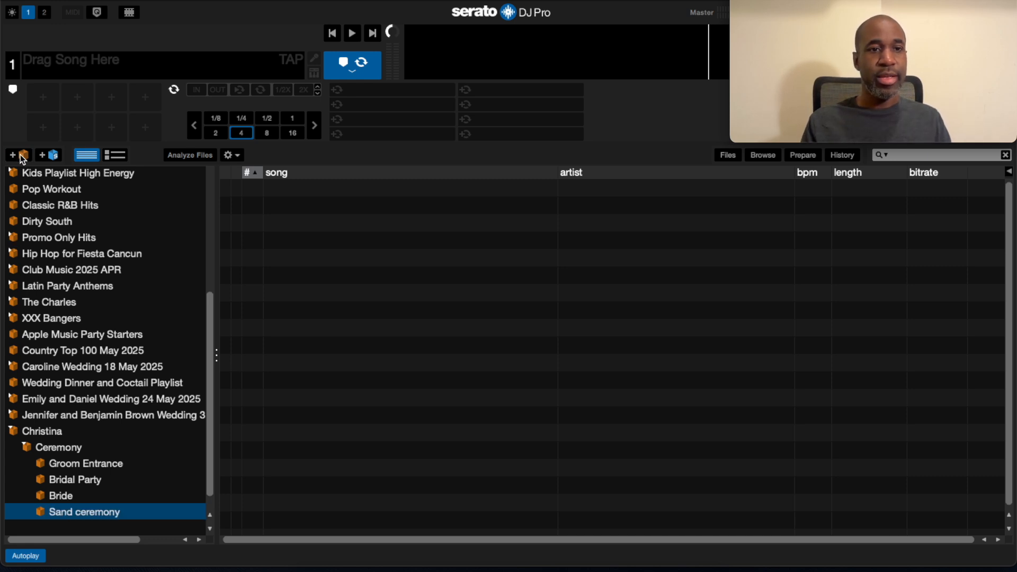
- Add a subcrate named Exit inside the Ceremony crate, below Sand ceremony
left_click(20, 155)
left_click_drag(20, 512, 55, 512)
double_click(66, 513)
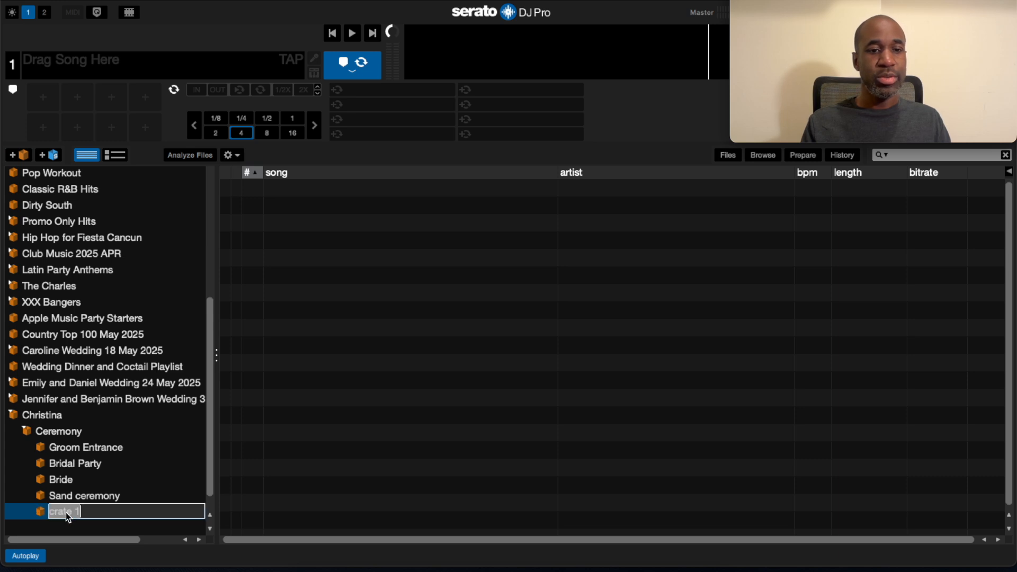
type("Exit")
key("Return")
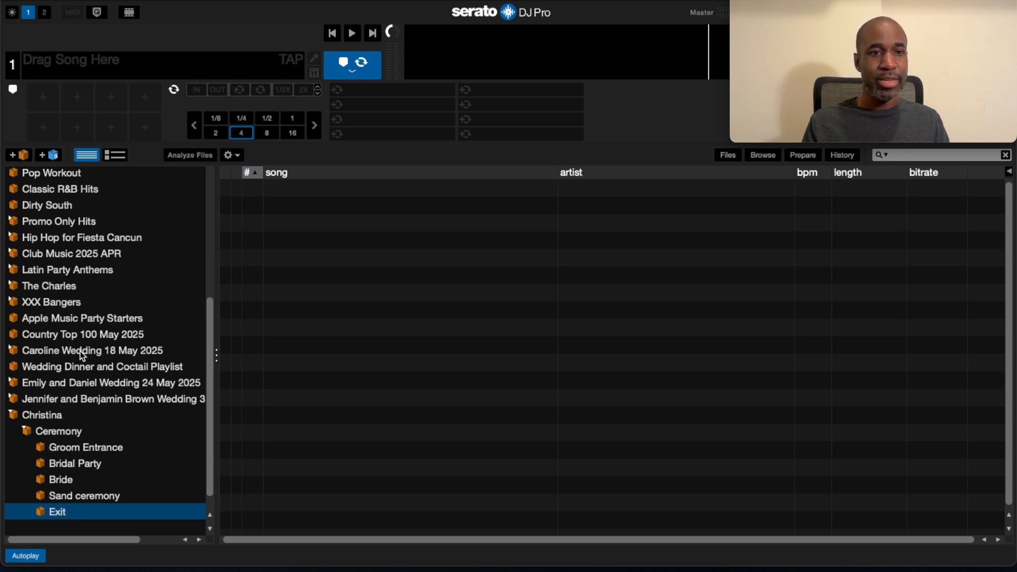
- Display the full track library by selecting the All collection
scroll(81, 350, "up", 5)
left_click(32, 176)
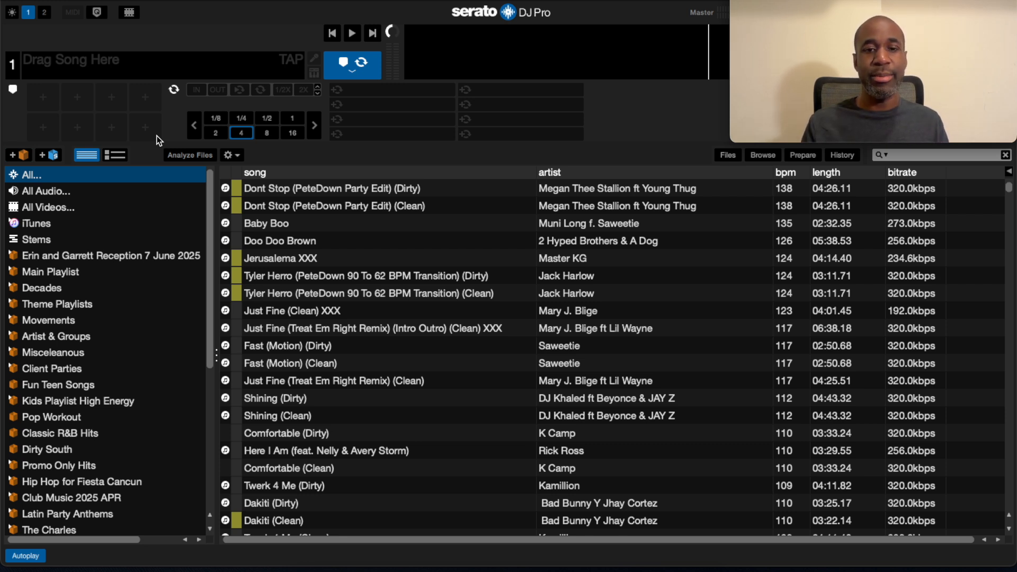
- Review the ceremony song choices in the Word wedding questionnaire, and return to Serato DJ Pro to check the Ceremony subcrates
left_click(556, 563)
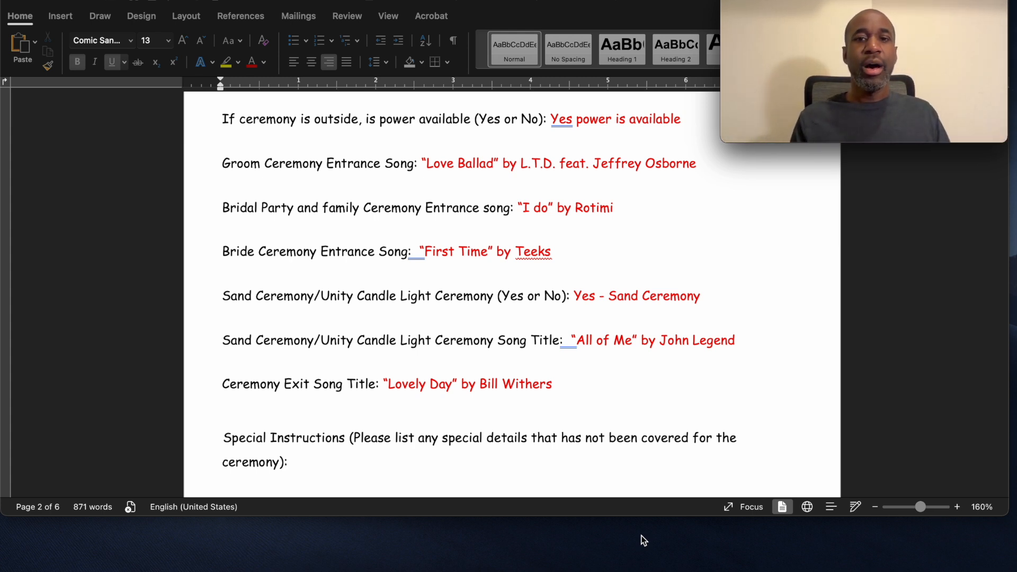
left_click(27, 2)
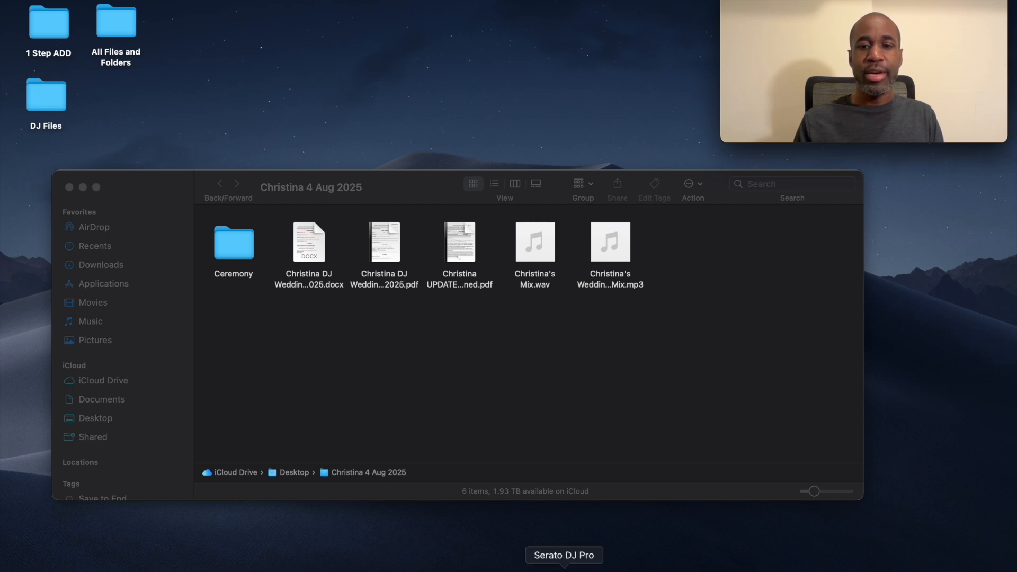
left_click(564, 567)
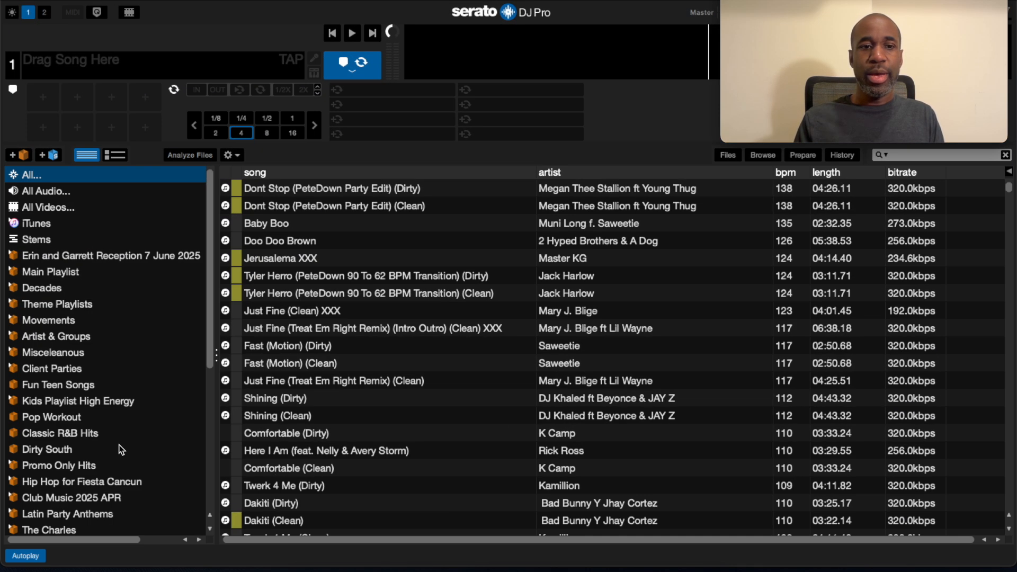
scroll(122, 450, "down", 5)
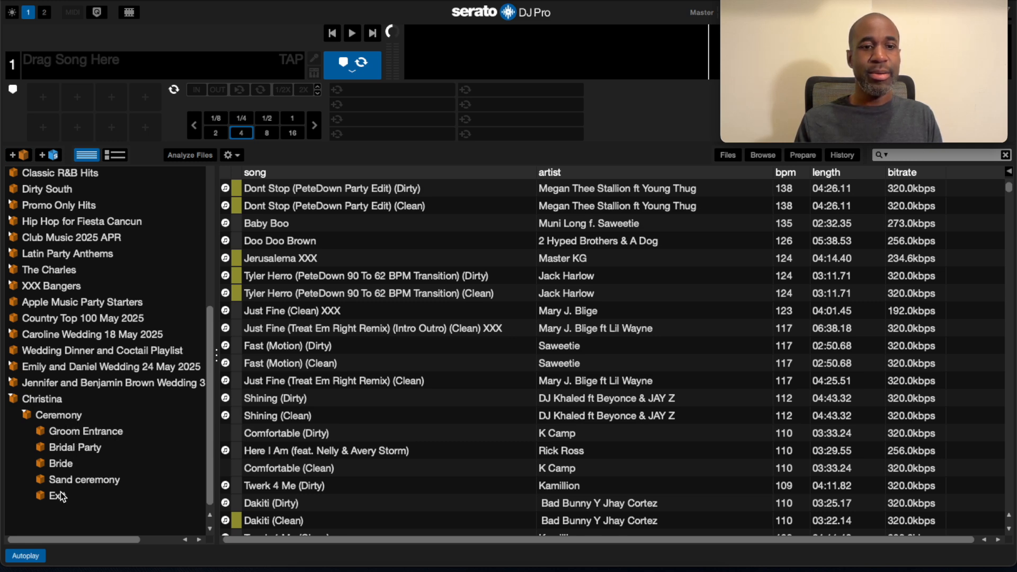
scroll(62, 497, "up", 10)
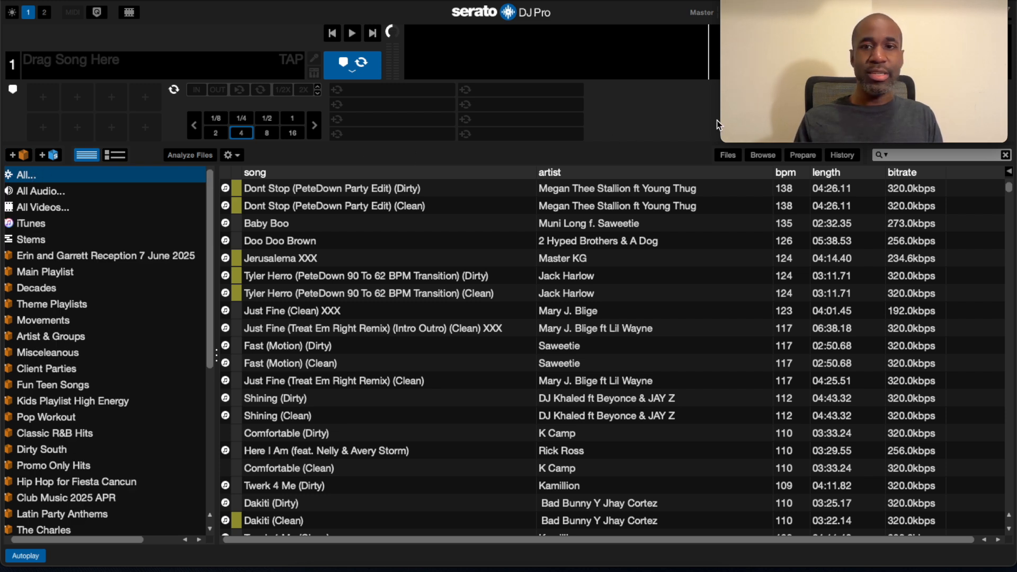
- Search the library for "love ballad" and add the L.T.D. version of Love Ballad to the Groom Entrance crate
left_click(928, 155)
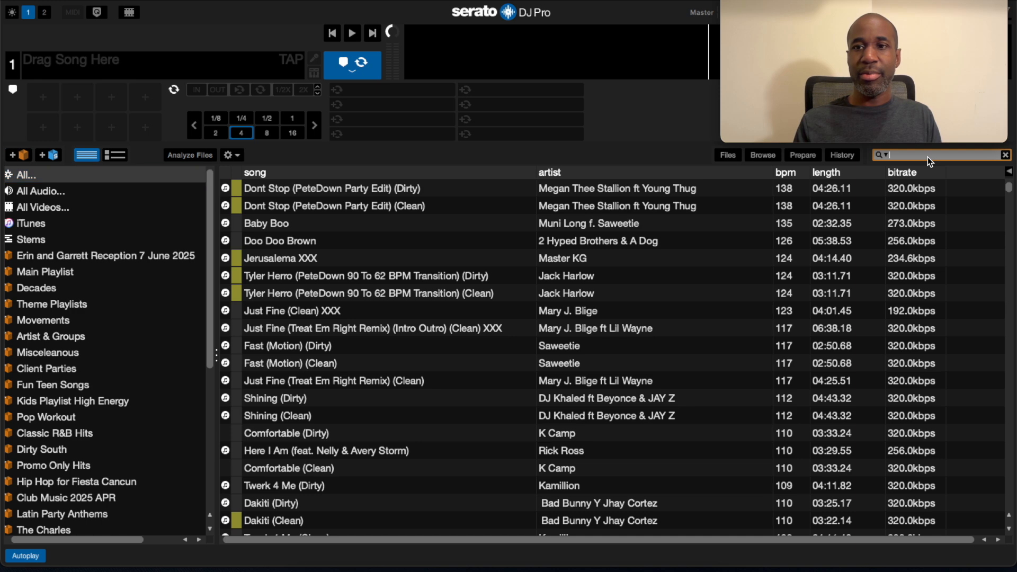
type("love ballad")
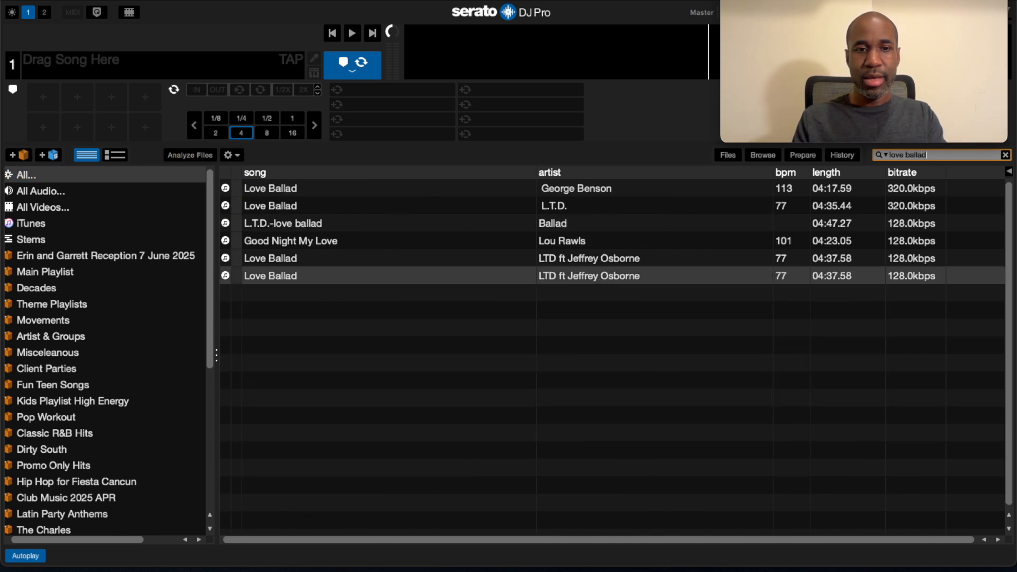
left_click(289, 205)
scroll(145, 352, "down", 8)
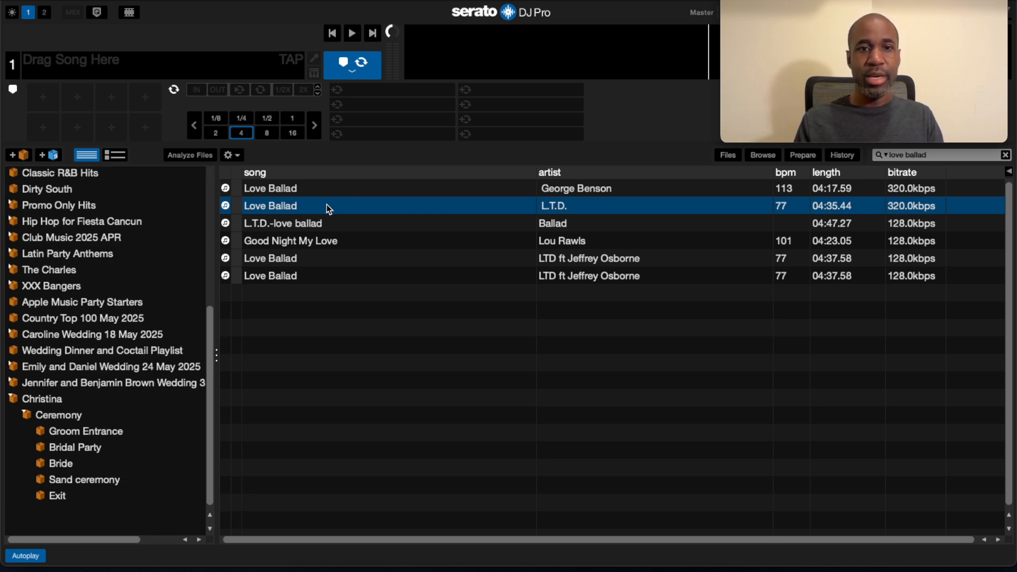
left_click_drag(326, 205, 124, 435)
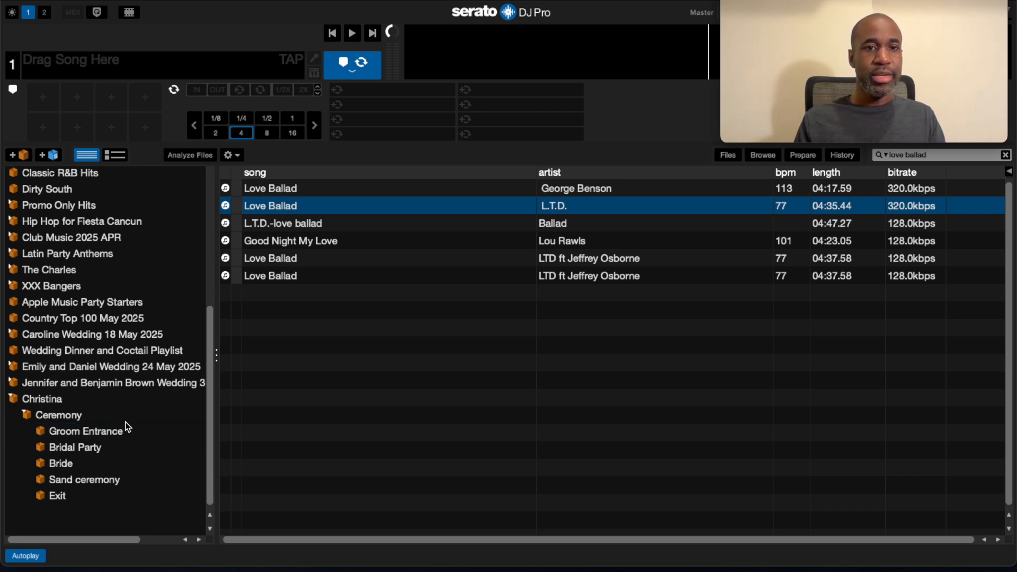
- Open the client's Ceremony folder in Finder and copy the L.T.D. Love Ballad track into it from Serato
left_click_drag(240, 2, 248, 305)
left_click(236, 253)
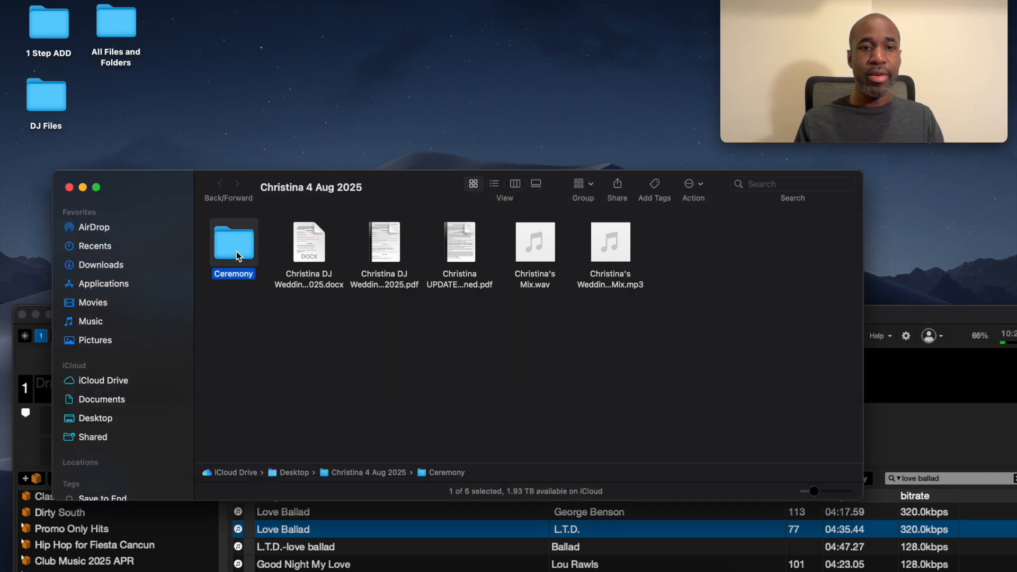
double_click(236, 253)
left_click(917, 323)
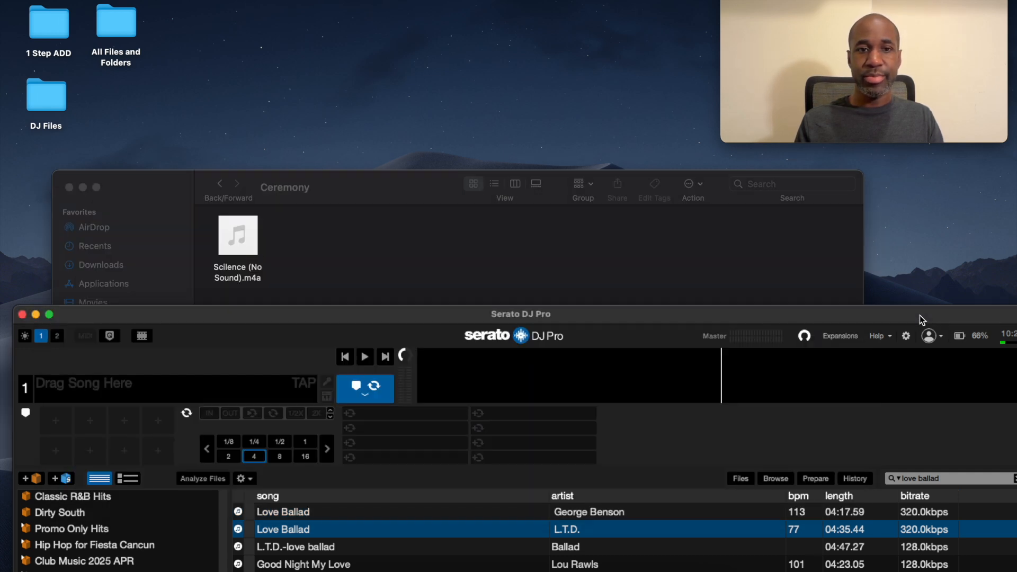
left_click_drag(265, 534, 409, 256)
- Search the library for "i do rotimi" and add I Do (Clean) to the Bridal Party crate
left_click_drag(311, 313, 283, 9)
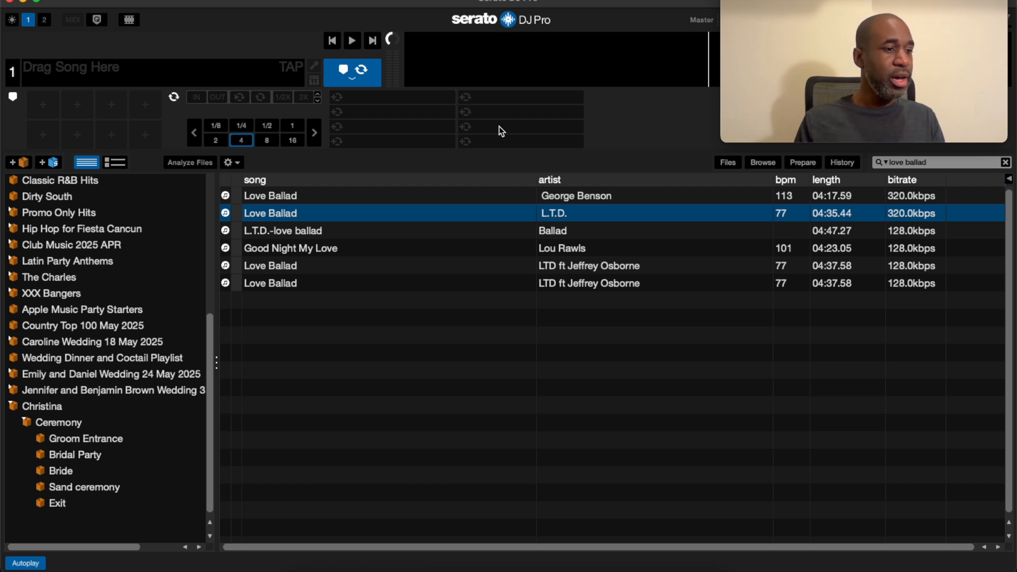
left_click(946, 164)
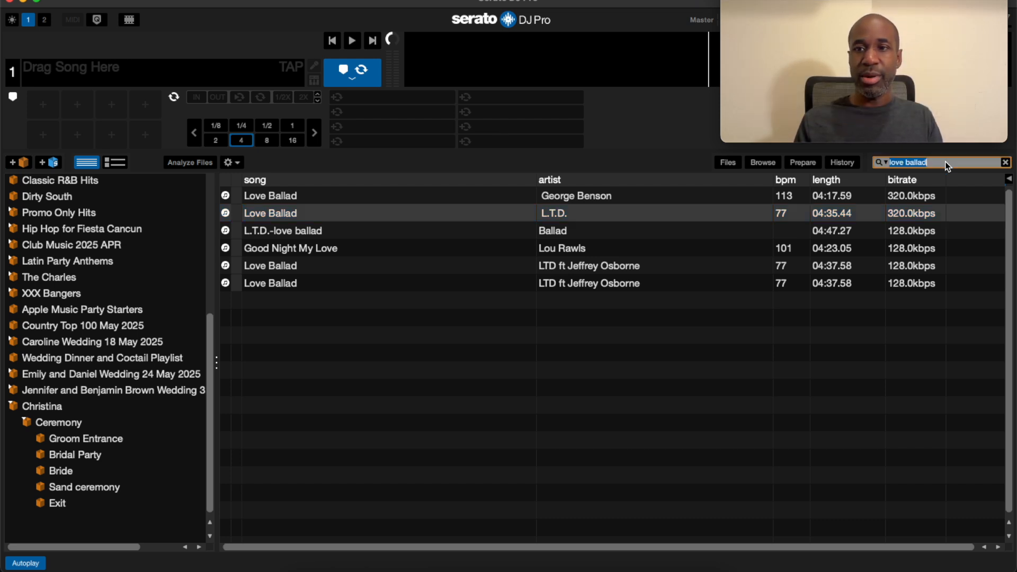
type("i do")
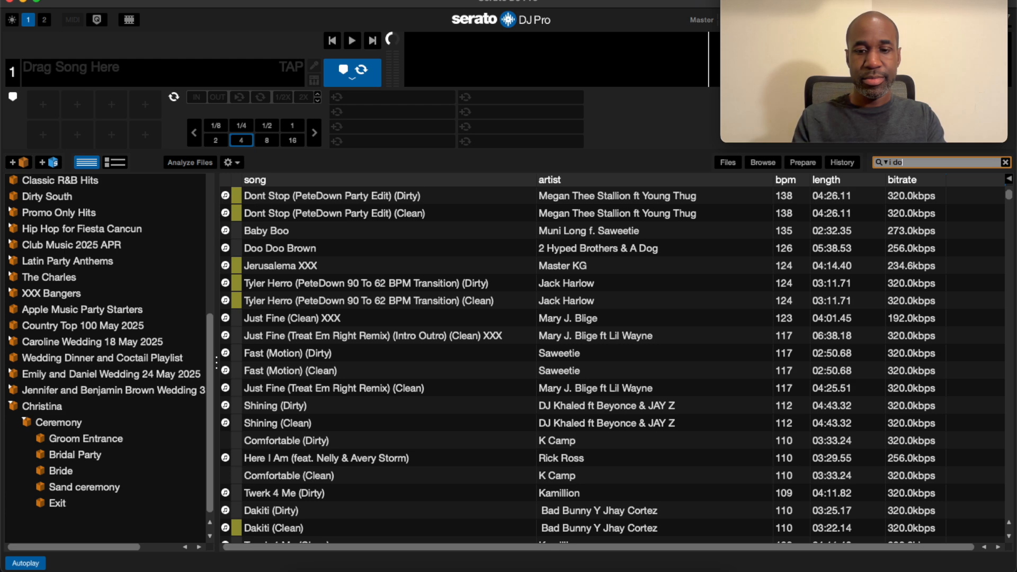
type(" rotimi")
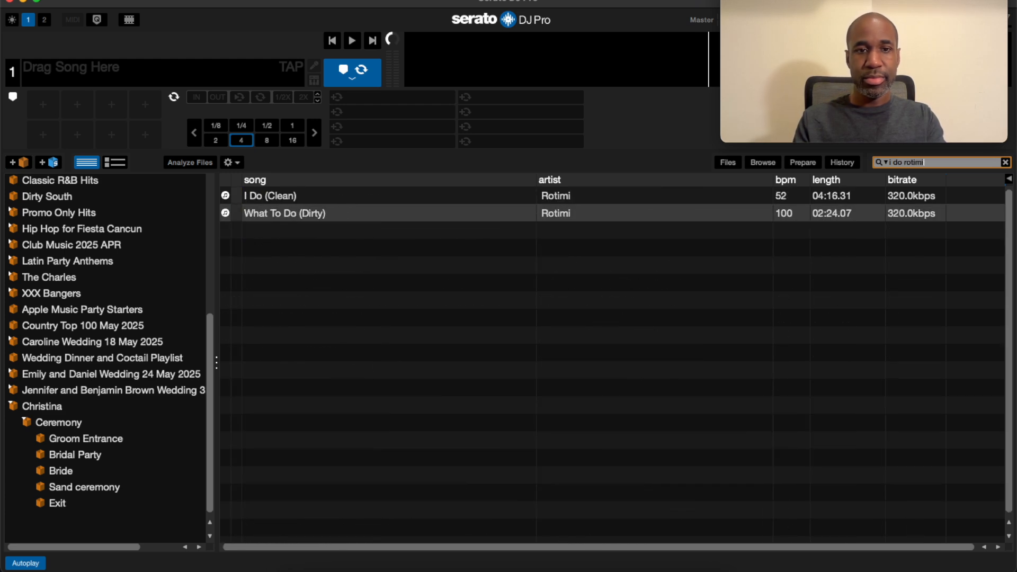
left_click(280, 198)
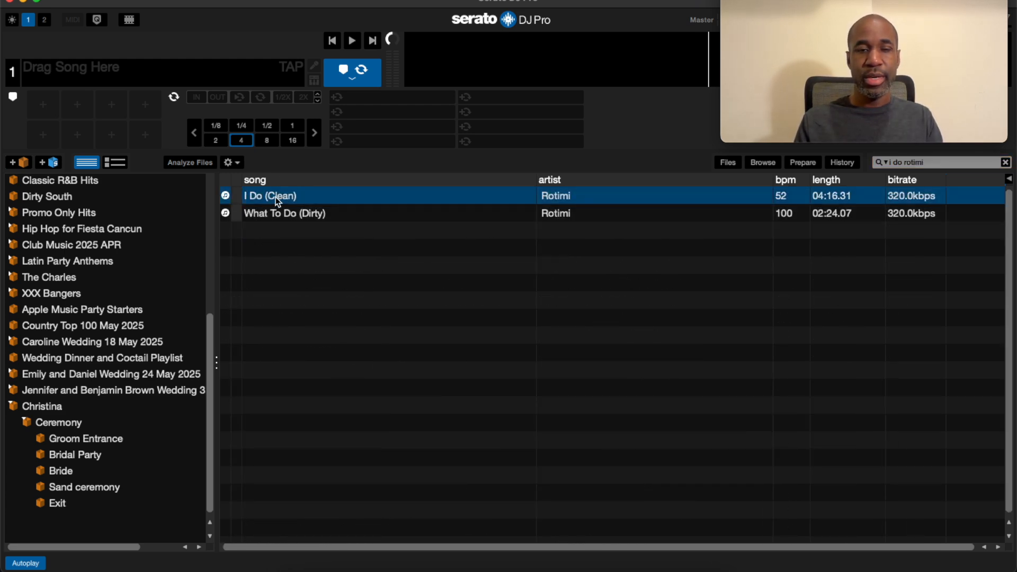
left_click_drag(278, 196, 101, 455)
- Copy Rotimi's I Do (Clean) from the track list into the Ceremony folder in Finder
left_click_drag(249, 5, 207, 332)
left_click_drag(335, 188, 309, 7)
left_click_drag(856, 330, 851, 161)
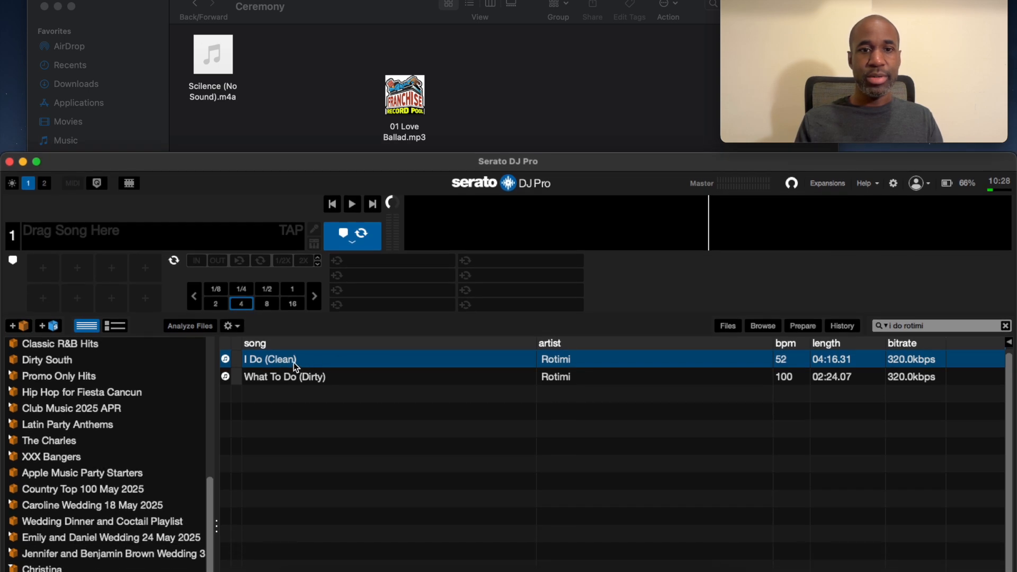
left_click_drag(349, 291, 533, 94)
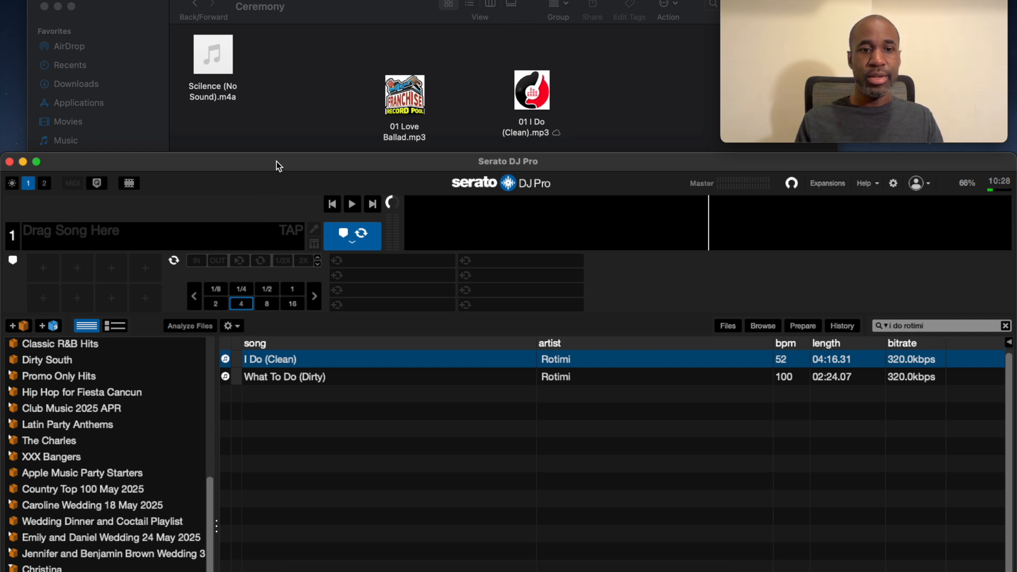
- Search the library for "teeks" and add First Time to both the Bride crate and the Ceremony folder
left_click_drag(279, 166, 284, 97)
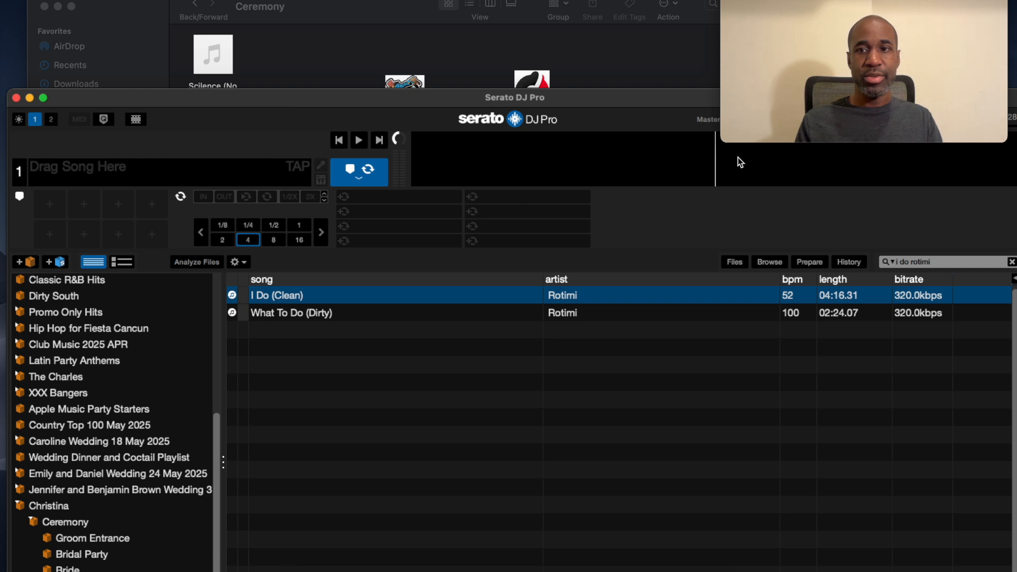
left_click(946, 263)
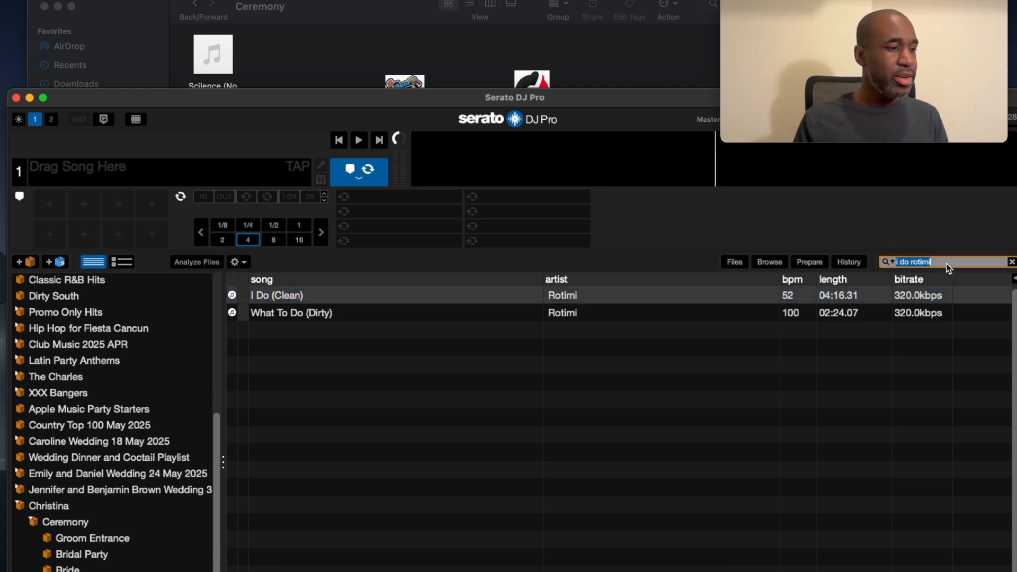
type("tee")
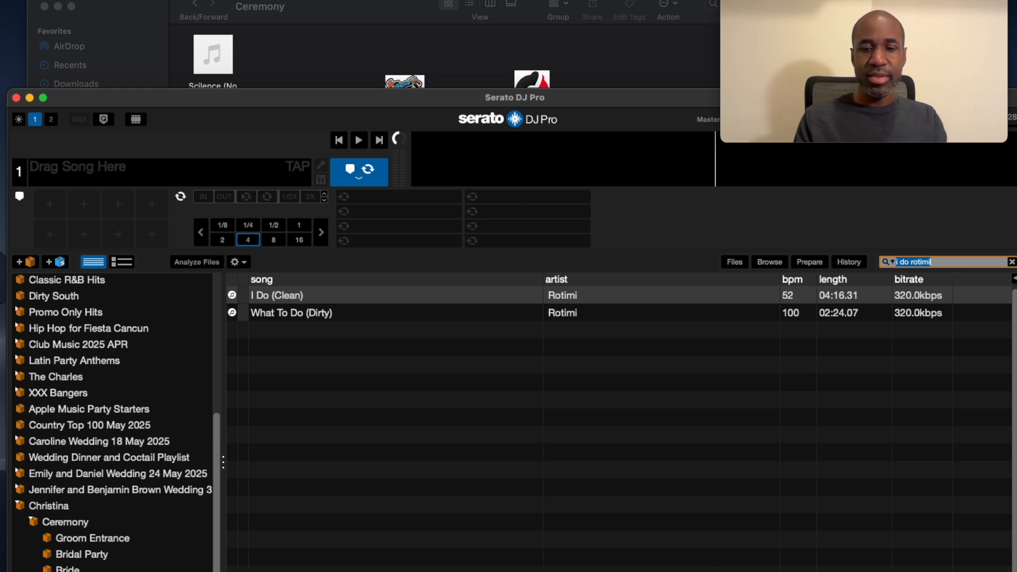
type("ks")
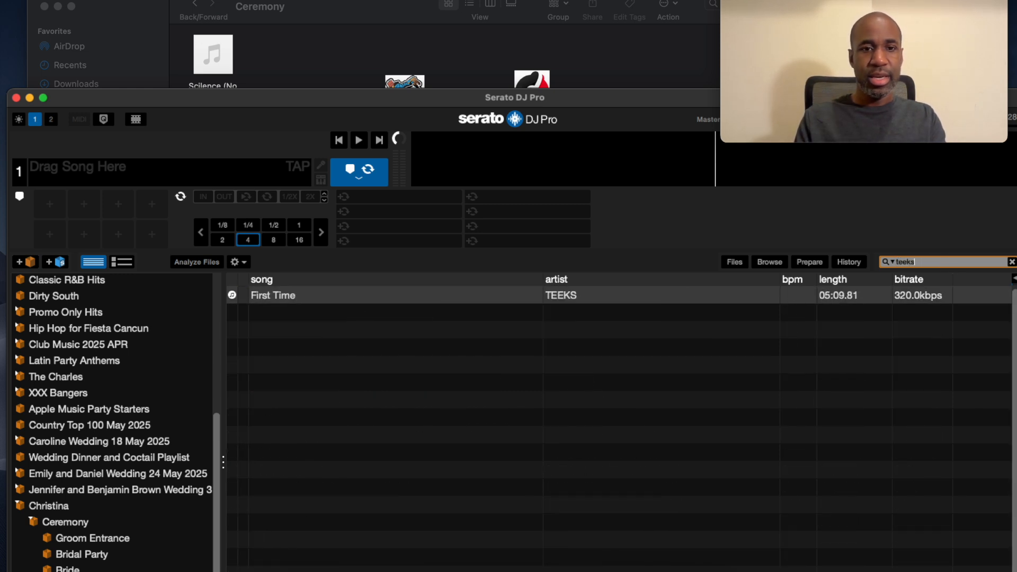
left_click(322, 295)
left_click_drag(322, 294, 95, 570)
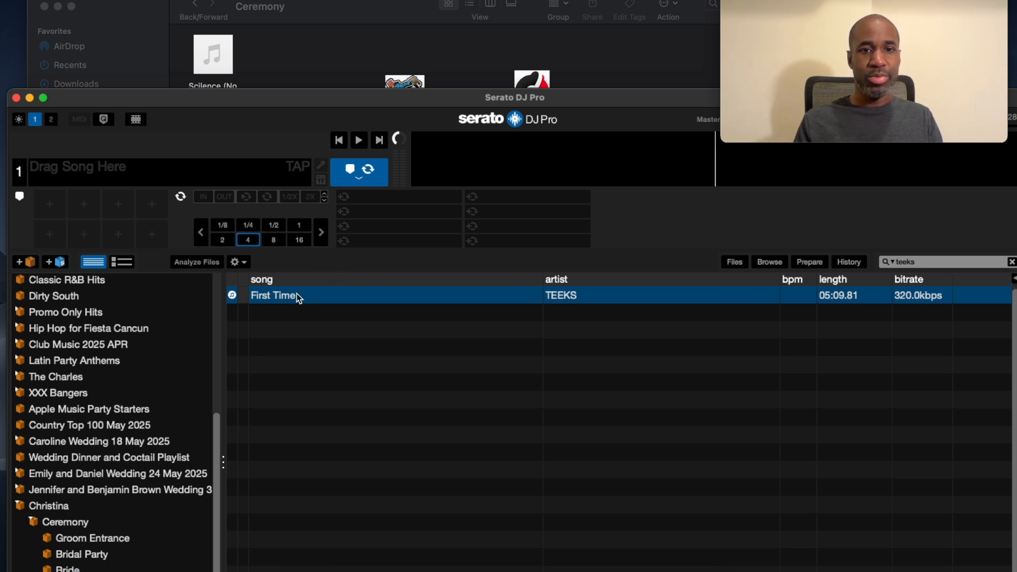
left_click_drag(291, 297, 326, 59)
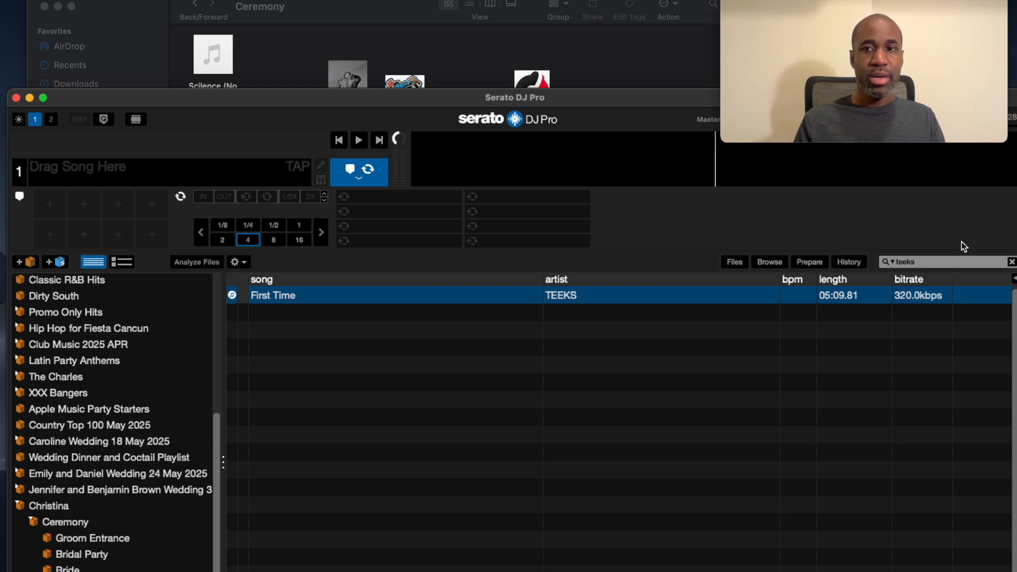
- Find John Legend's All Of Me in the library and add it to the Sand ceremony crate and the Ceremony folder
left_click(937, 264)
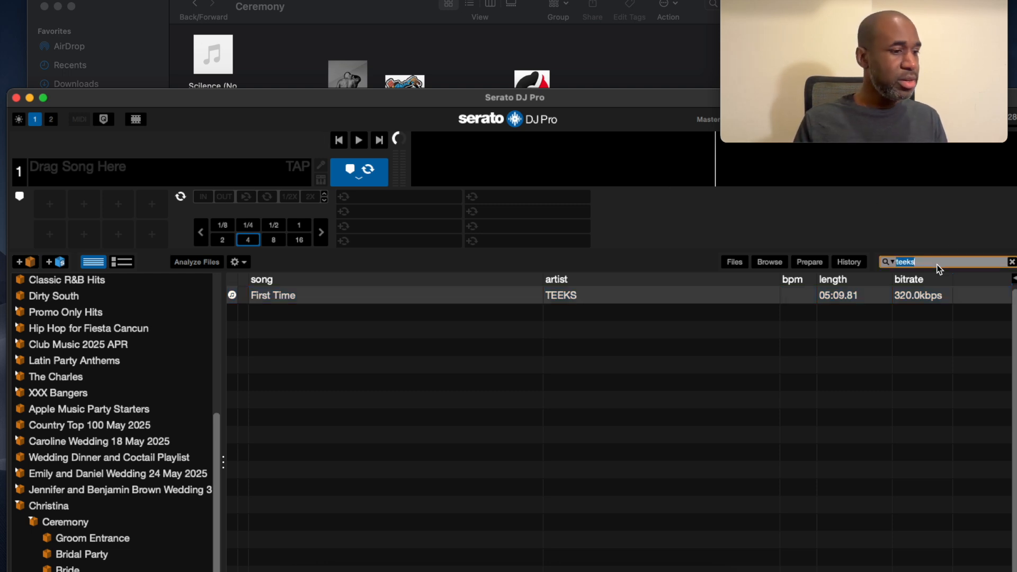
type("al")
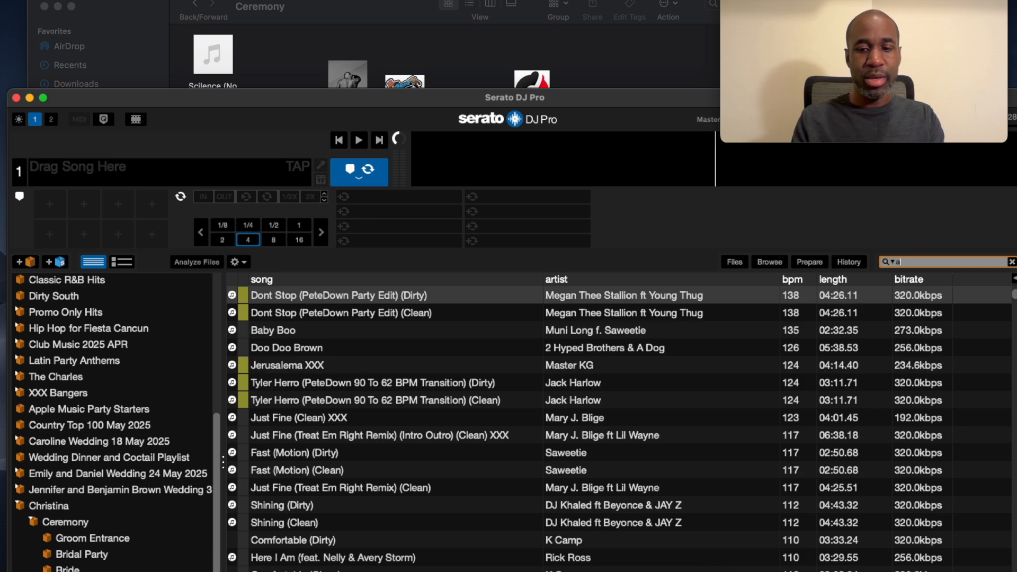
type(" of me john")
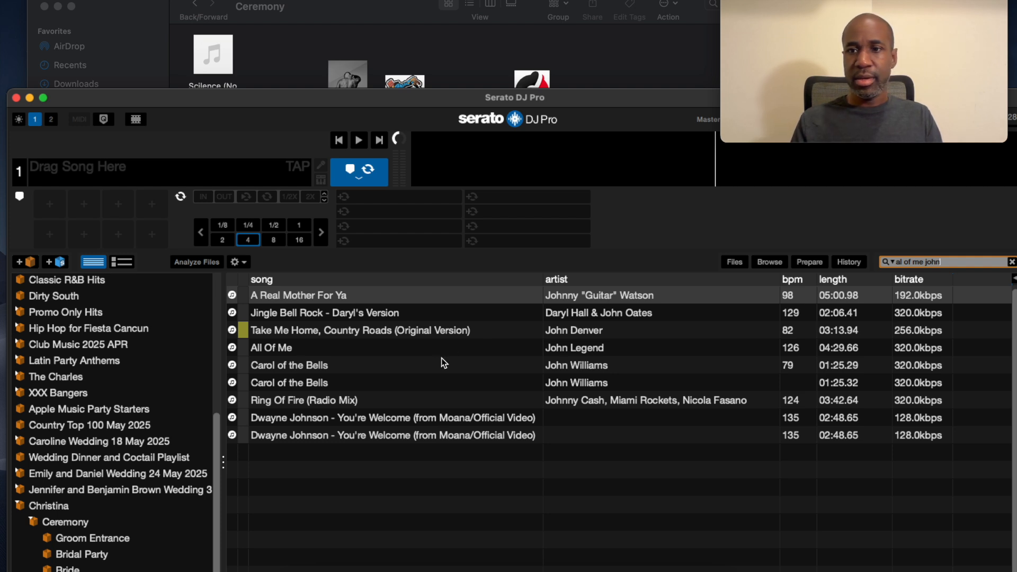
type(" leg")
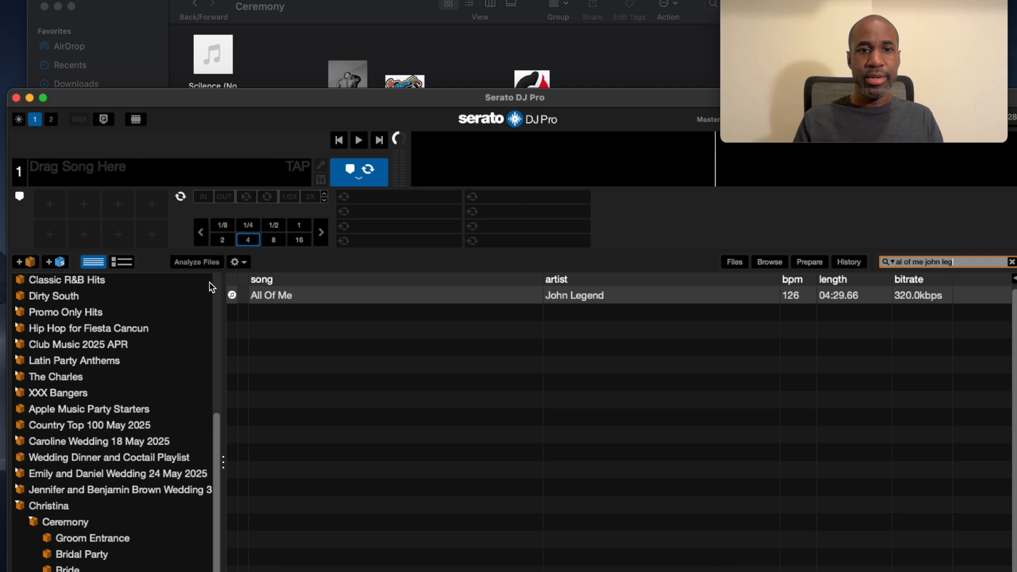
left_click(321, 296)
left_click_drag(319, 296, 109, 571)
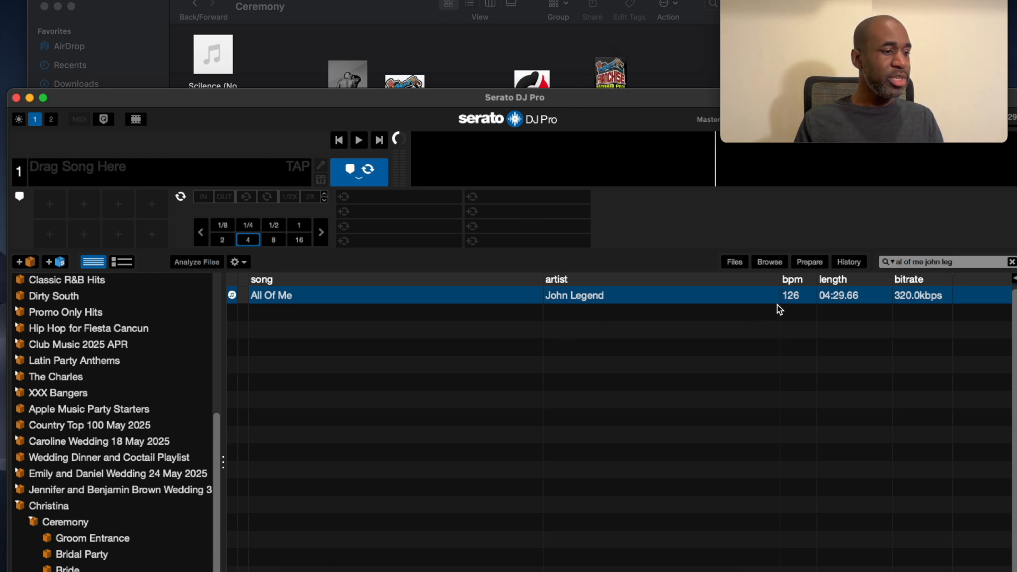
- Search for "lovely day bill", add Bill Withers' Lovely Day to the Exit crate and the Ceremony folder, and minimize Serato
left_click(965, 259)
type("lovel")
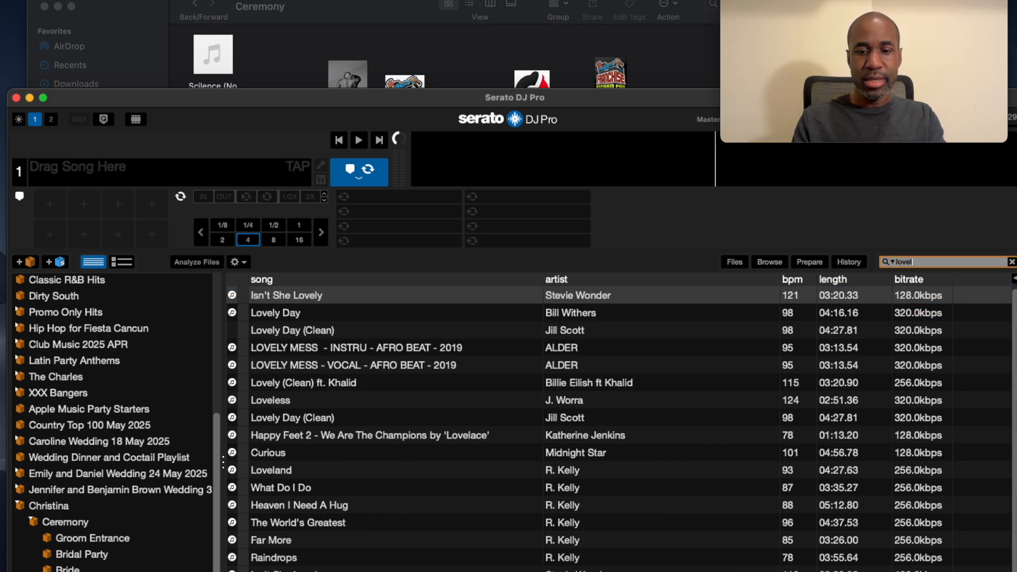
type("y day b")
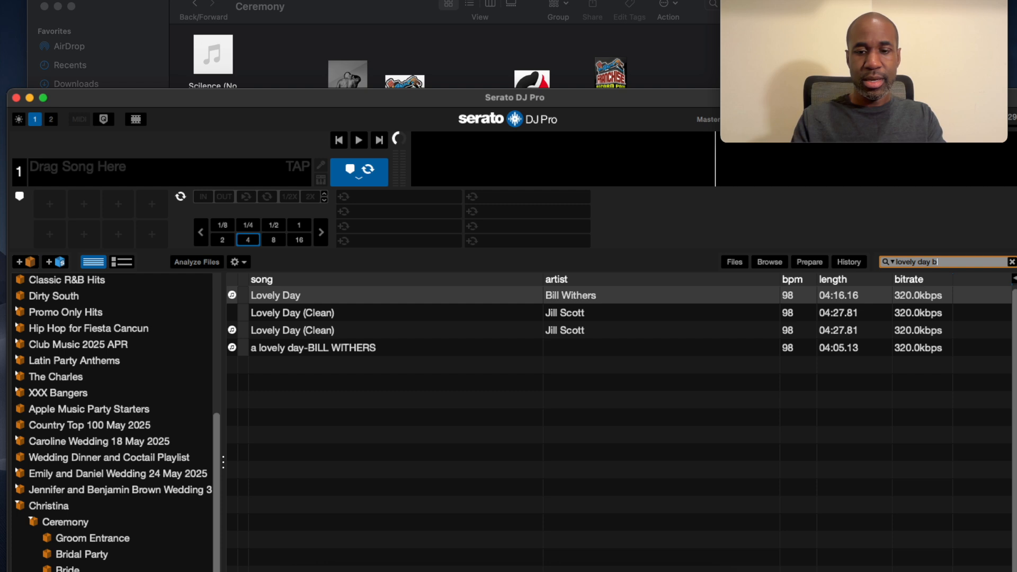
type("ill")
left_click(306, 294)
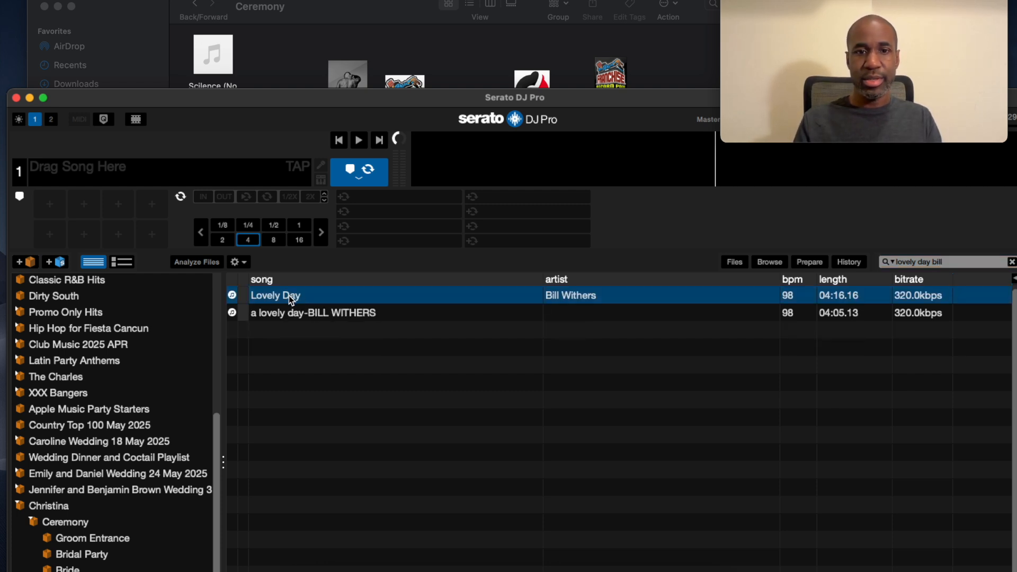
left_click_drag(290, 297, 114, 571)
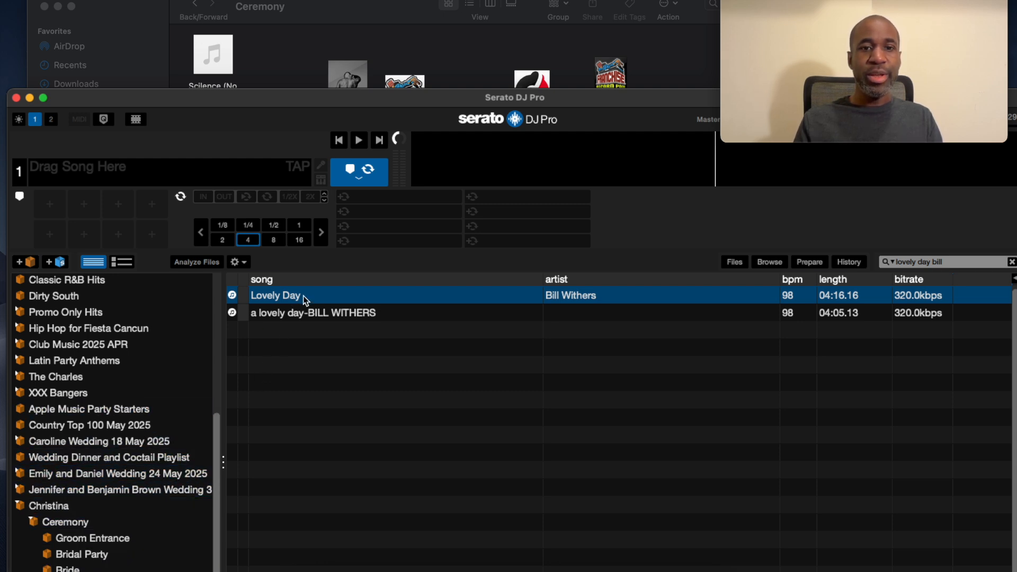
left_click_drag(291, 300, 298, 62)
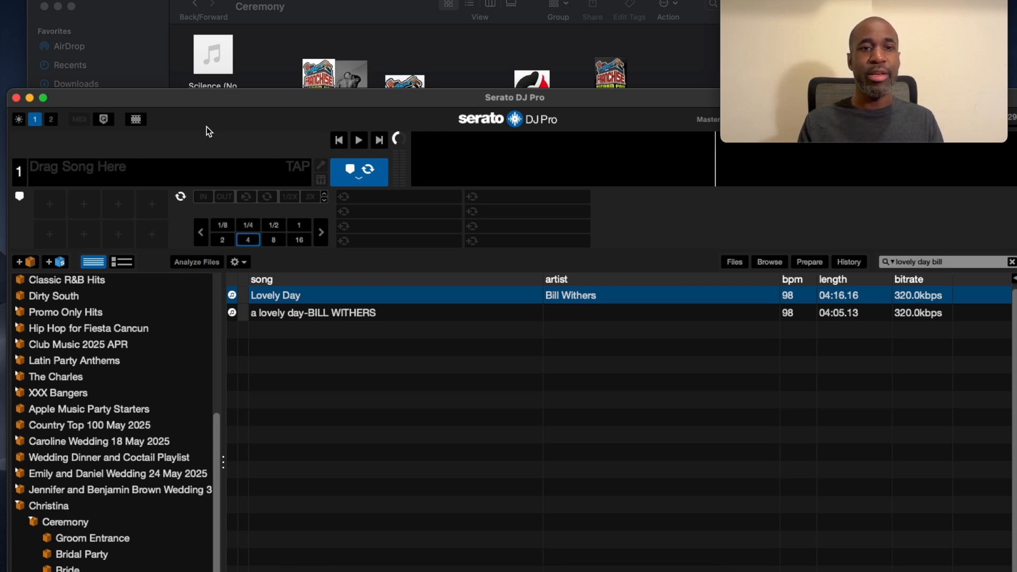
left_click(29, 98)
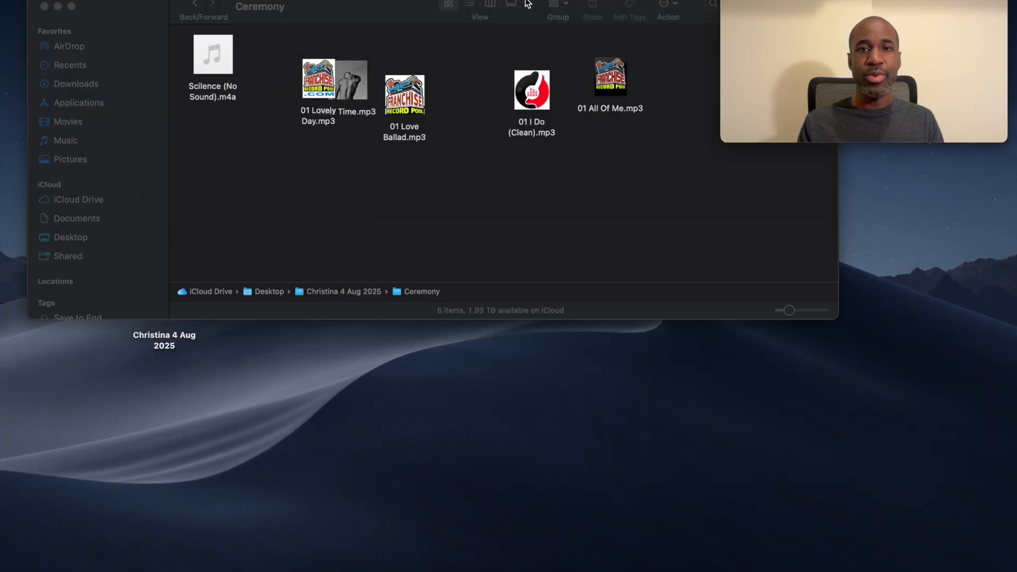
- Group the Ceremony folder's files by name and open 01 Love Ballad.mp3 in QuickTime Player
left_click(566, 7)
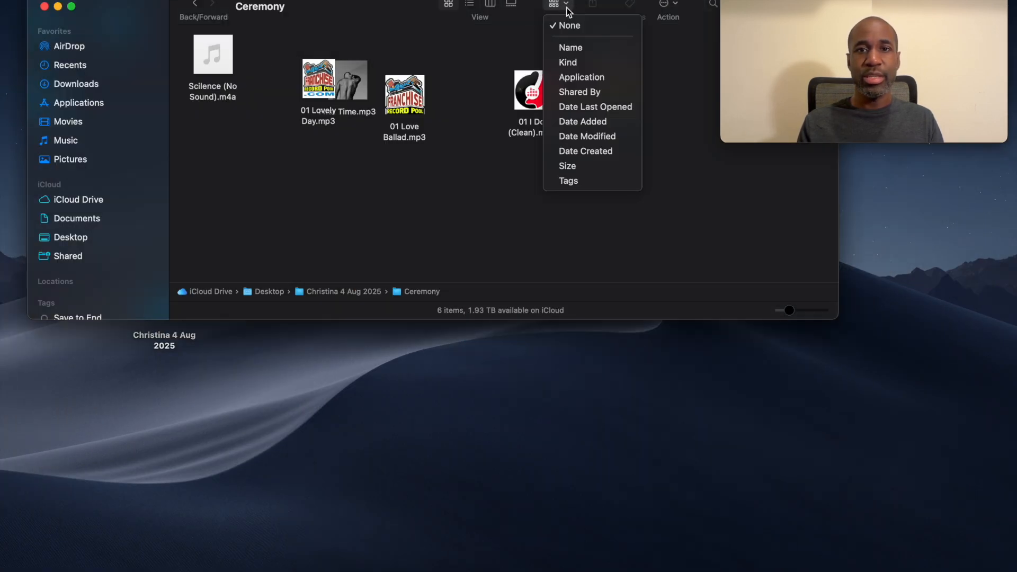
left_click(568, 50)
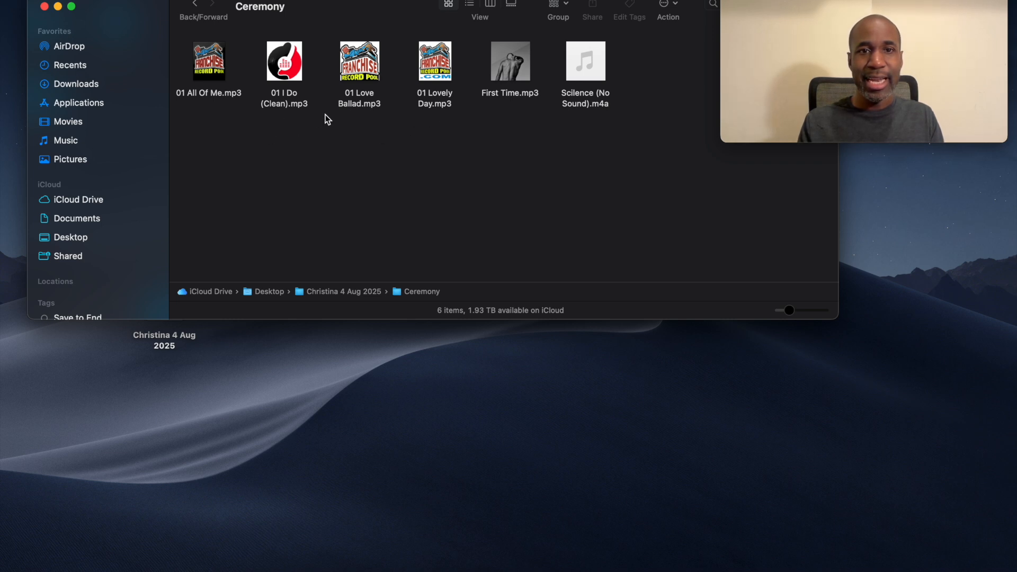
double_click(365, 69)
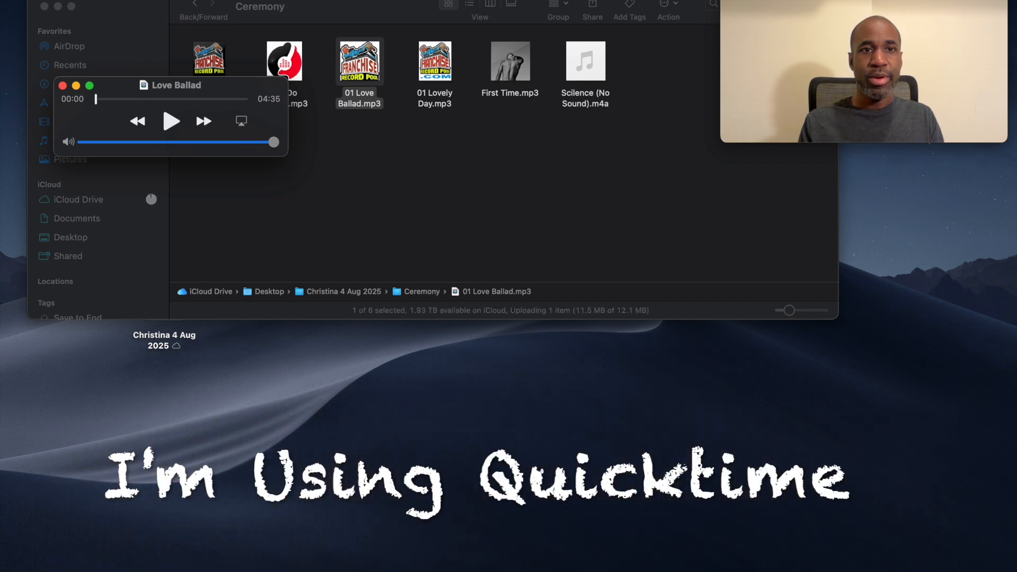
- Append Scilence (No Sound).m4a from the Ceremony folder to the end of the Love Ballad audio
left_click(183, 1)
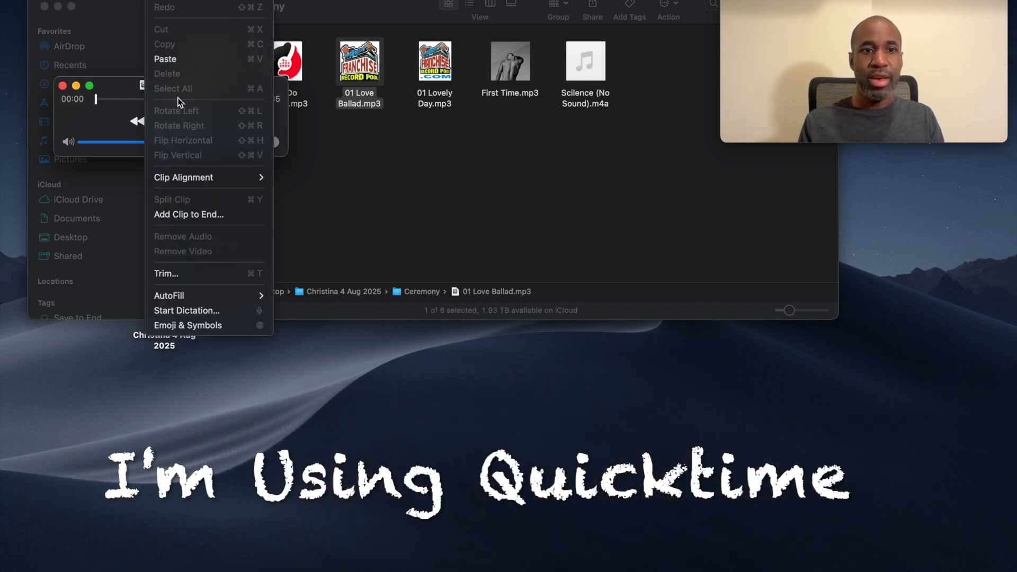
left_click(182, 212)
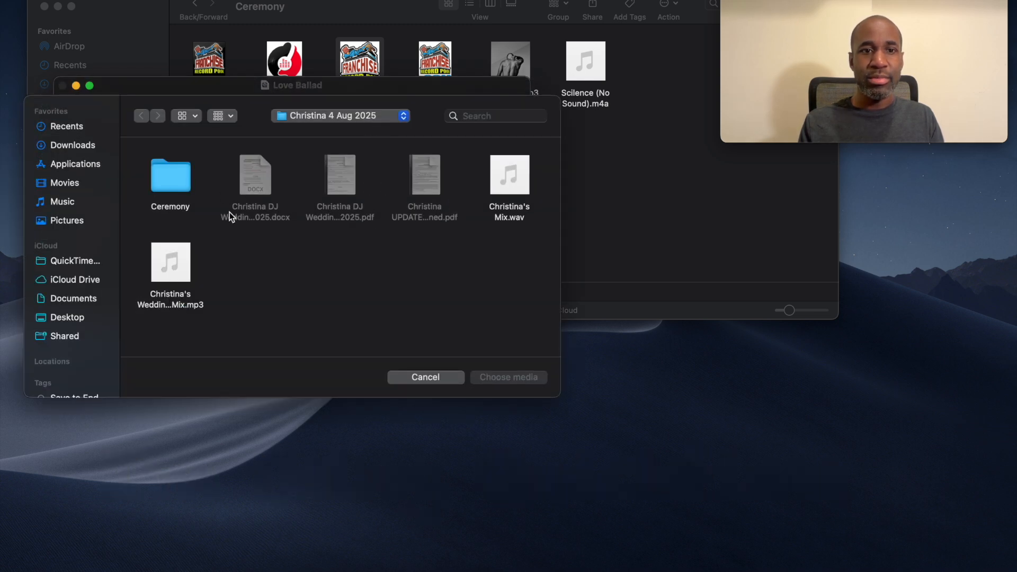
double_click(176, 186)
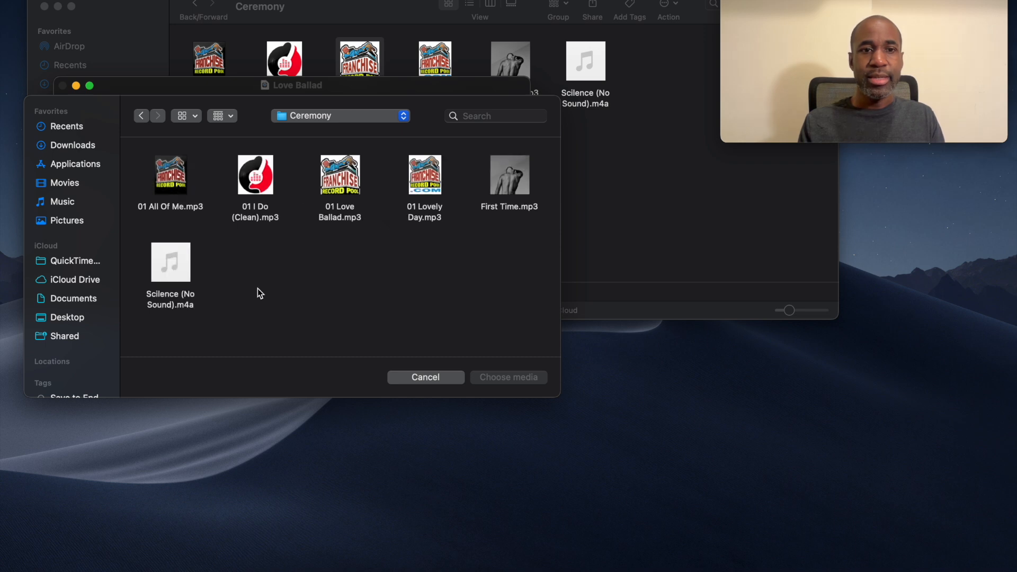
left_click(180, 274)
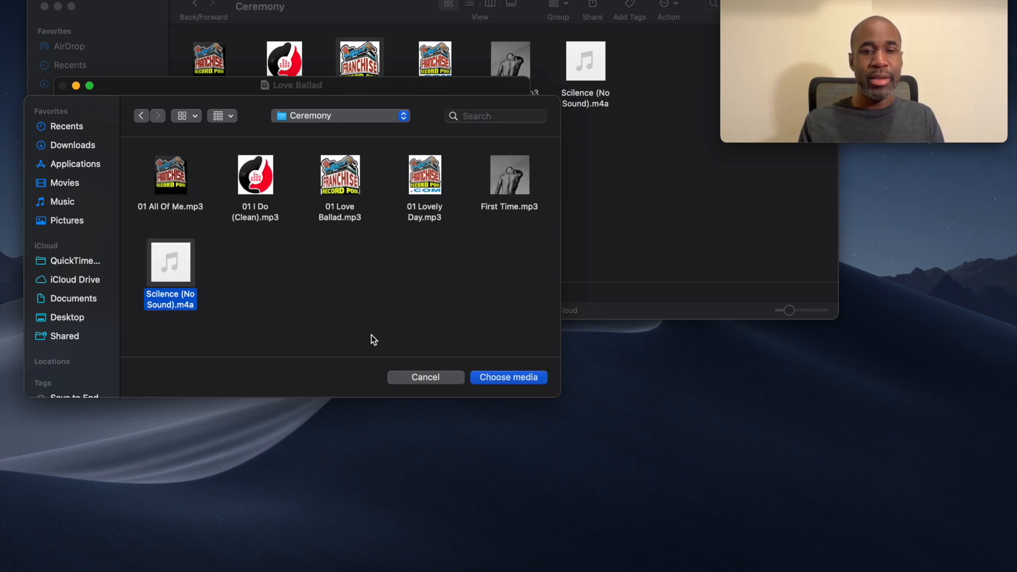
left_click(520, 377)
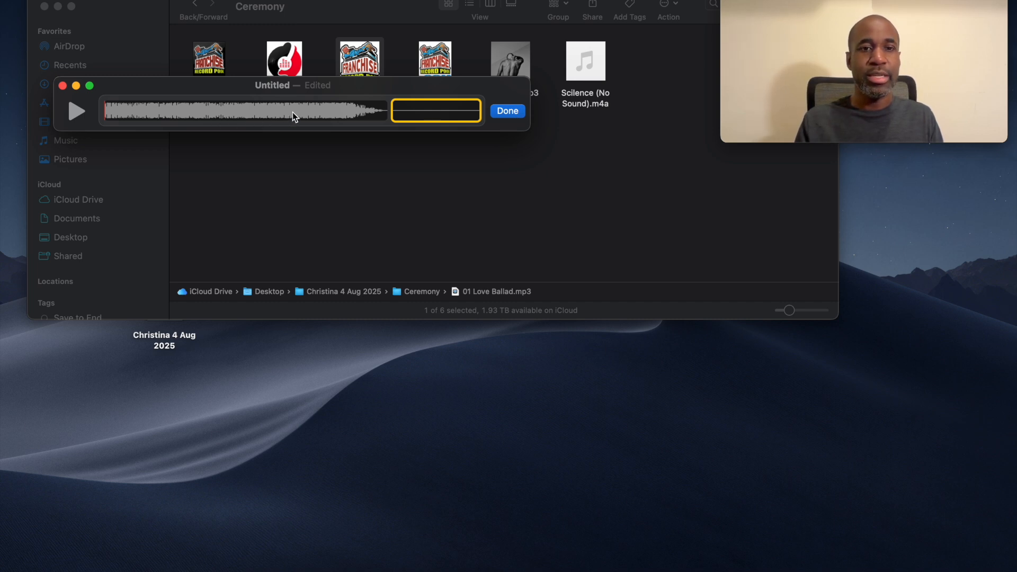
left_click(507, 111)
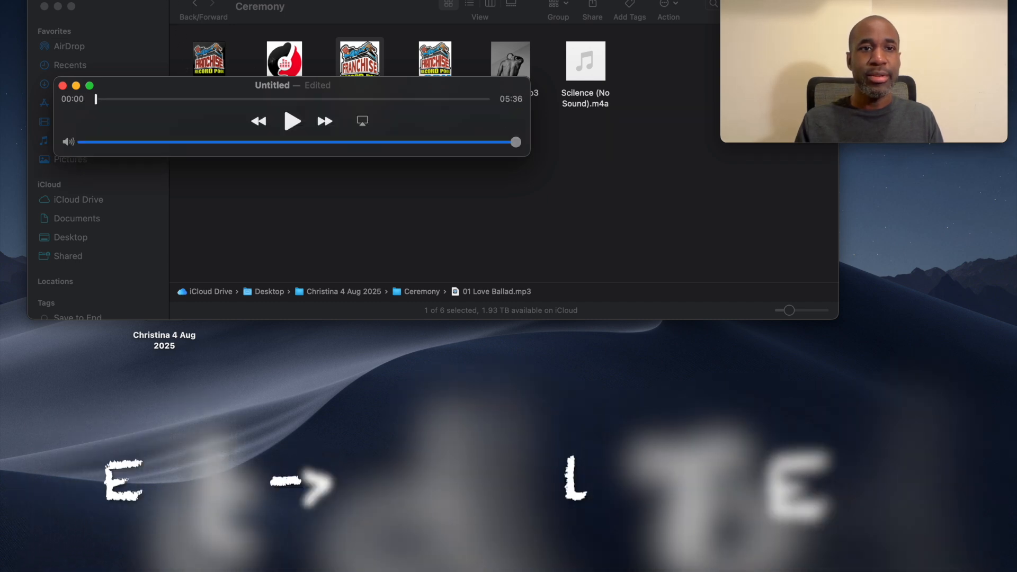
- Append 01 I Do (Clean).mp3 to the end of the combined audio, followed by a Scilence (No Sound).m4a clip
left_click(160, 1)
left_click(189, 215)
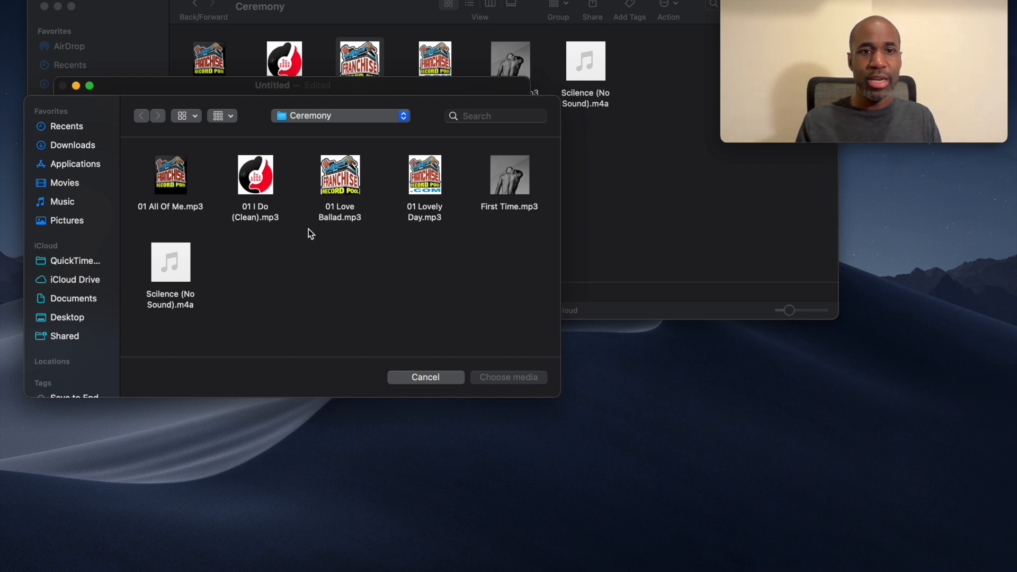
left_click(267, 190)
double_click(267, 187)
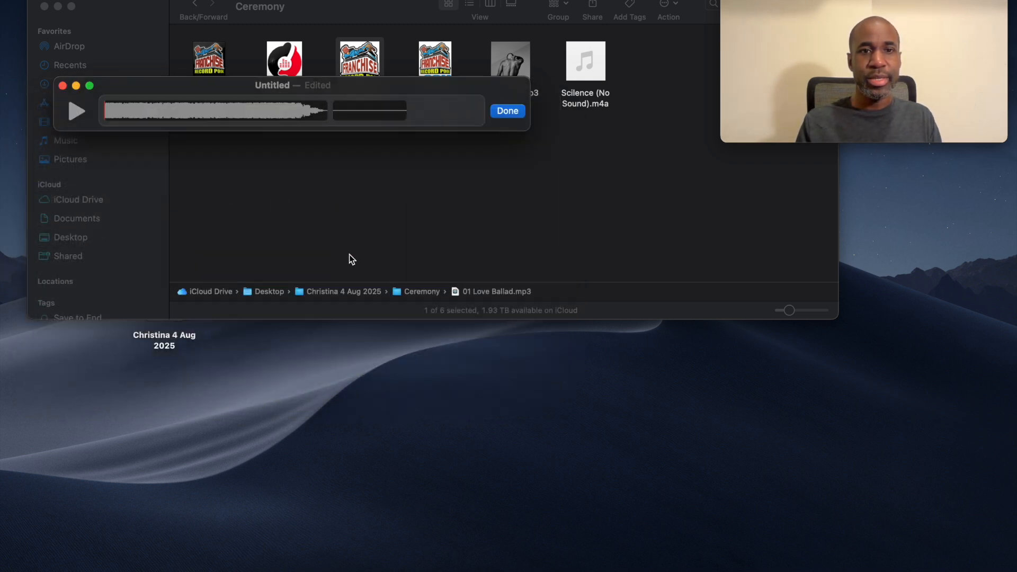
left_click(510, 112)
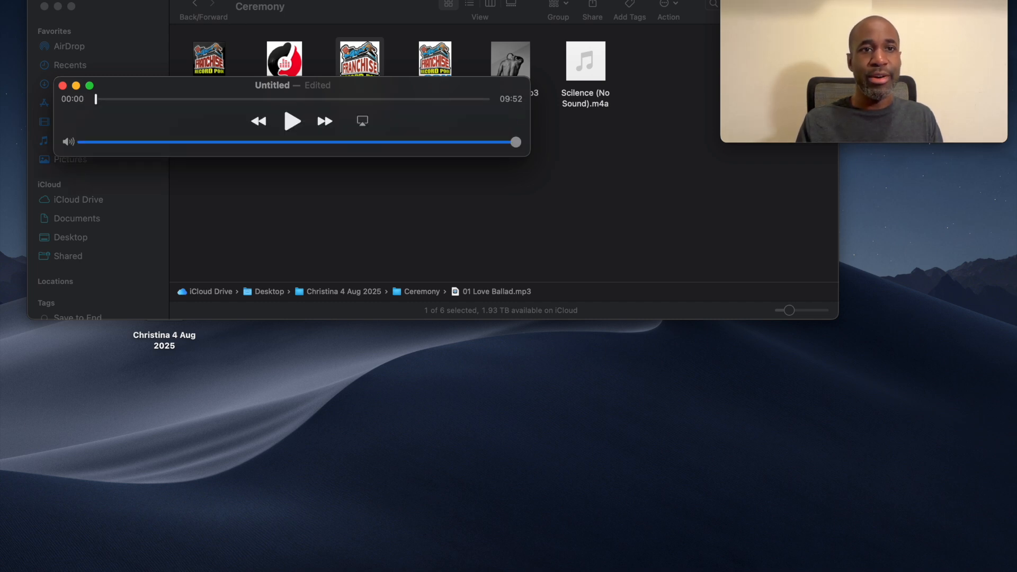
left_click(160, 0)
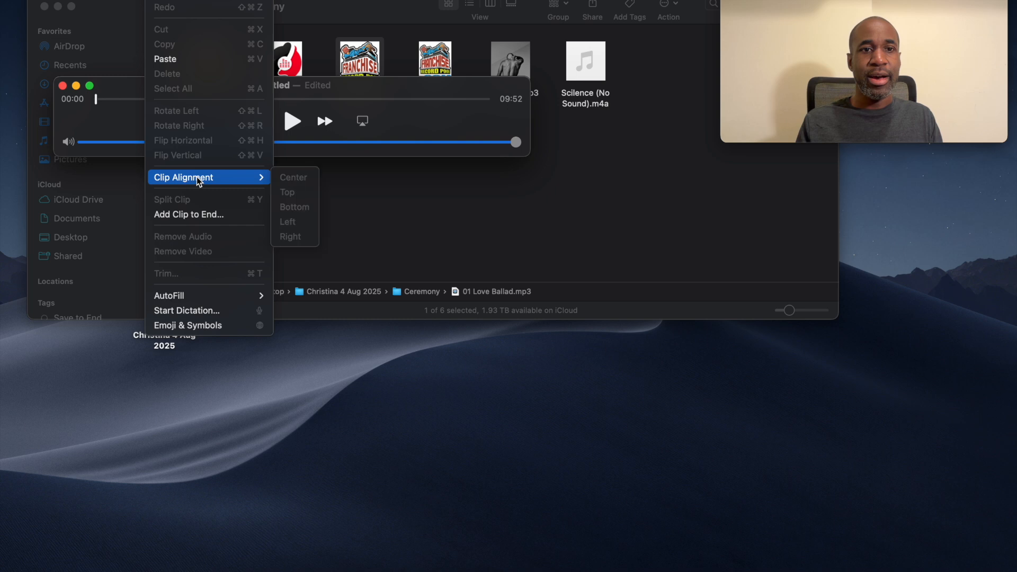
left_click(201, 216)
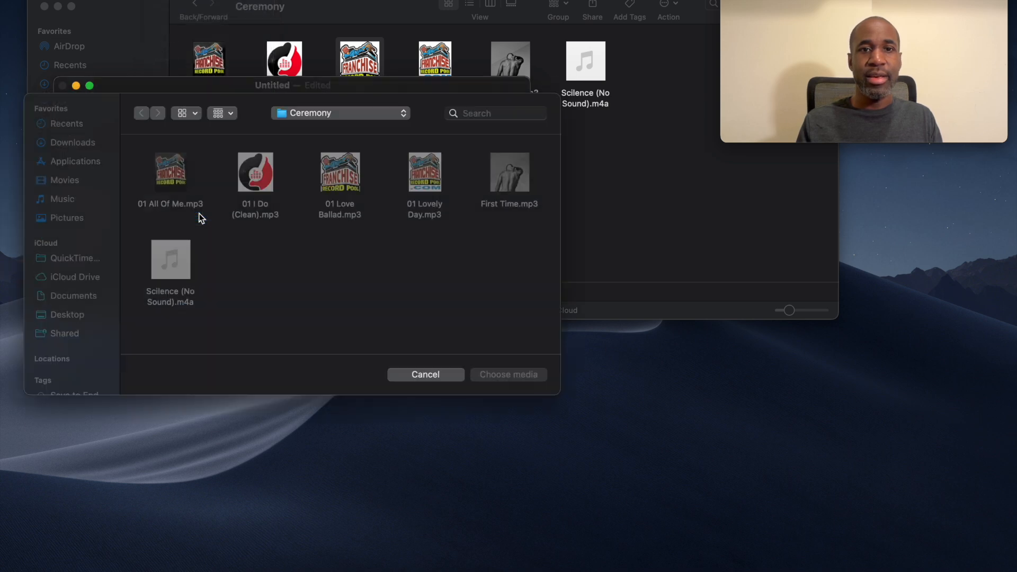
double_click(180, 270)
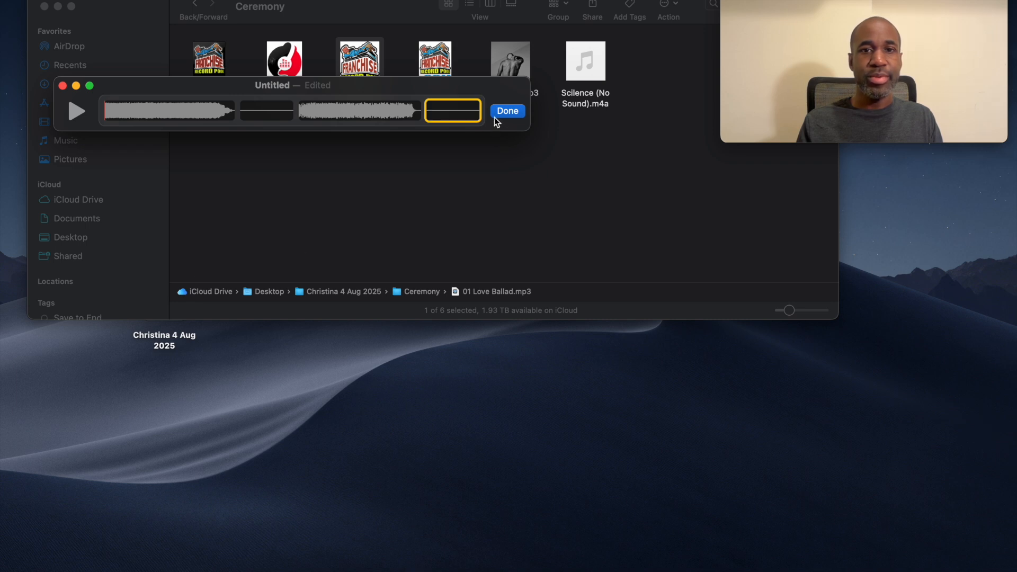
left_click(506, 112)
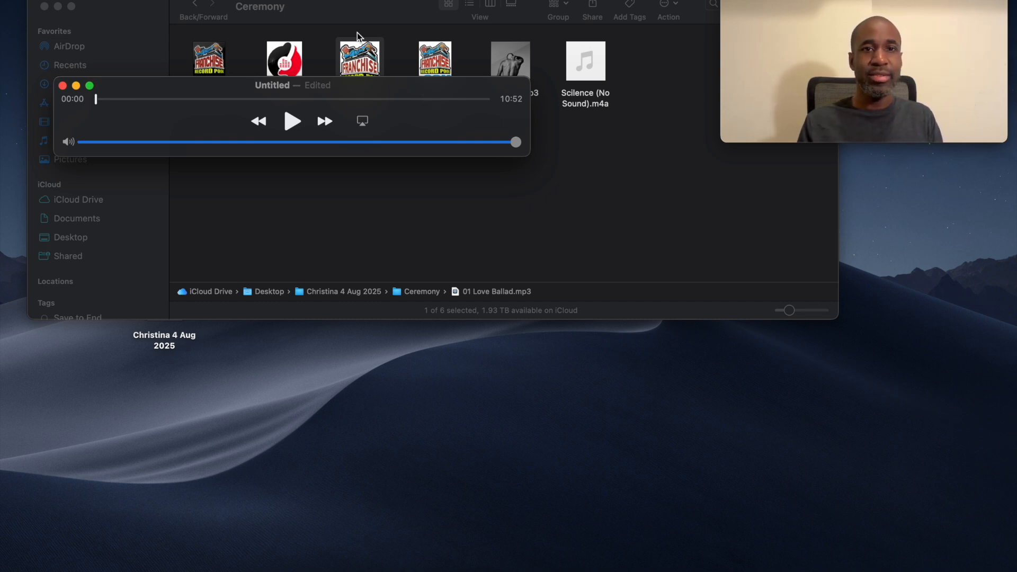
- Append First Time.mp3 to the end of the combined audio, followed by a Scilence (No Sound).m4a clip
left_click(162, 0)
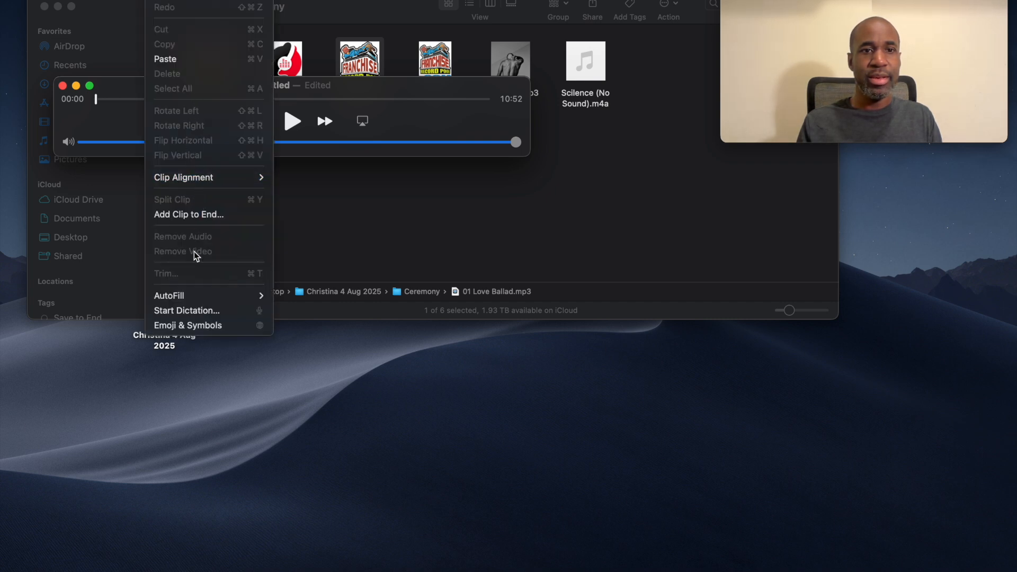
left_click(203, 218)
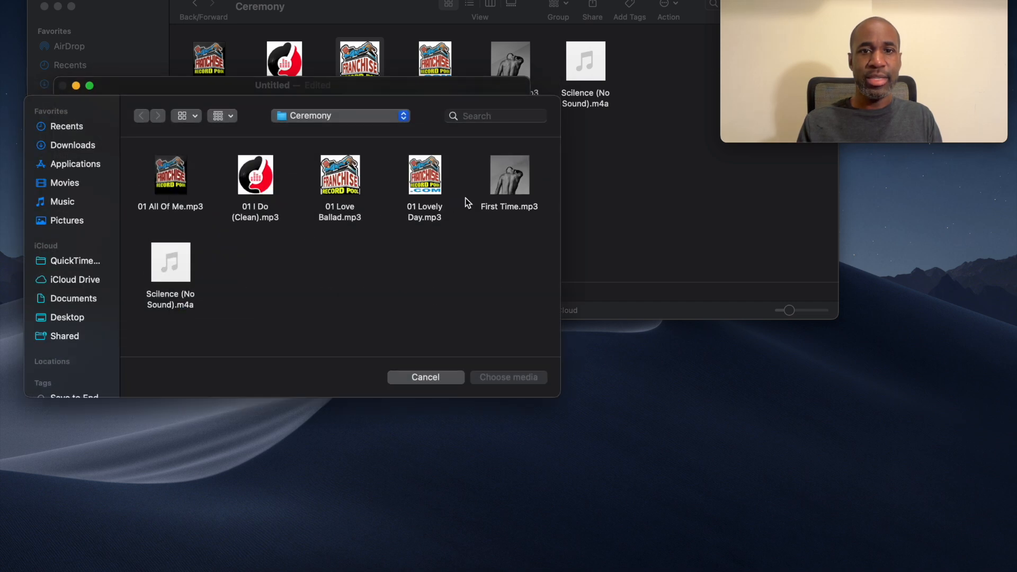
double_click(500, 187)
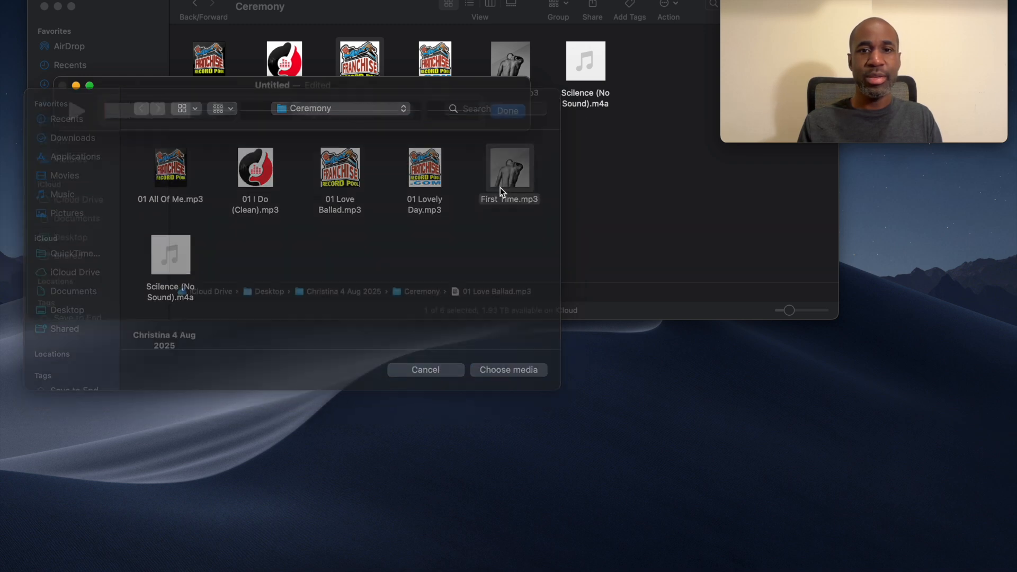
left_click(508, 110)
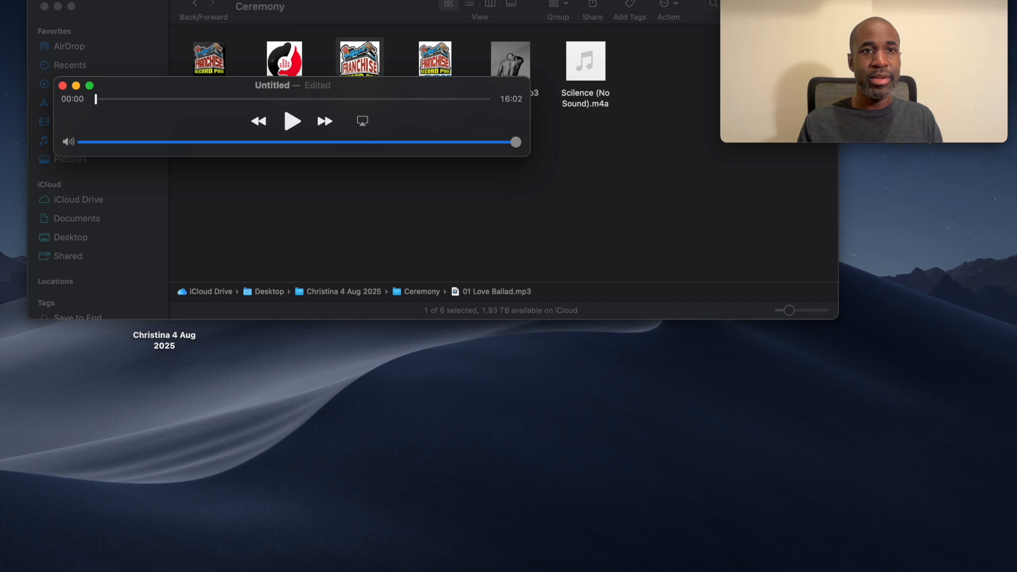
left_click(192, 216)
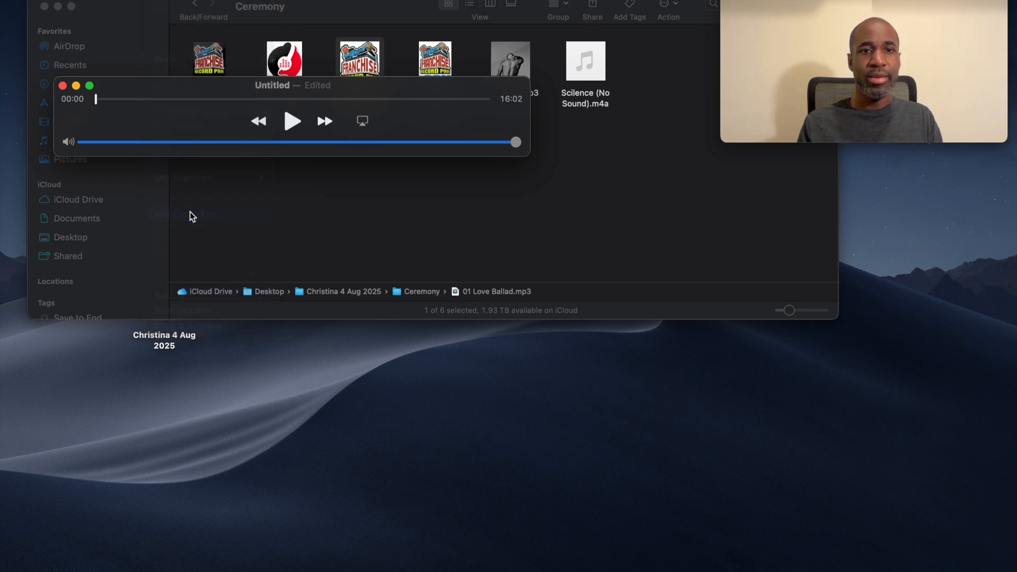
left_click(182, 279)
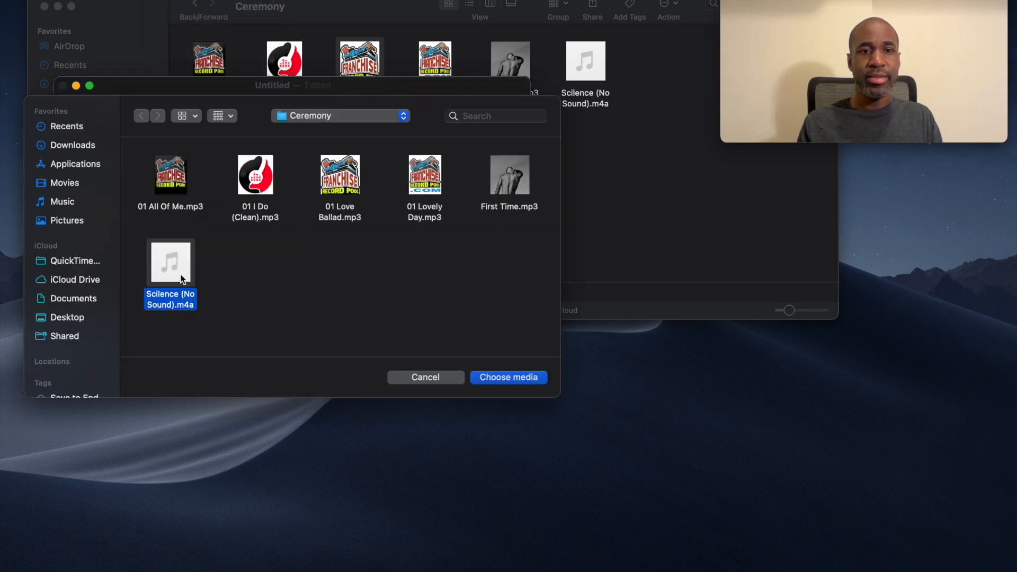
double_click(181, 279)
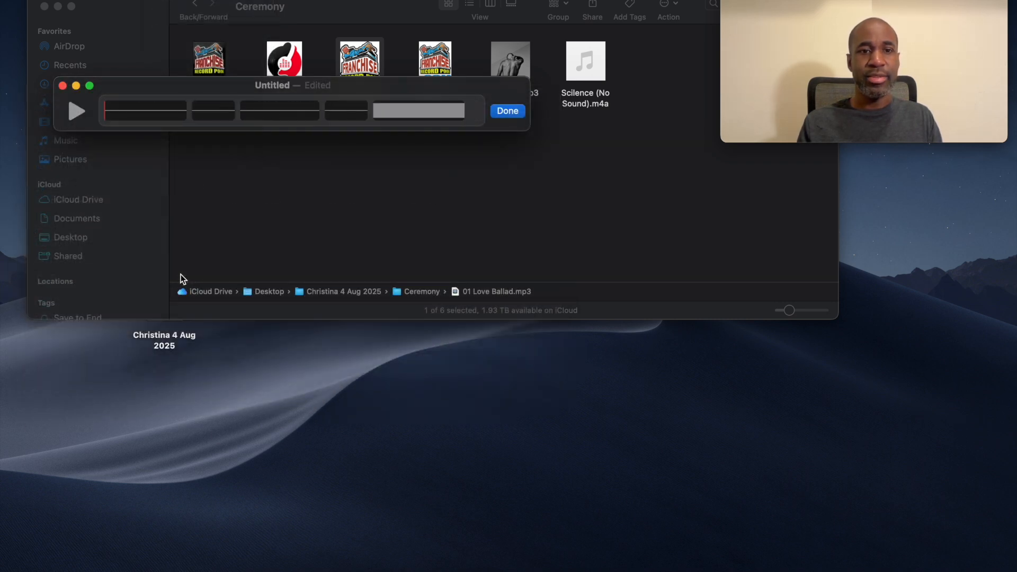
left_click(509, 110)
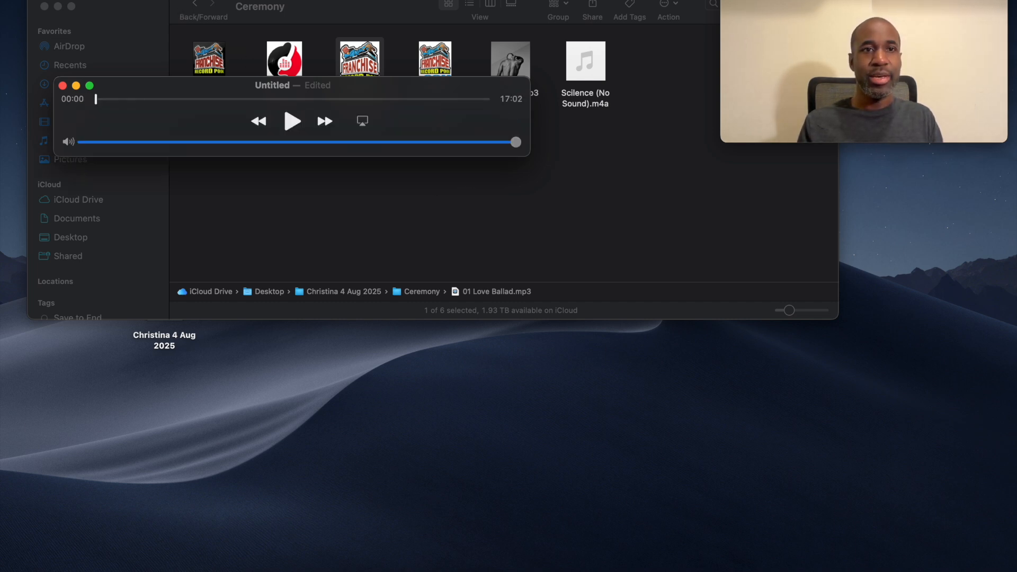
- Append 01 All Of Me.mp3 to the end of the combined audio, followed by a Scilence (No Sound).m4a clip
left_click(178, 2)
left_click(187, 215)
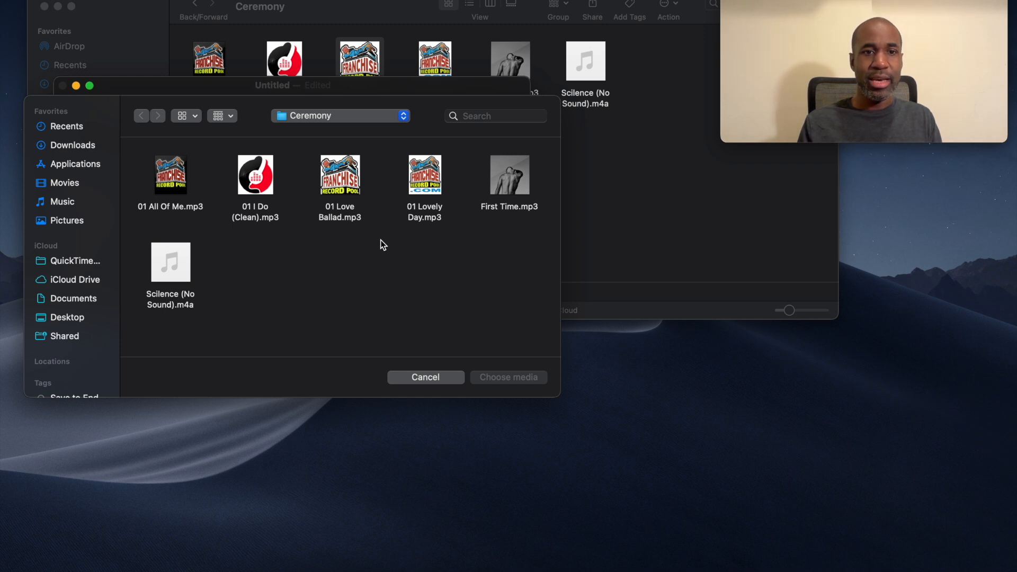
double_click(182, 190)
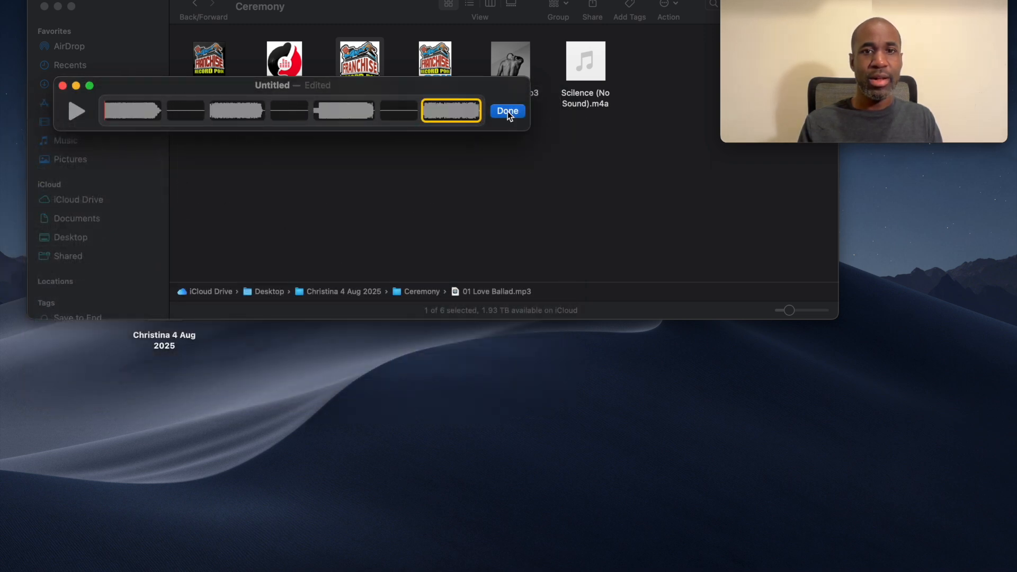
left_click(507, 111)
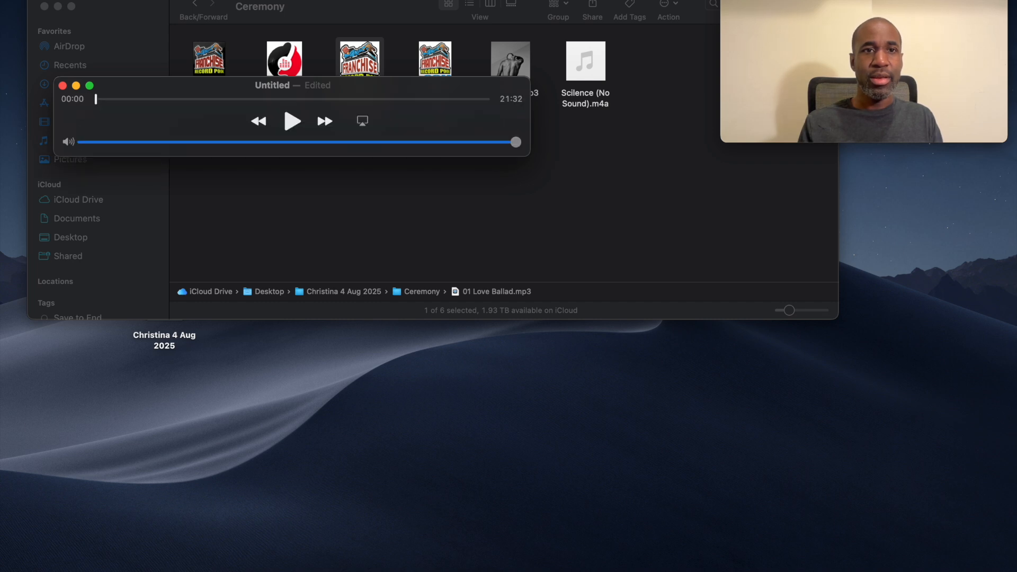
left_click(160, 0)
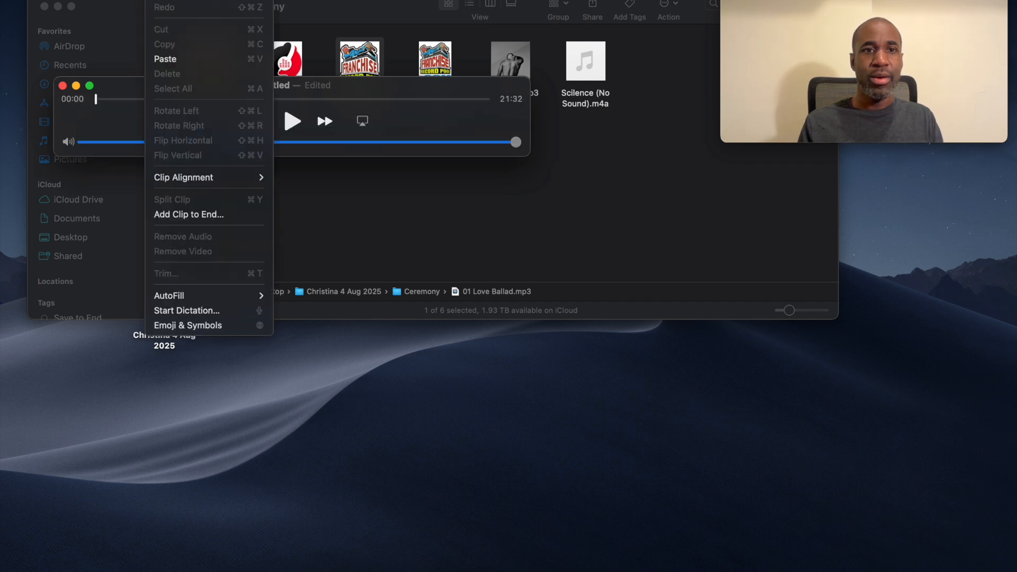
left_click(191, 214)
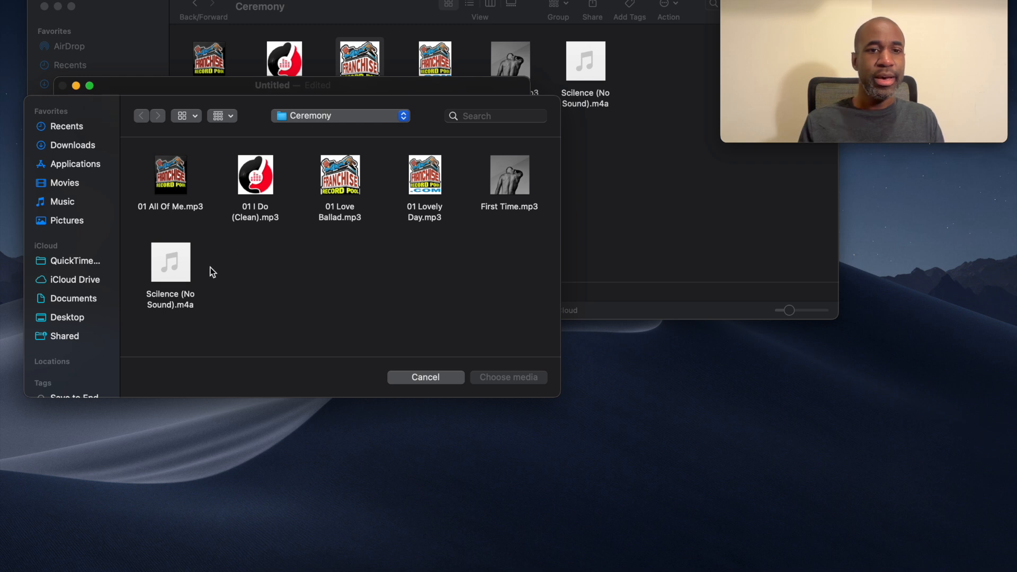
double_click(176, 271)
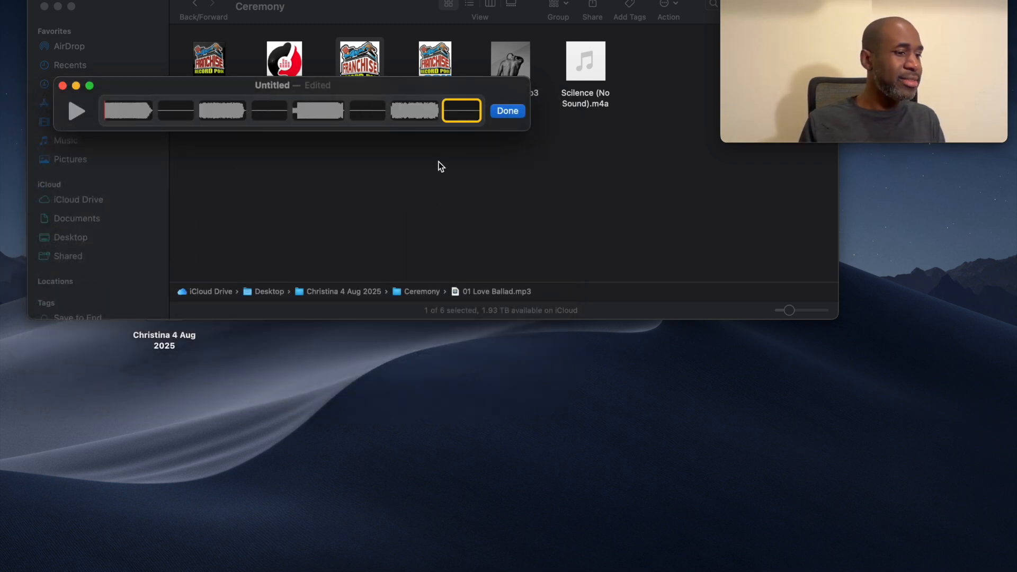
left_click(513, 111)
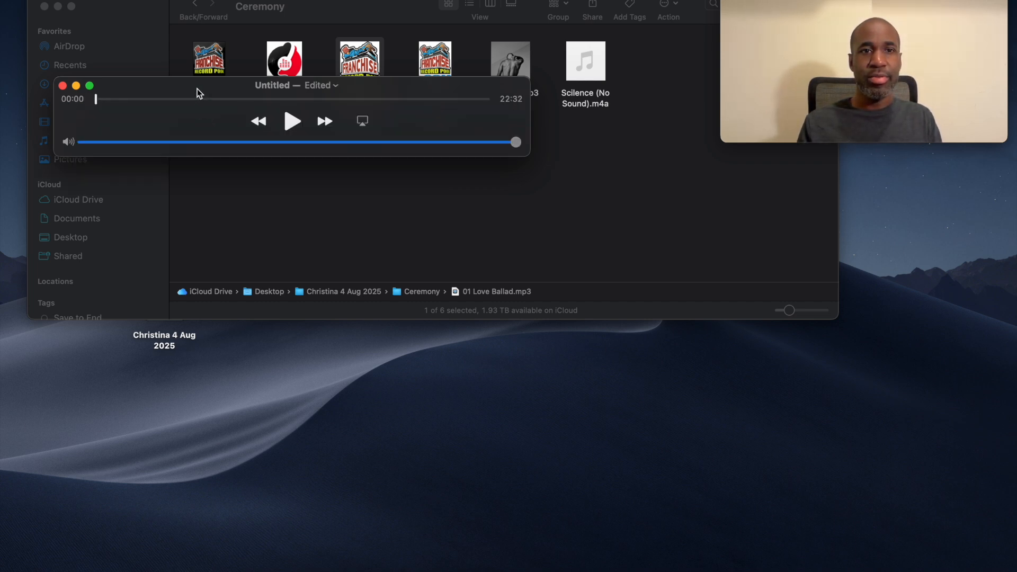
- Append 01 Lovely Day.mp3 as the closing clip of the combined ceremony audio
left_click(158, 0)
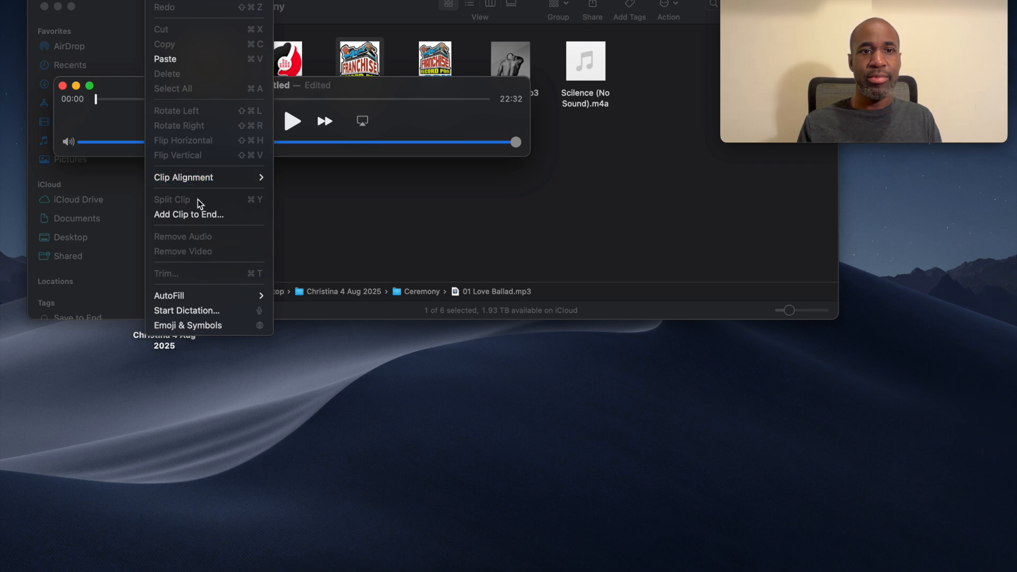
left_click(200, 214)
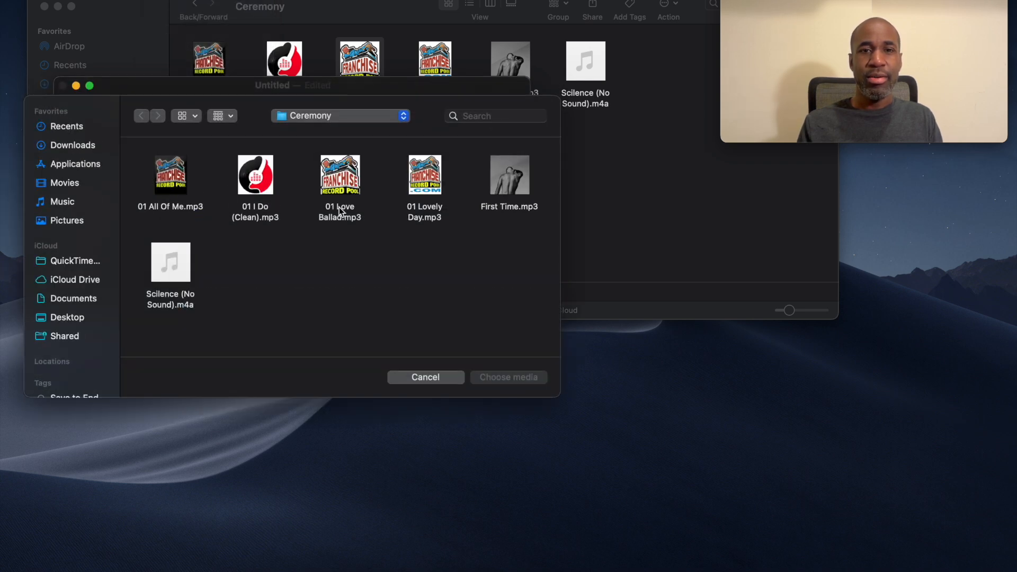
double_click(432, 188)
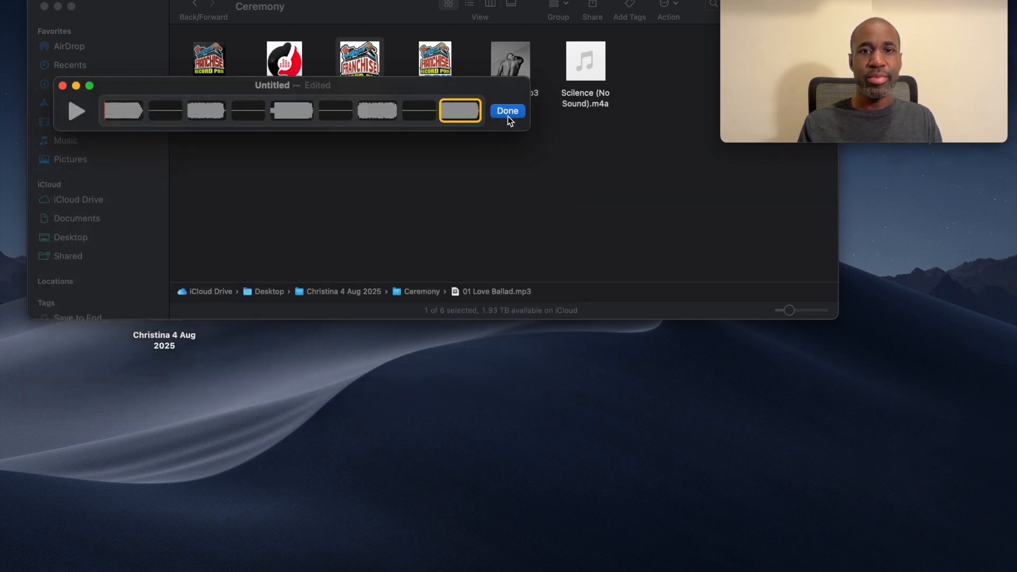
left_click(507, 111)
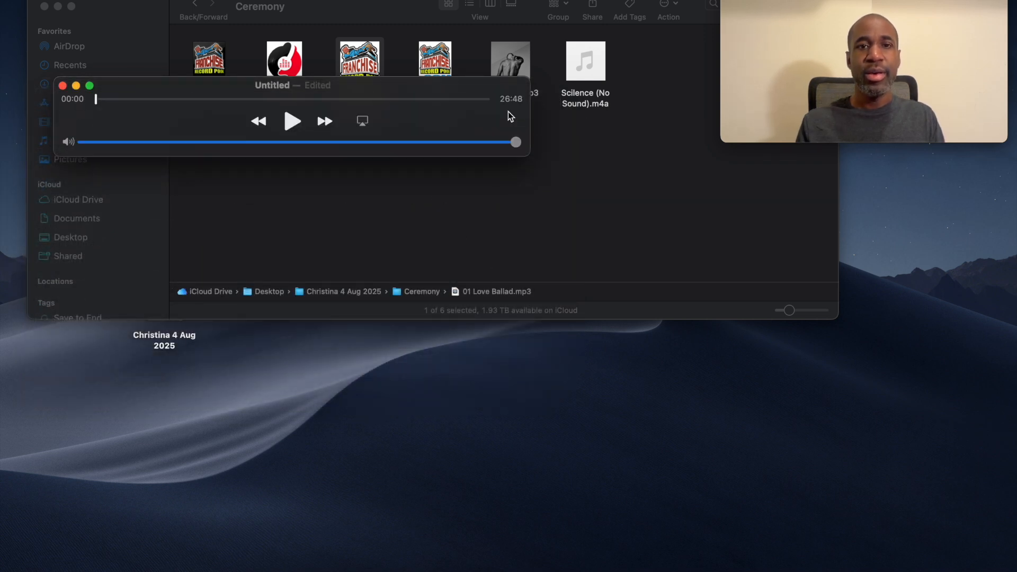
- Save the combined audio in the Ceremony folder, named with the client's first name followed by "Ceremony Songs All"
left_click(64, 87)
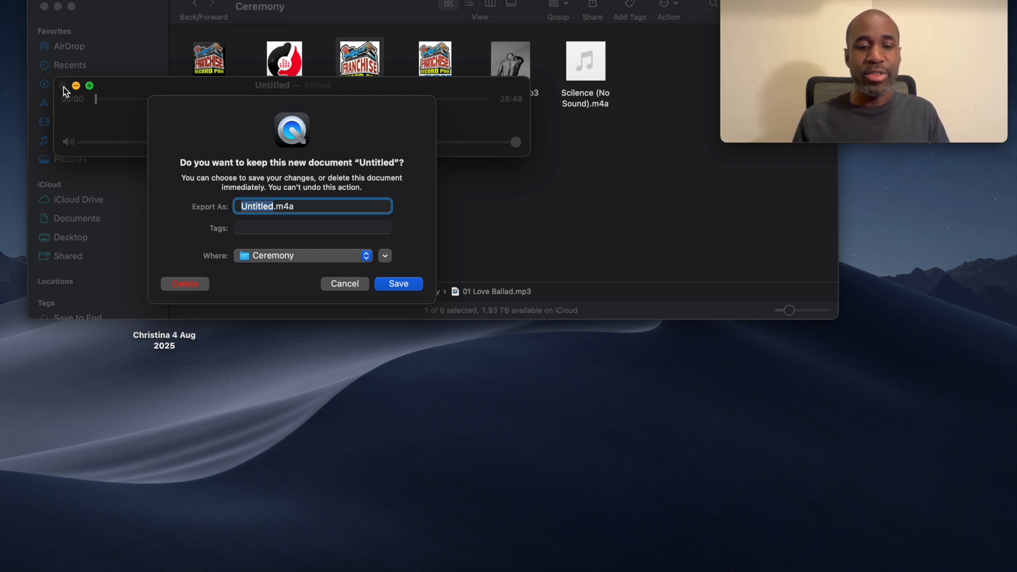
type("Christi")
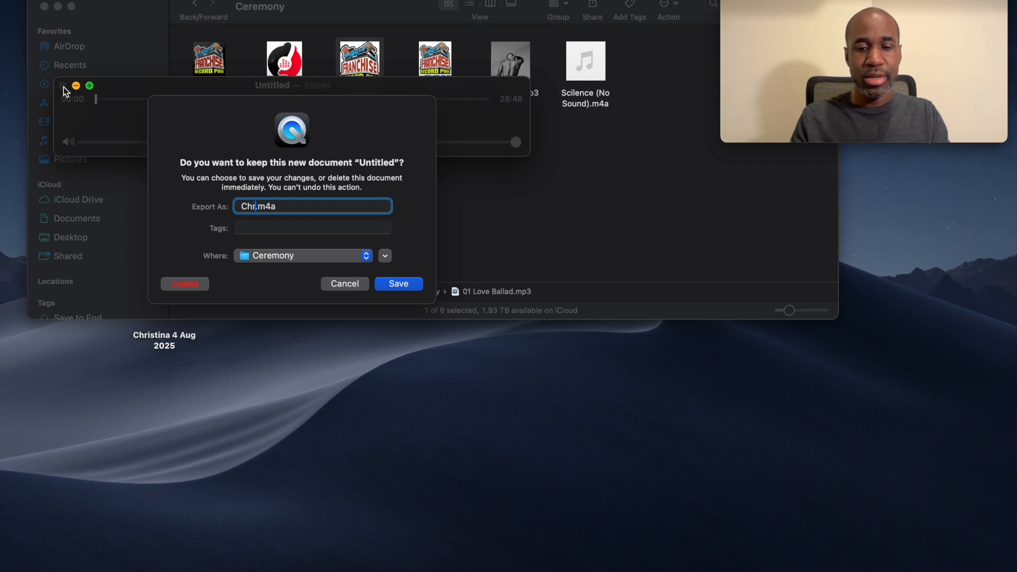
type("na ")
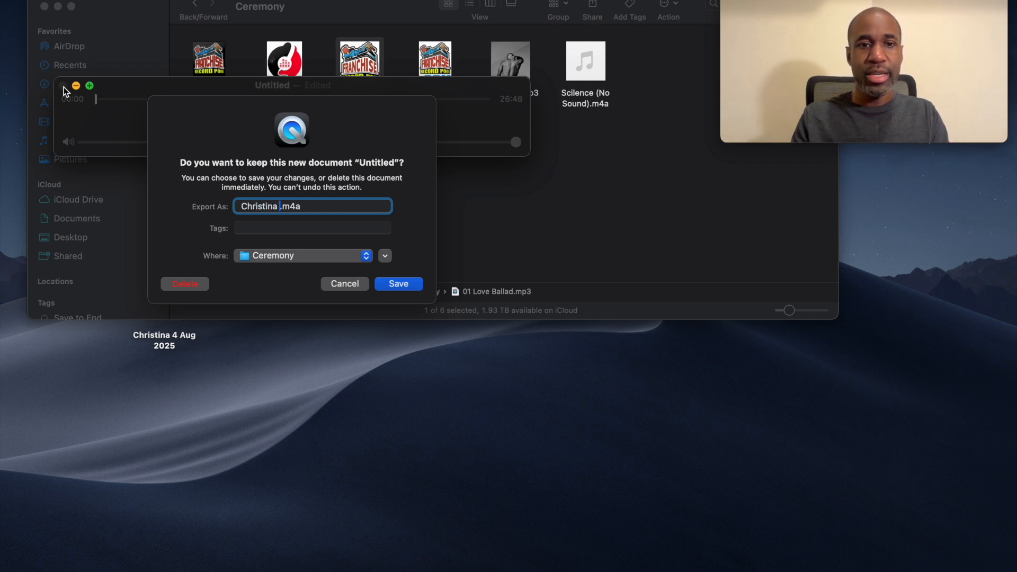
type("Ceremon")
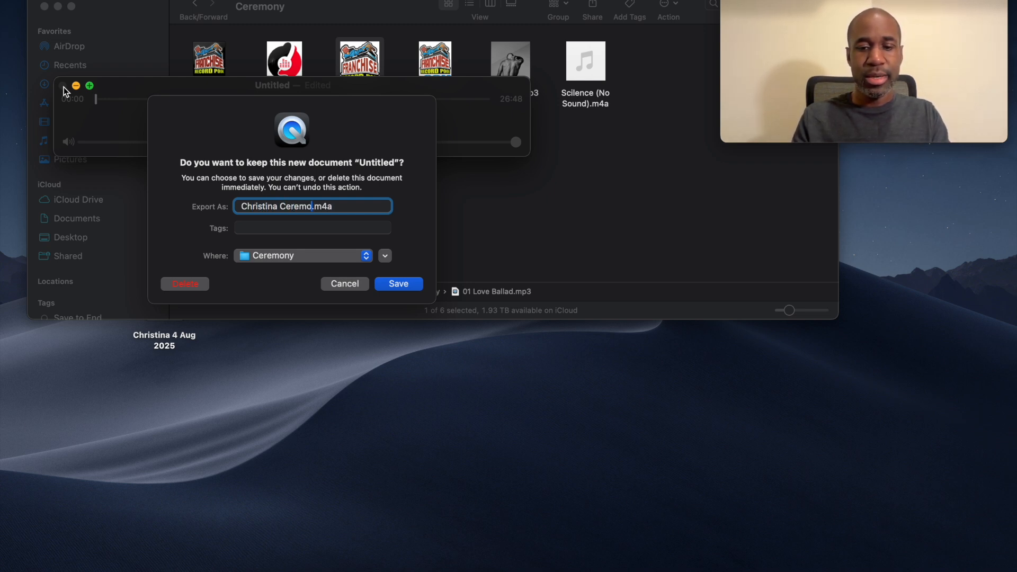
type("y Songs All")
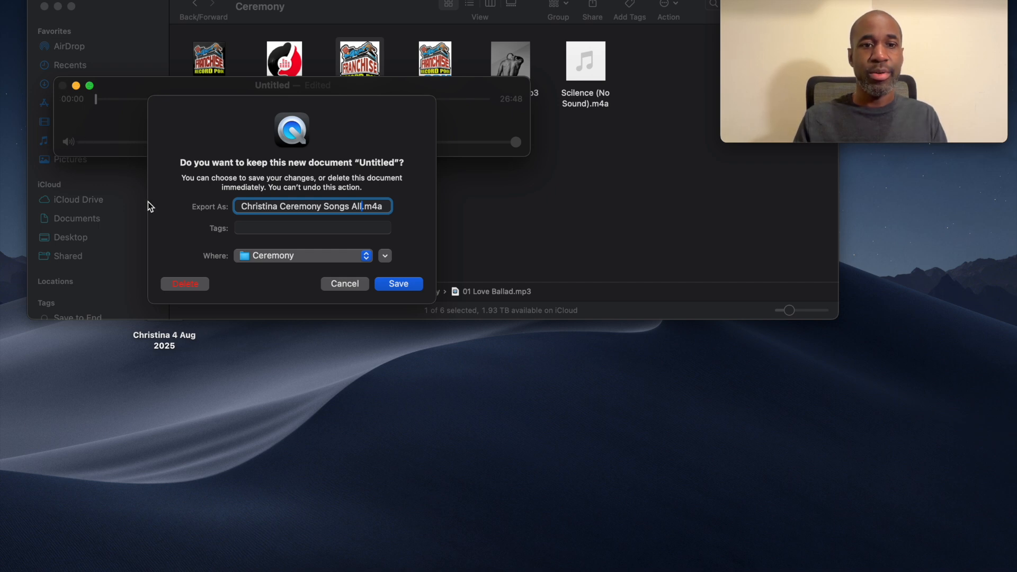
left_click(399, 284)
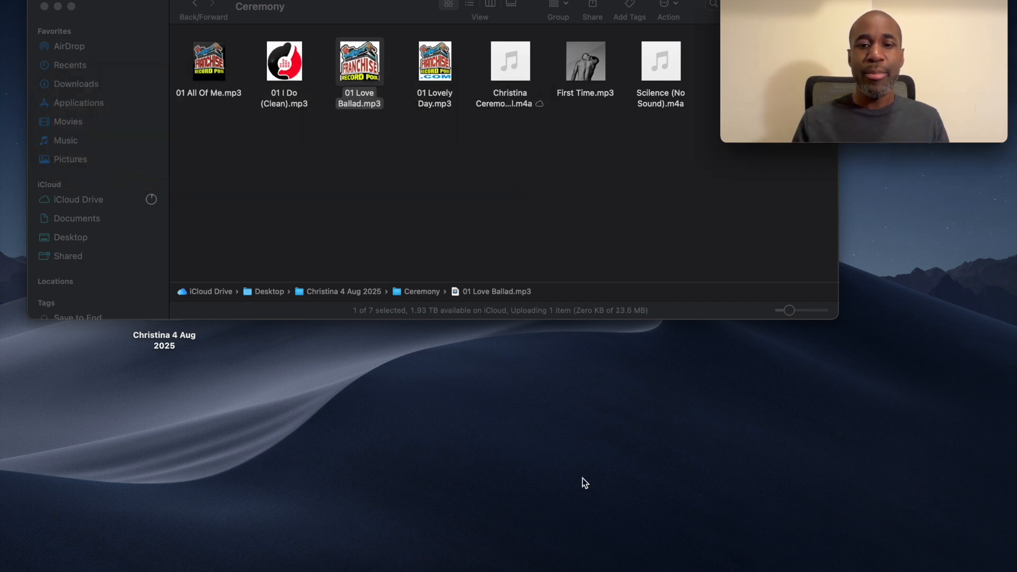
- Switch to Serato DJ Pro and create a subcrate named Ceremony All as the first entry inside the client's Ceremony crate
left_click(564, 567)
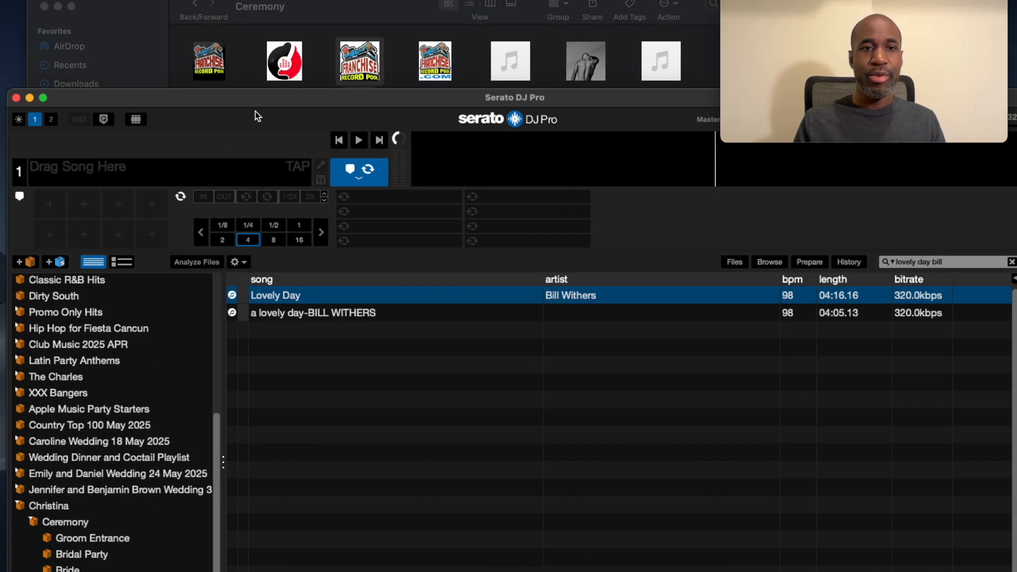
left_click_drag(272, 102, 287, 79)
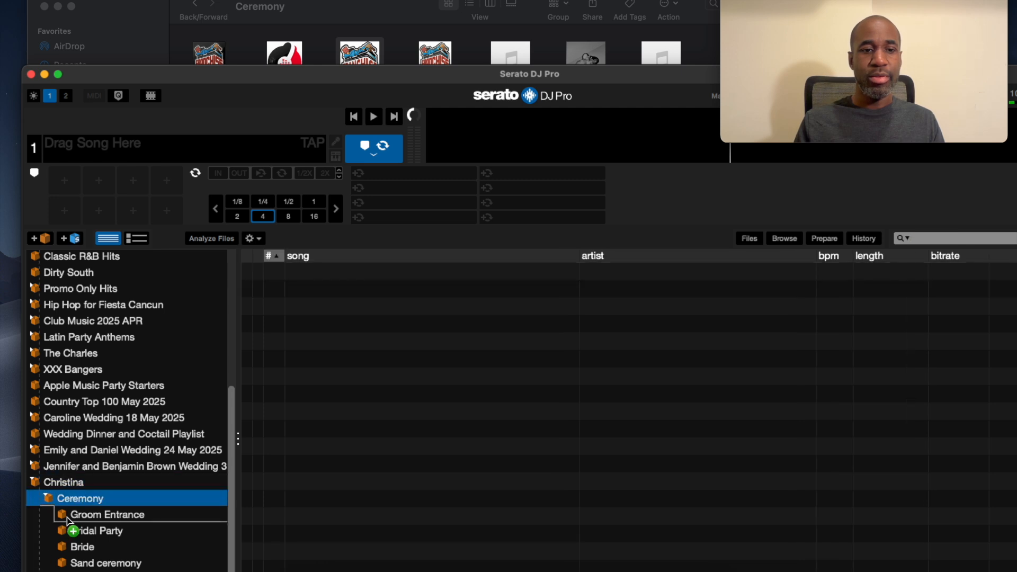
left_click_drag(67, 522, 72, 512)
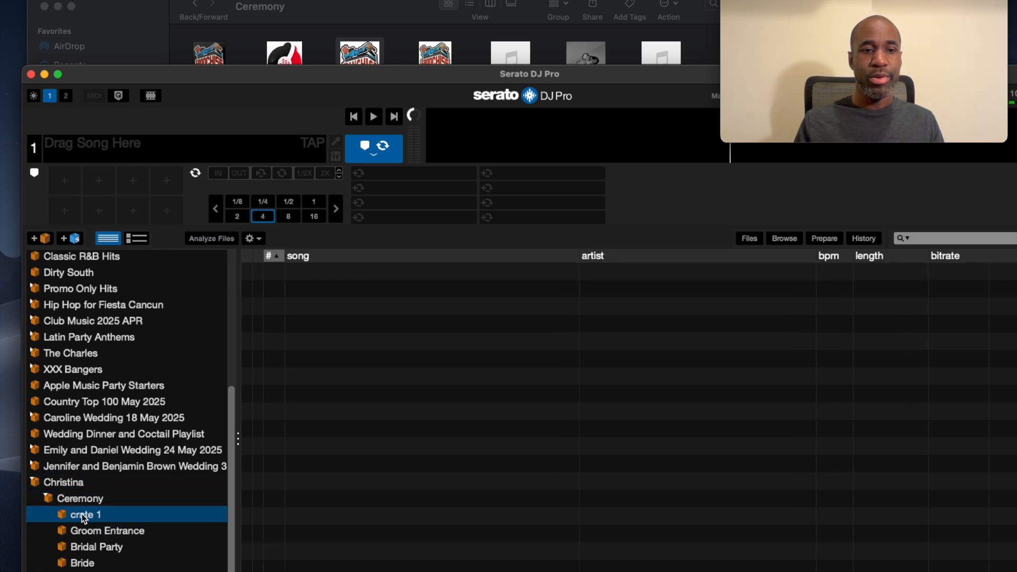
double_click(83, 517)
type("Ce")
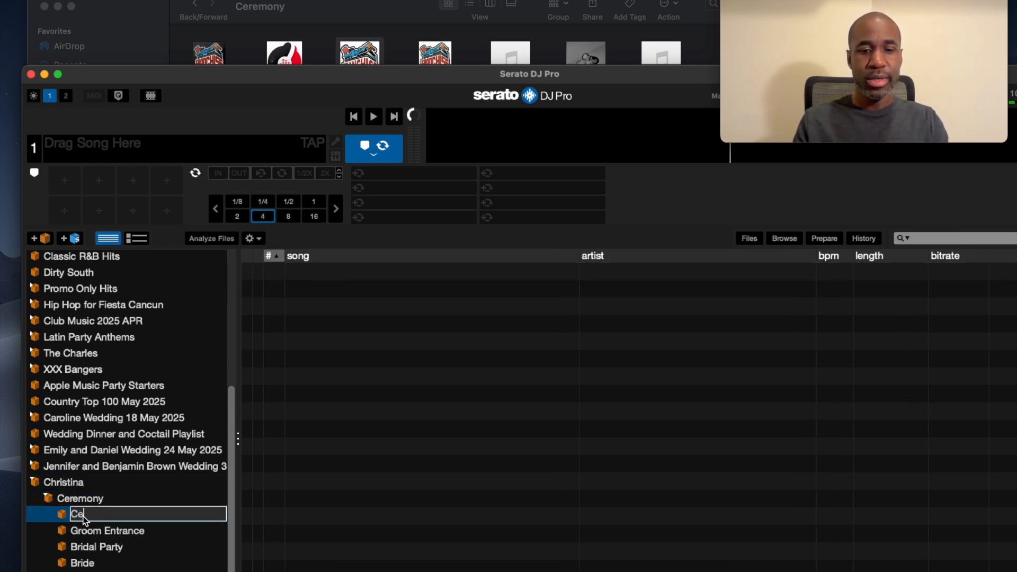
type("remony A")
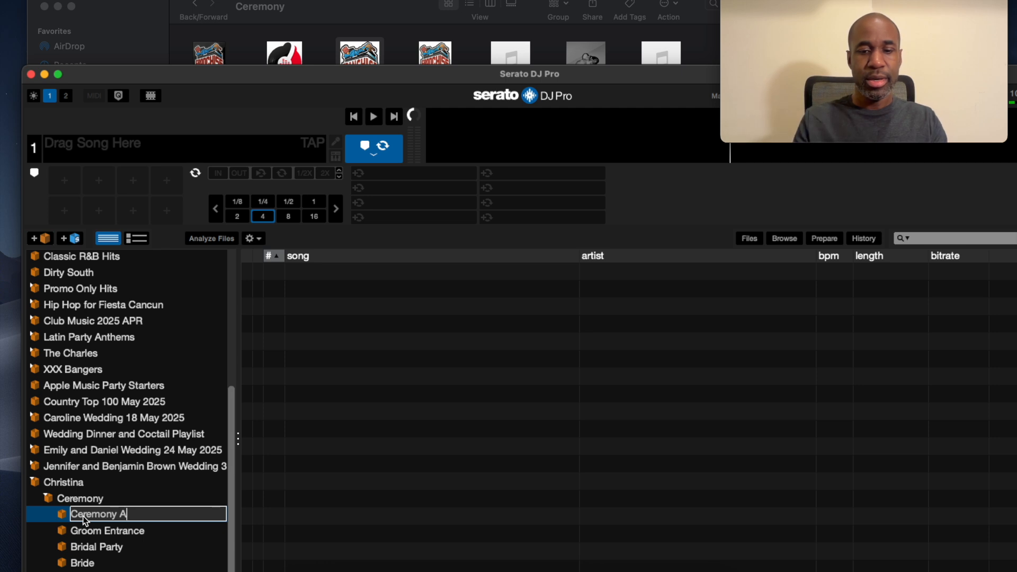
type("ll")
key("Return")
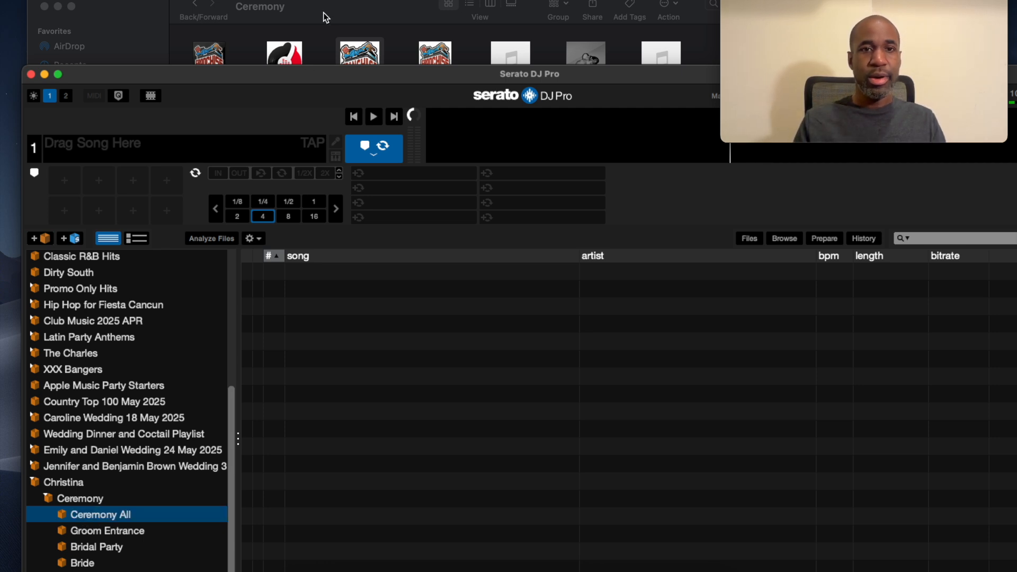
- Add the combined ceremony .m4a file from the Finder's Ceremony folder to the Ceremony All crate in Serato
left_click_drag(313, 75, 313, 78)
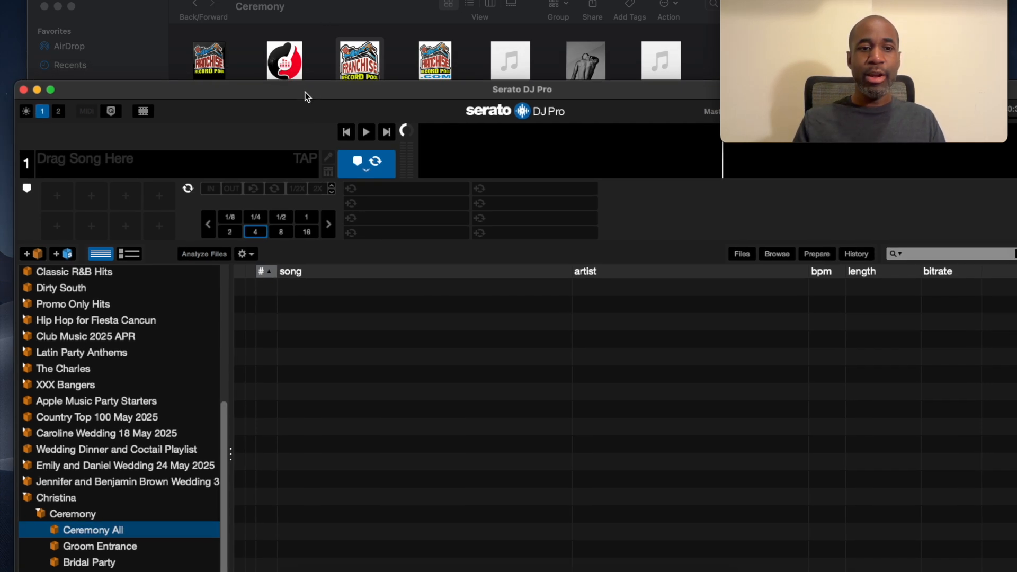
left_click(97, 535)
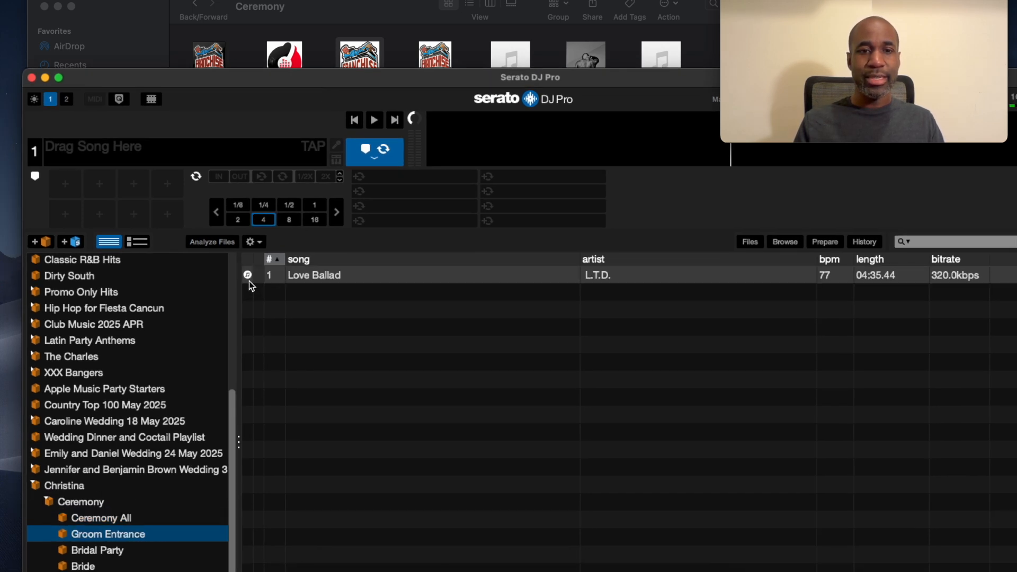
left_click(105, 522)
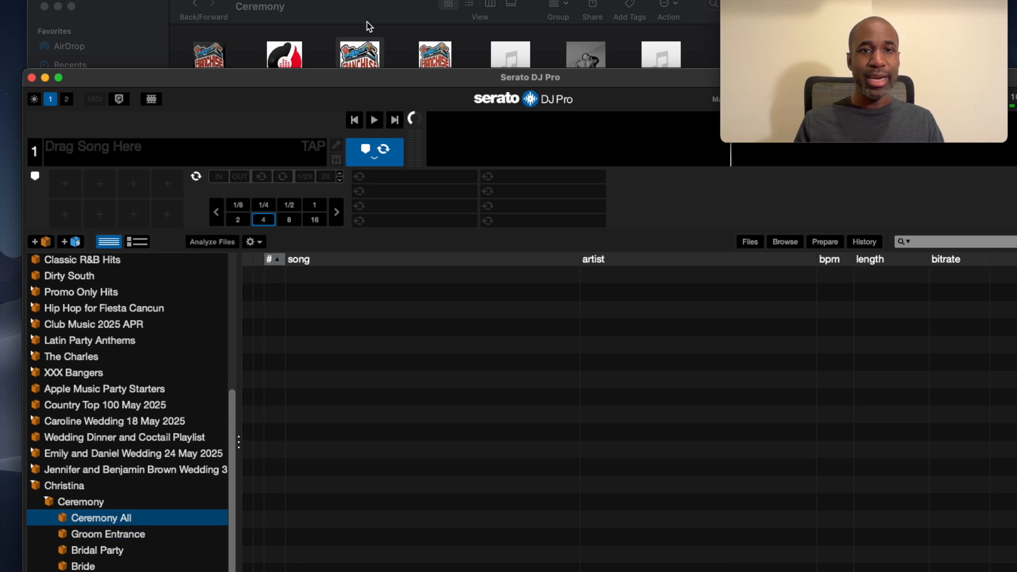
left_click(373, 8)
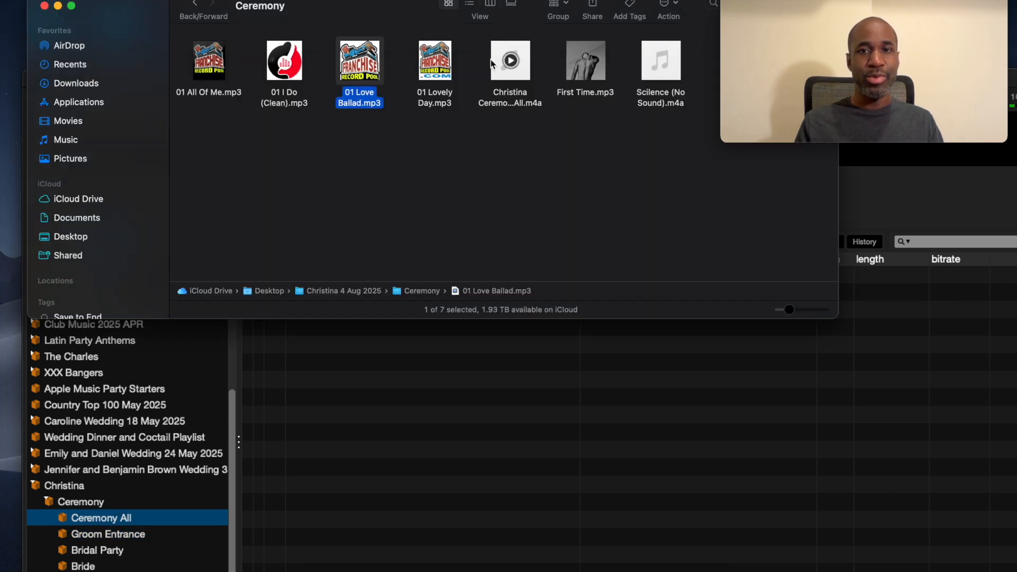
left_click_drag(402, 7, 299, 7)
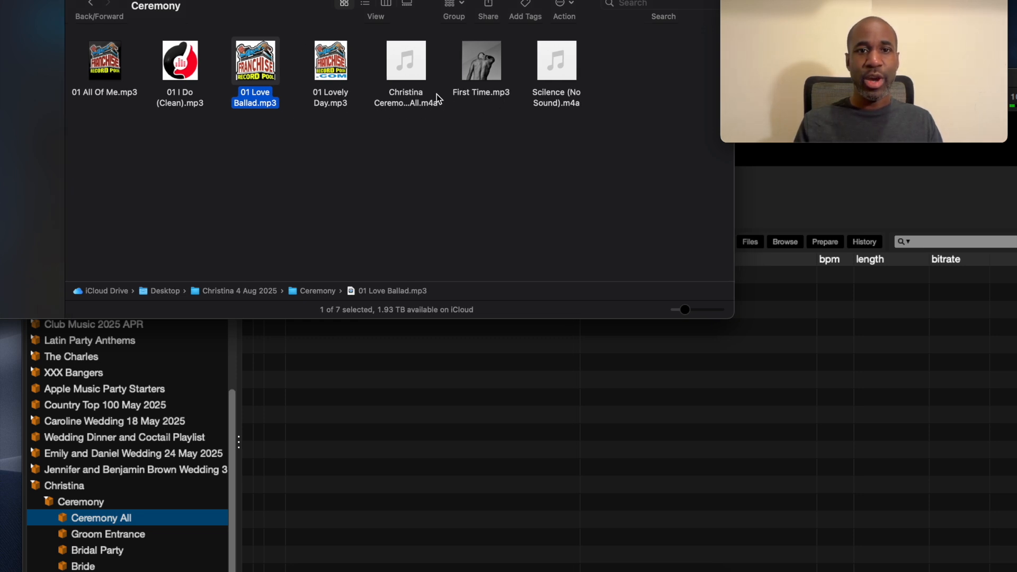
left_click(406, 78)
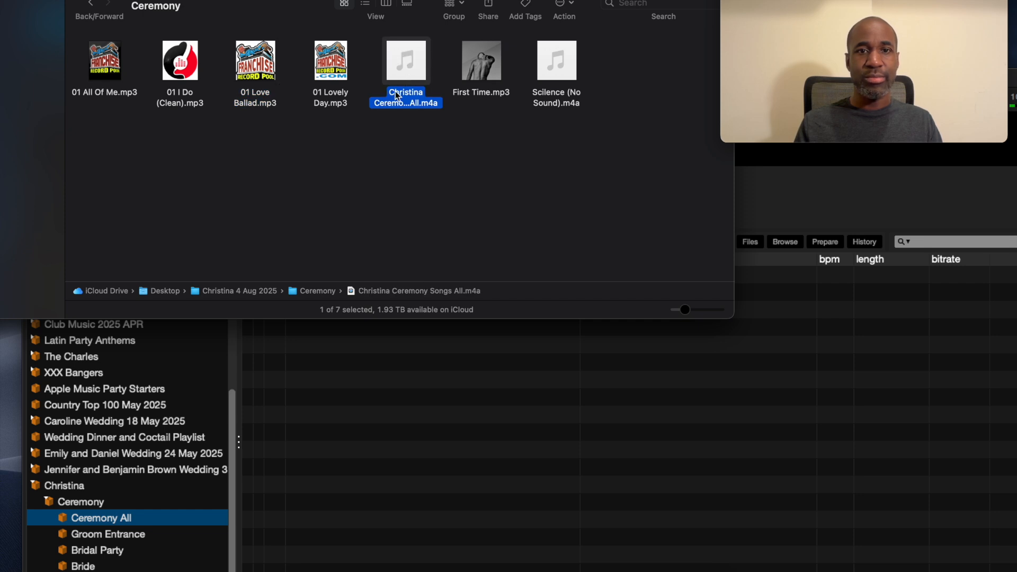
left_click_drag(394, 76, 379, 418)
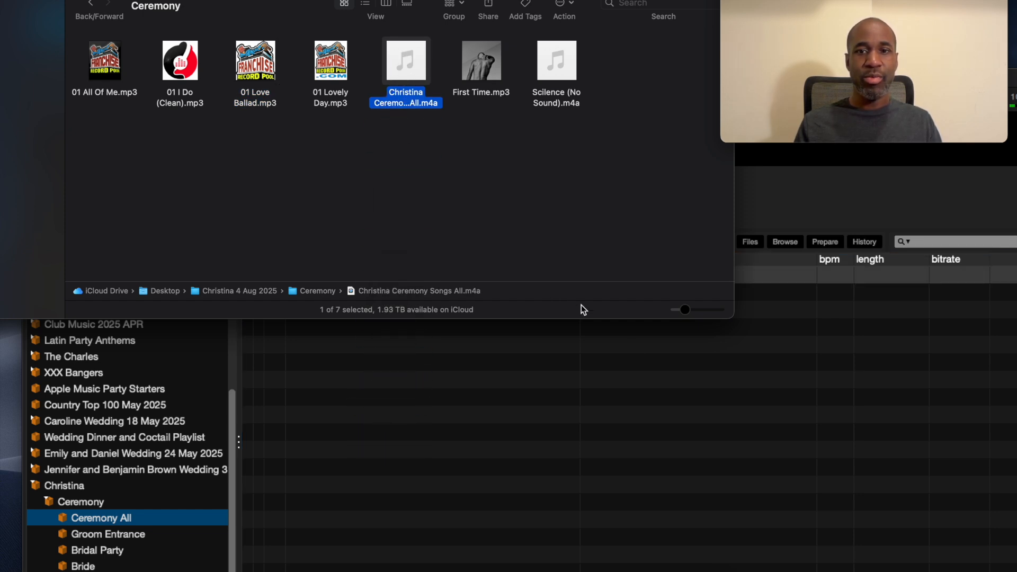
left_click(668, 443)
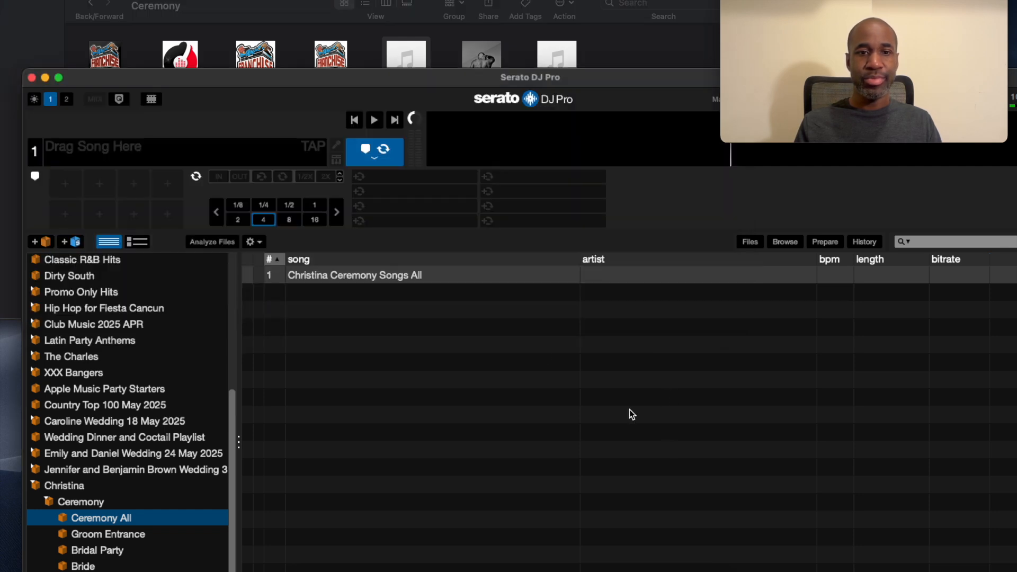
- Load the combined ceremony track from the Ceremony All crate onto deck 1 and play a short stretch of its opening
left_click_drag(467, 79, 464, 0)
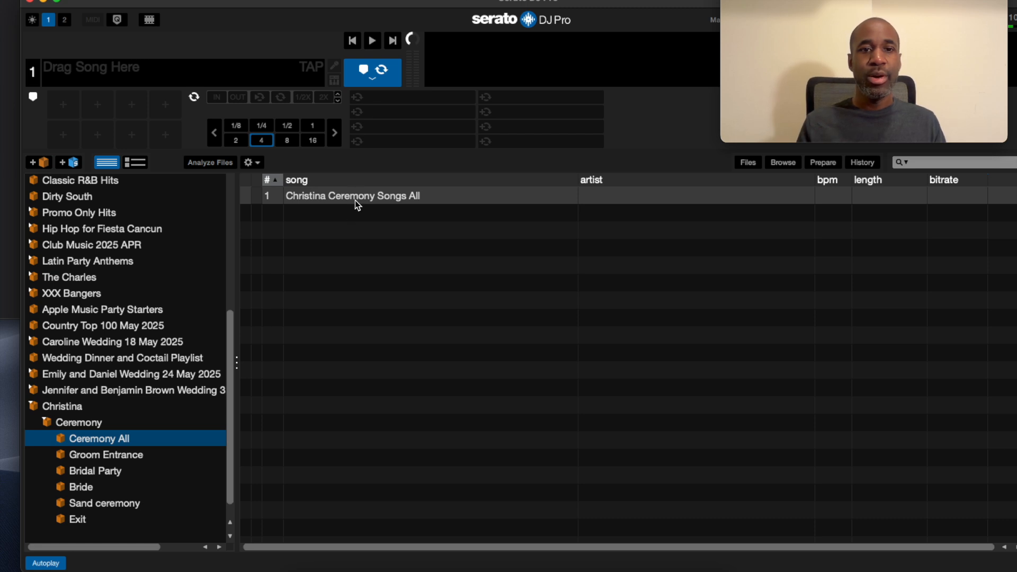
left_click_drag(358, 197, 231, 76)
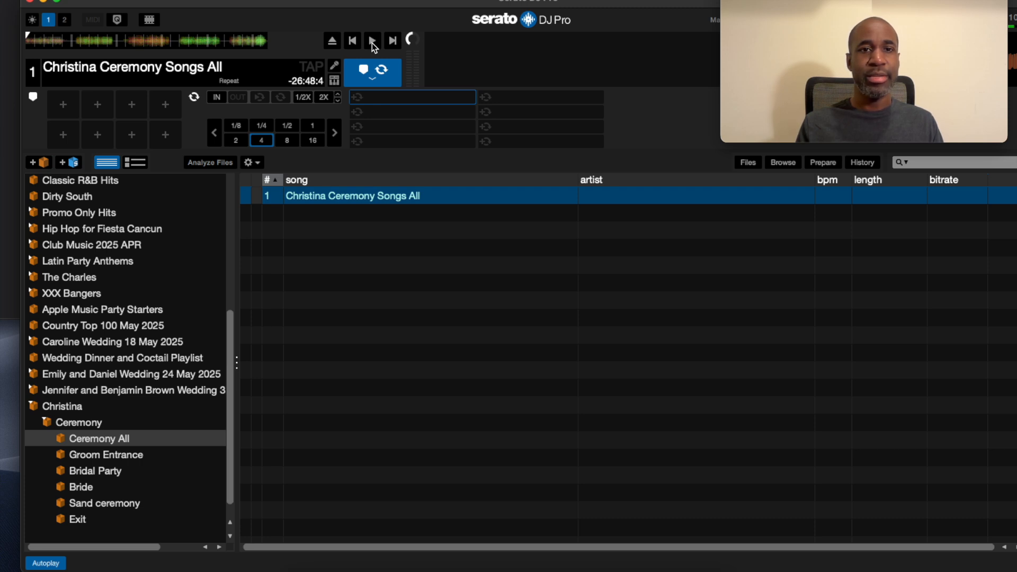
left_click(372, 43)
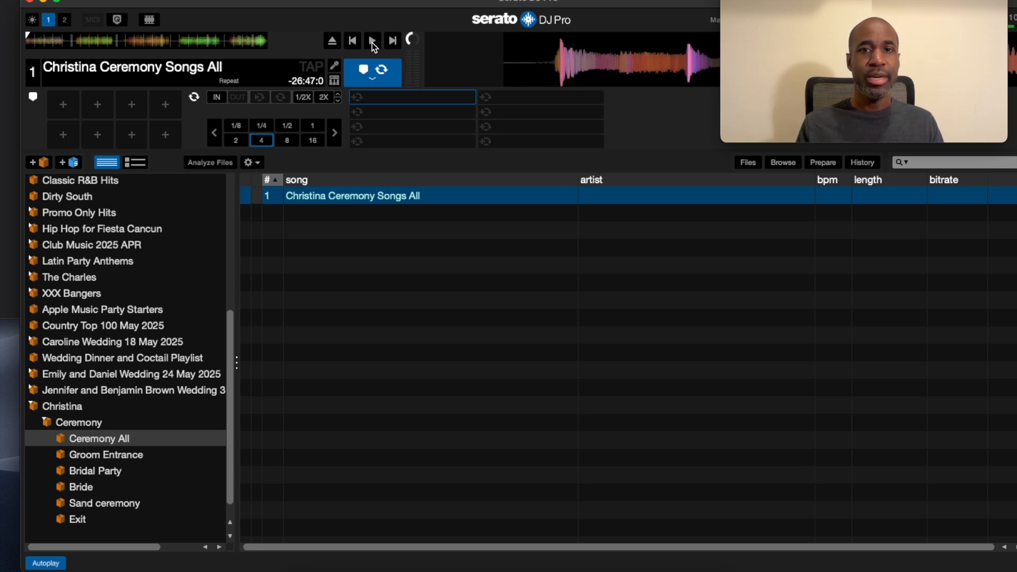
left_click(778, 3)
left_click_drag(778, 2, 782, 416)
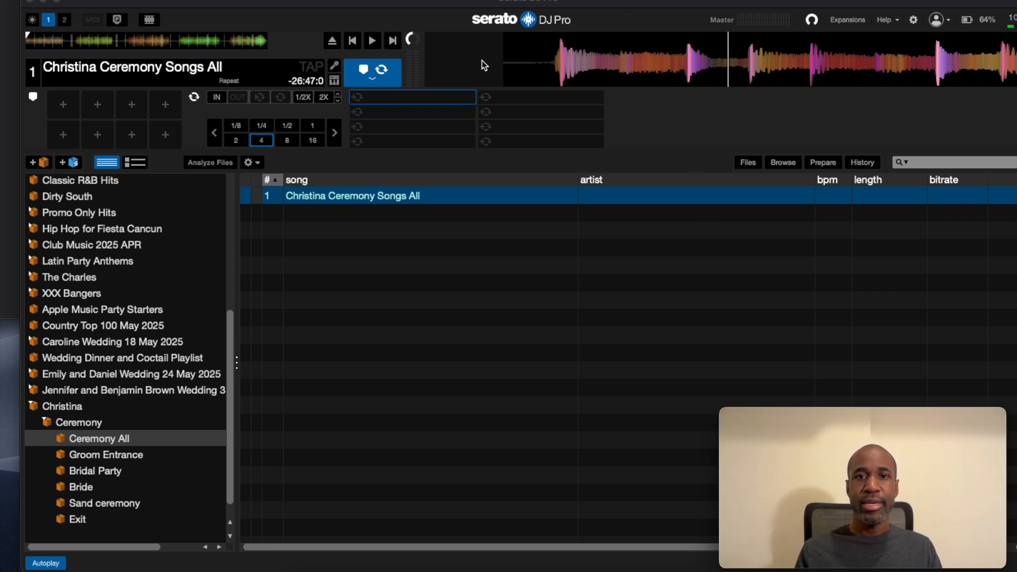
left_click(374, 41)
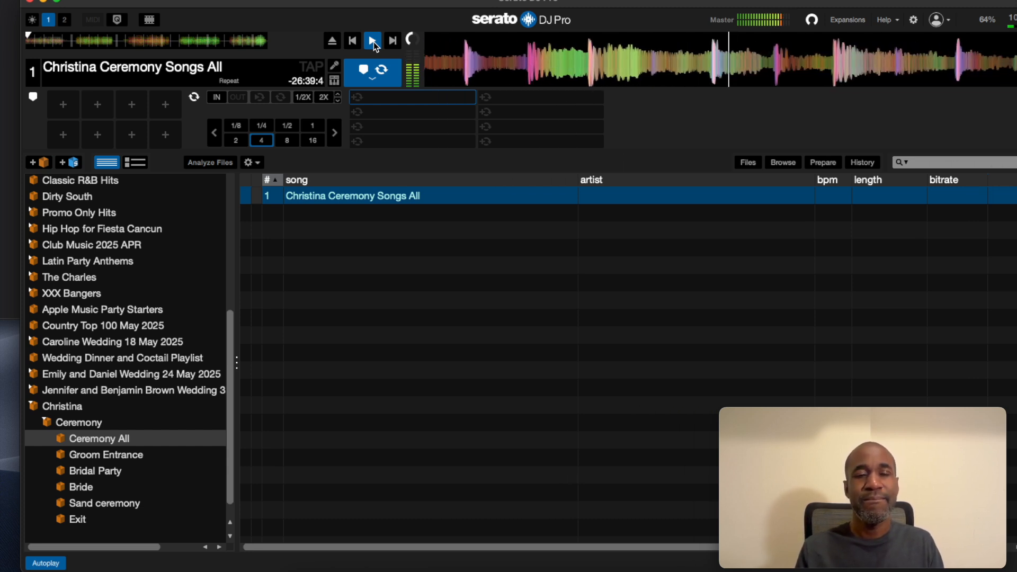
left_click(374, 43)
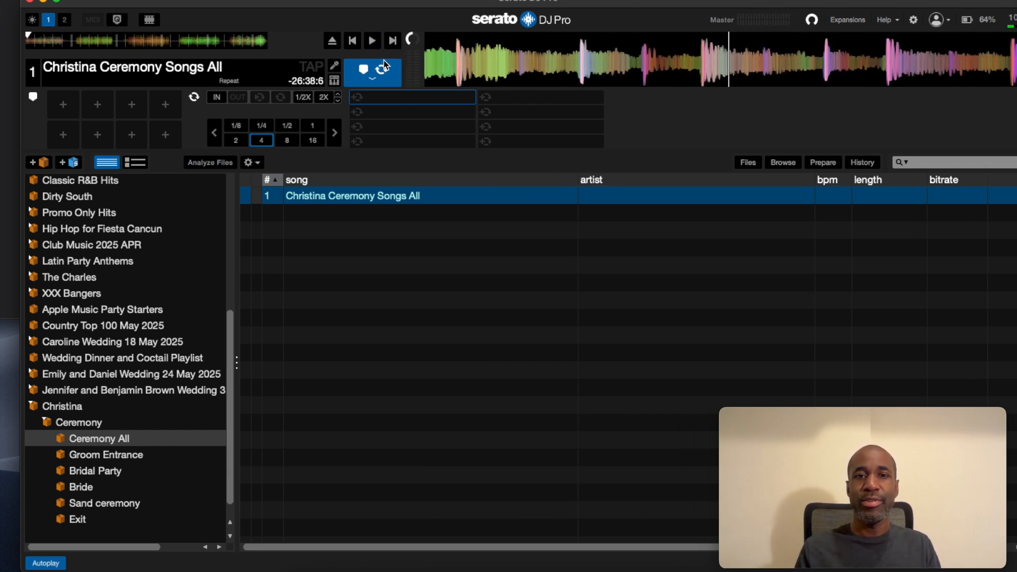
- Set the first hot cue just before the music starts in the opening song and name it Groom
left_click(24, 39)
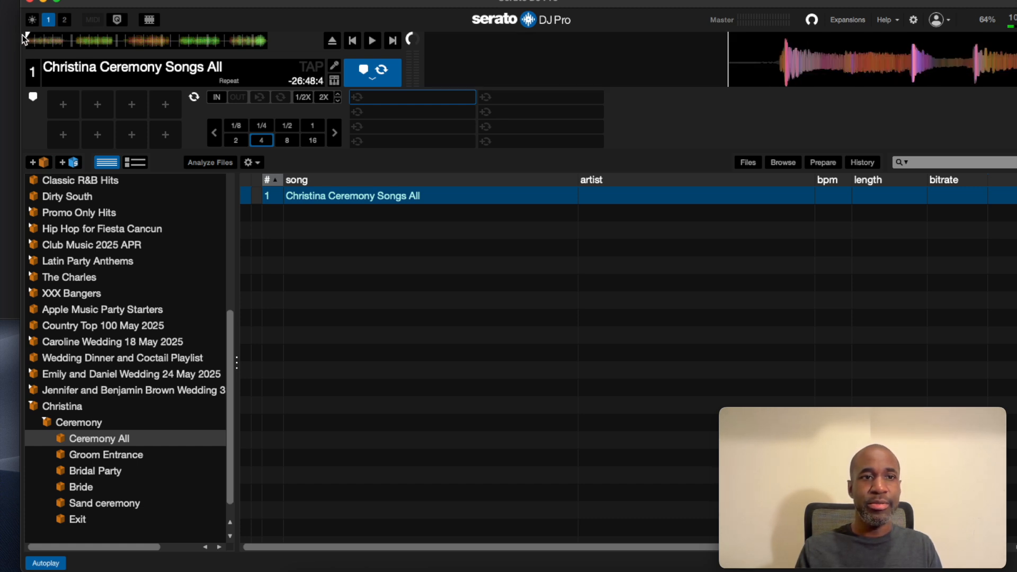
left_click_drag(851, 61, 812, 62)
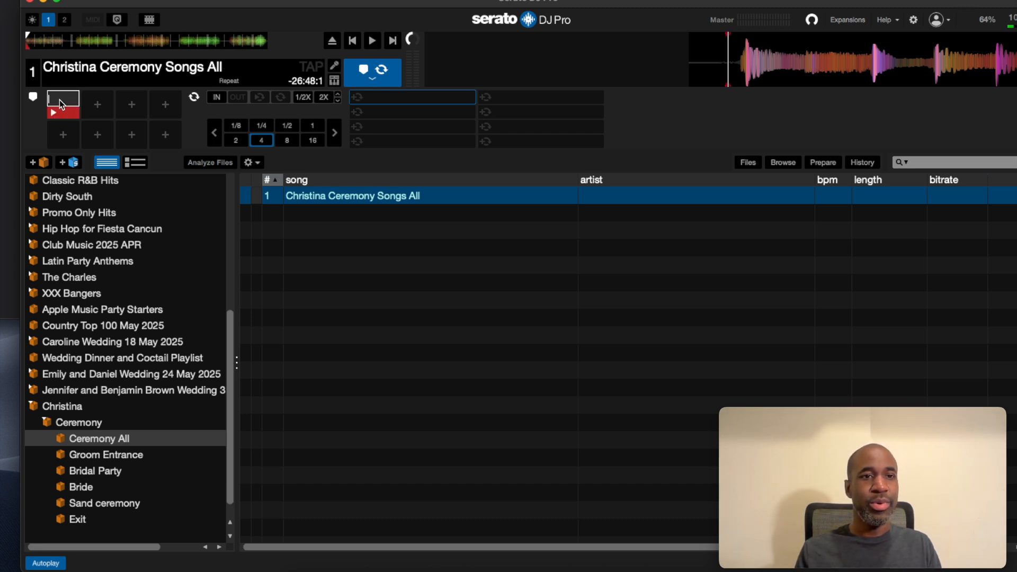
type("Groom")
key("Return")
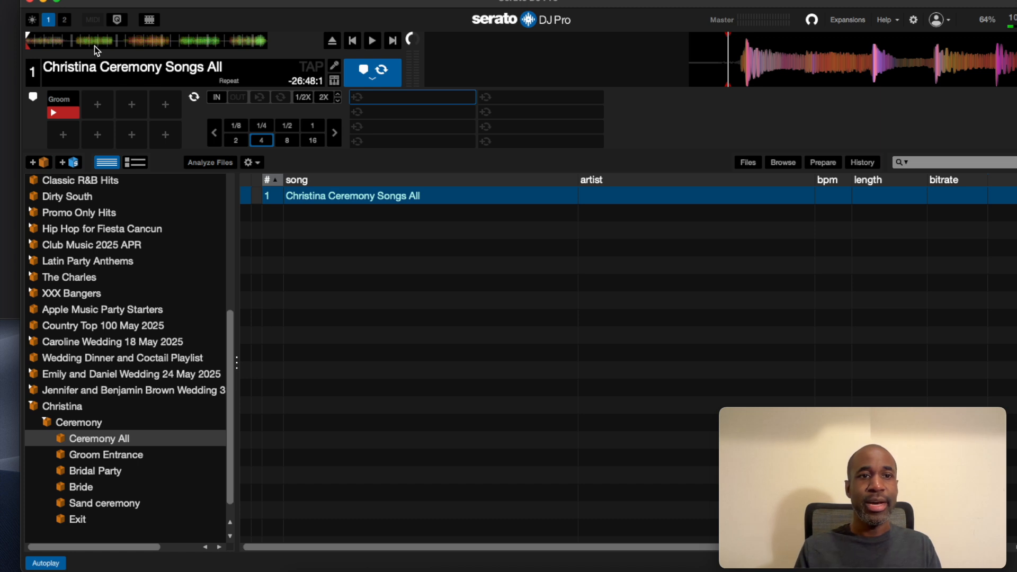
- Set the second hot cue in the silence just before the second song starts and name it BParty
left_click(75, 43)
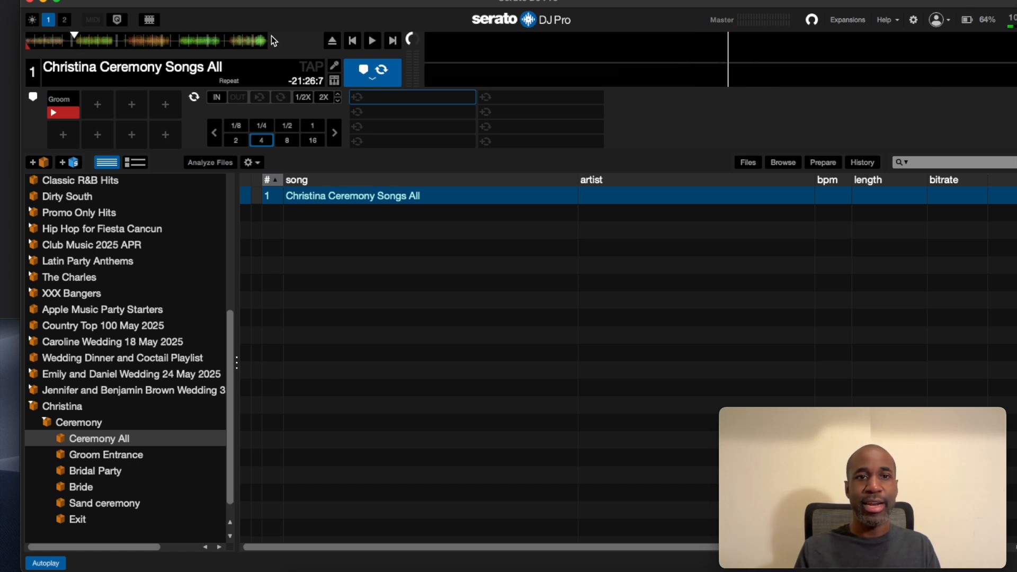
left_click(76, 39)
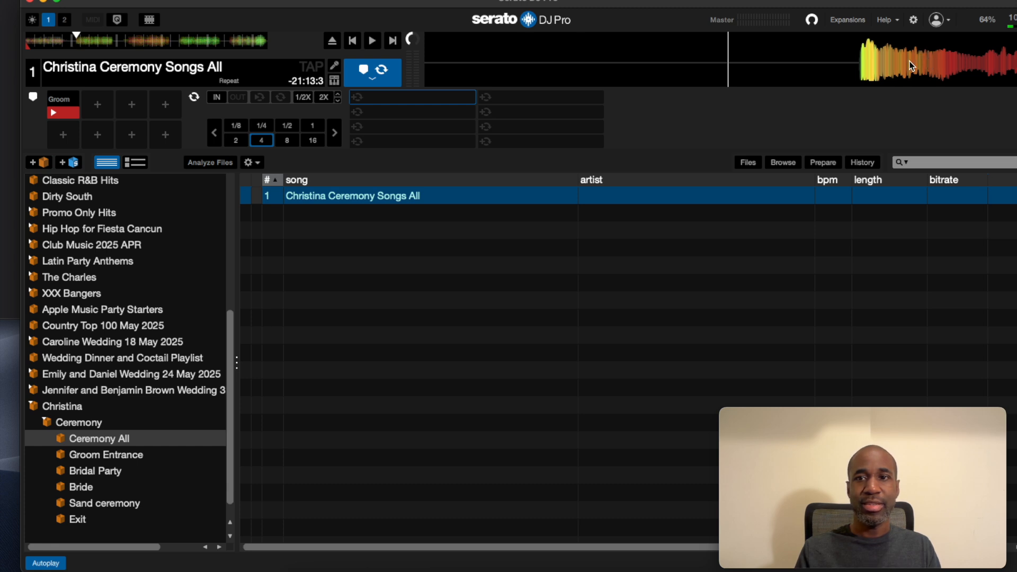
left_click_drag(910, 62, 817, 72)
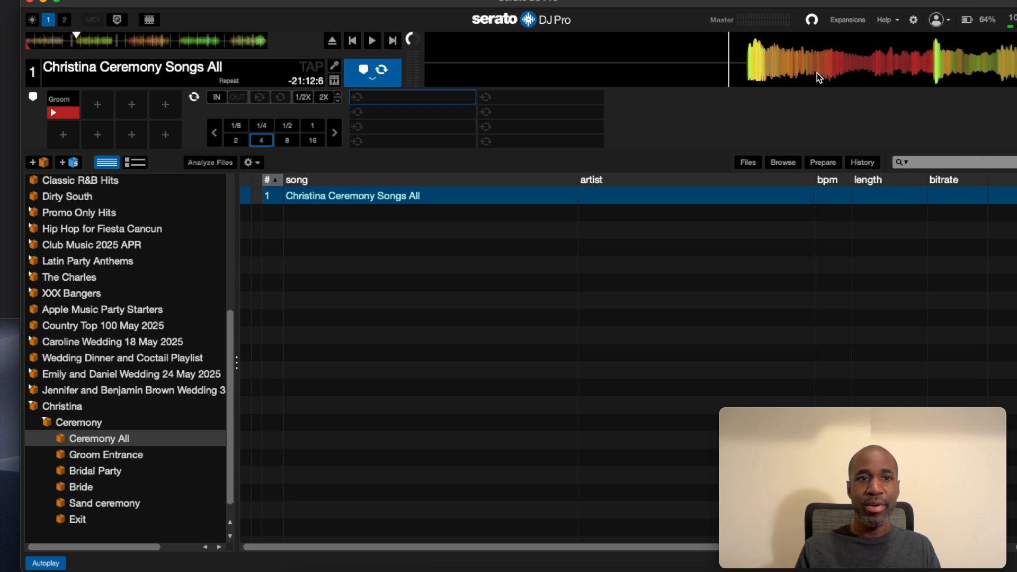
left_click(99, 108)
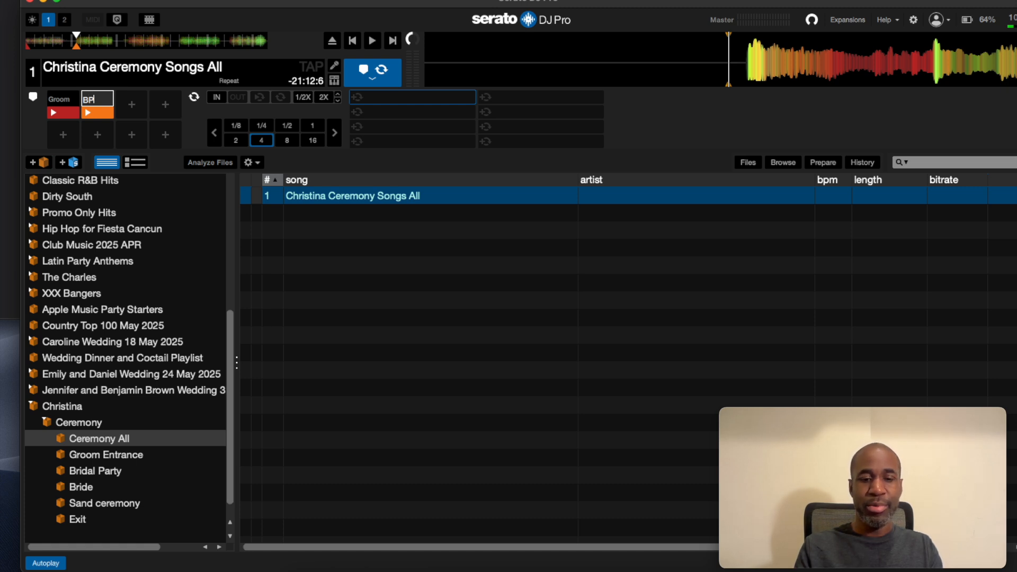
type("BParty")
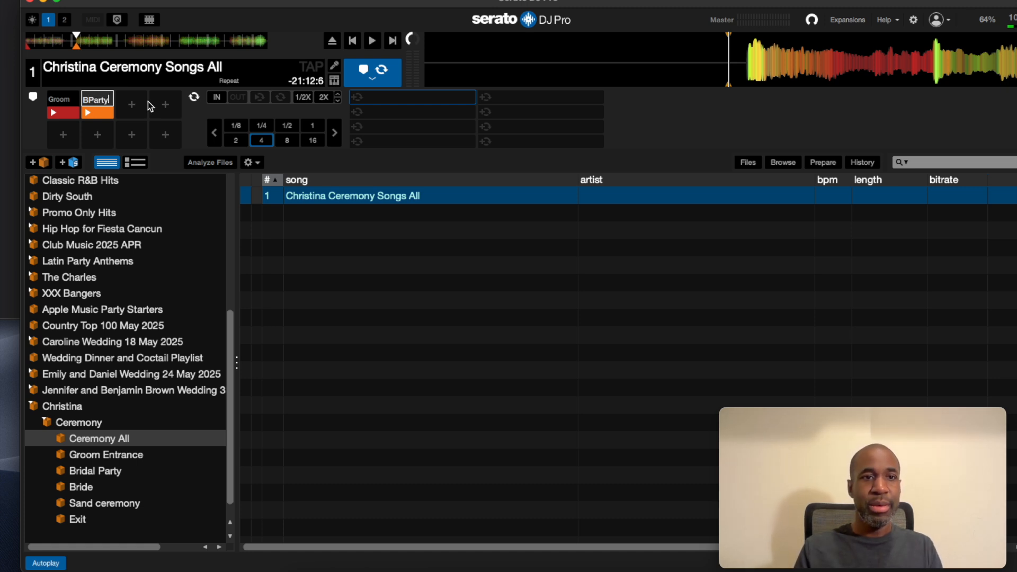
key("Return")
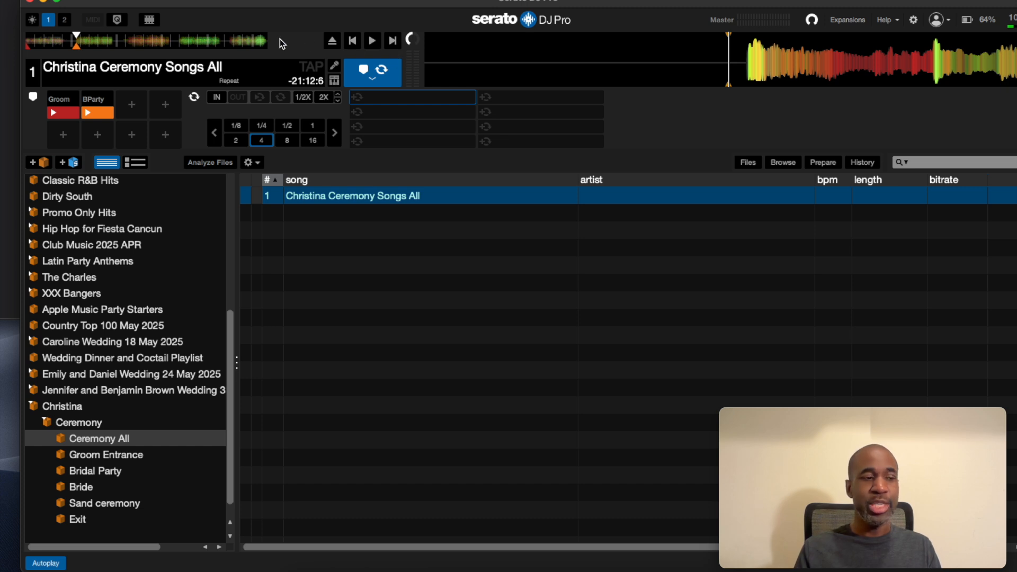
- Play a short stretch from the BParty cue, and set a third hot cue named Bride in the silence just before the third song
left_click(371, 43)
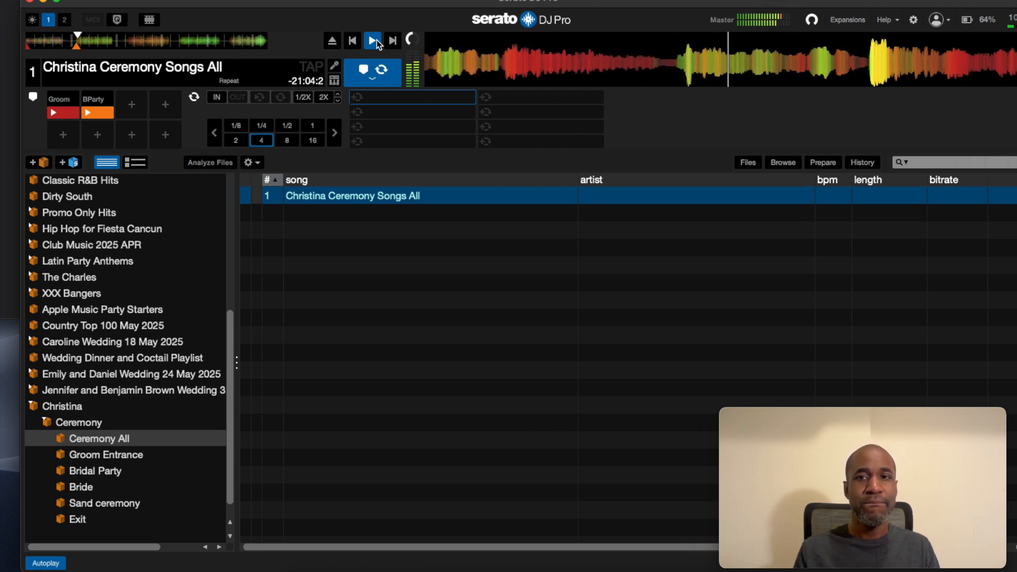
left_click(376, 40)
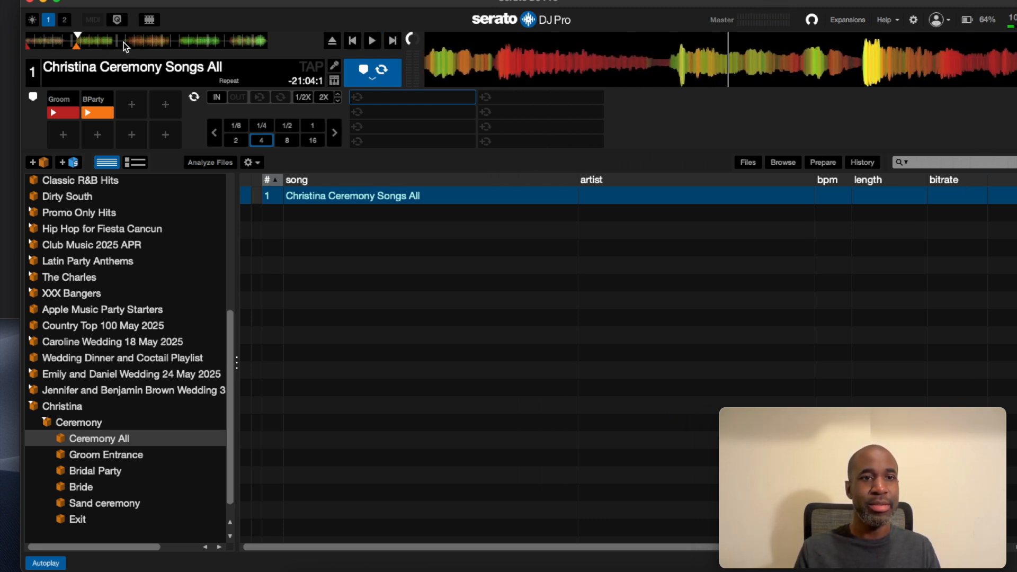
left_click(123, 43)
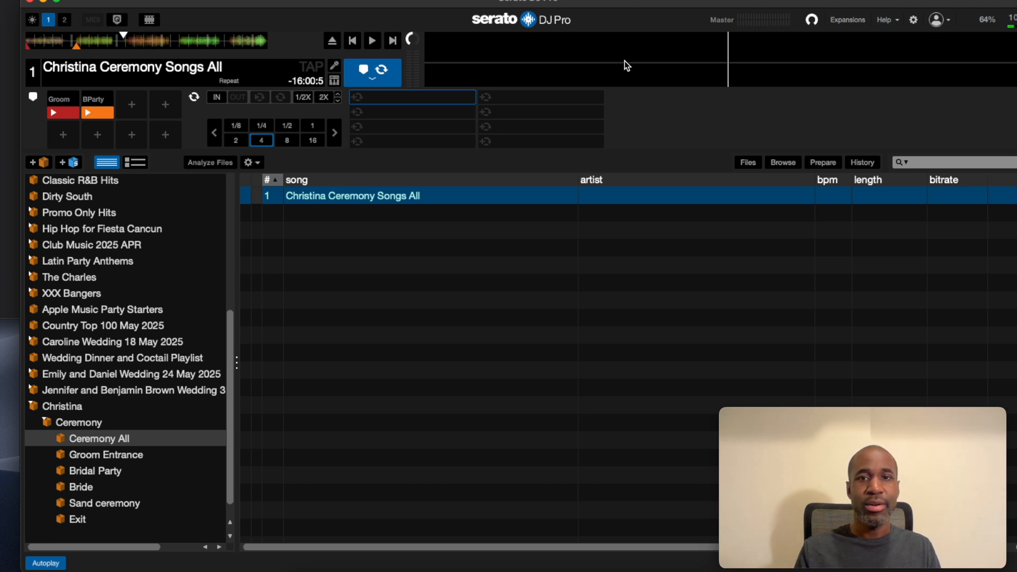
left_click_drag(820, 65, 504, 78)
left_click_drag(804, 62, 436, 63)
left_click_drag(781, 56, 734, 63)
left_click(129, 104)
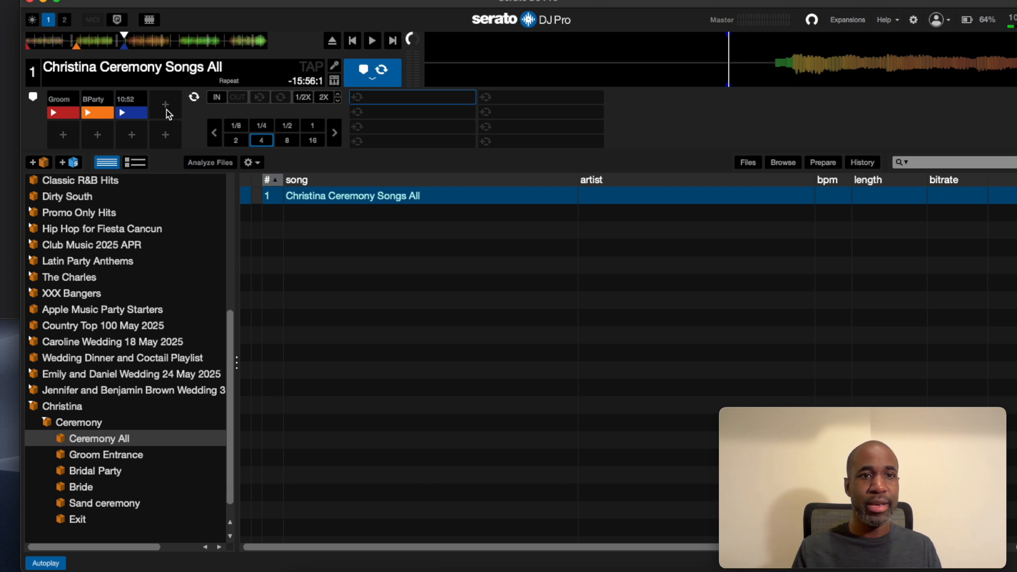
left_click(131, 104)
type("B")
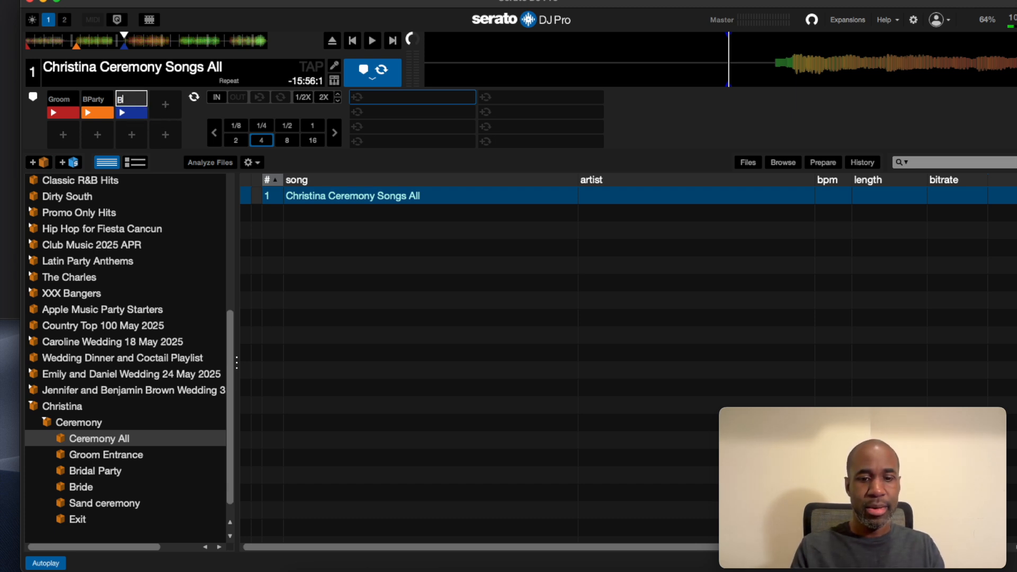
type("ride")
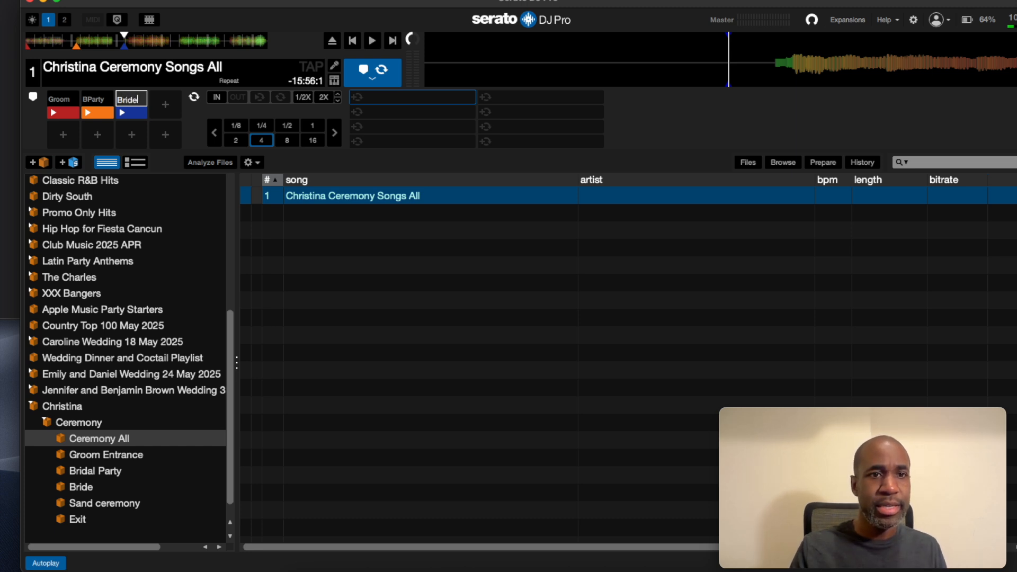
key("Return")
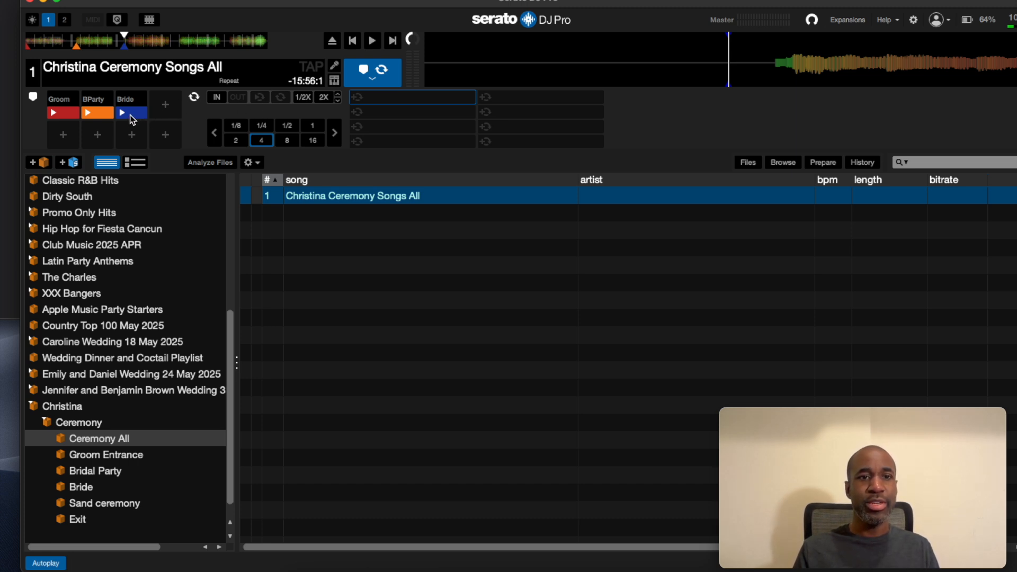
- Play the third song briefly from its Bride cue and from a point further into the song, and stop playback
left_click(373, 42)
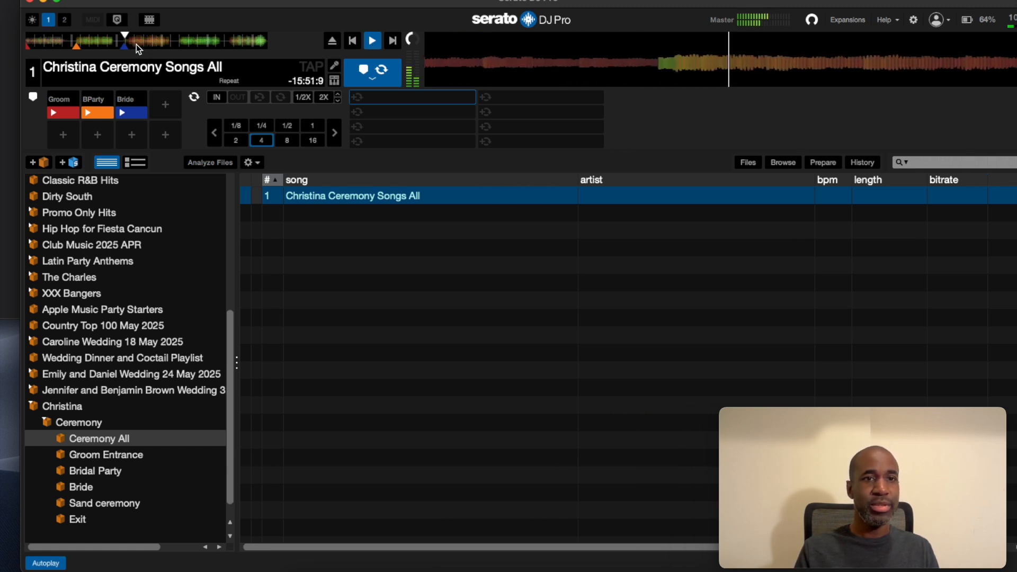
left_click(136, 44)
left_click(374, 42)
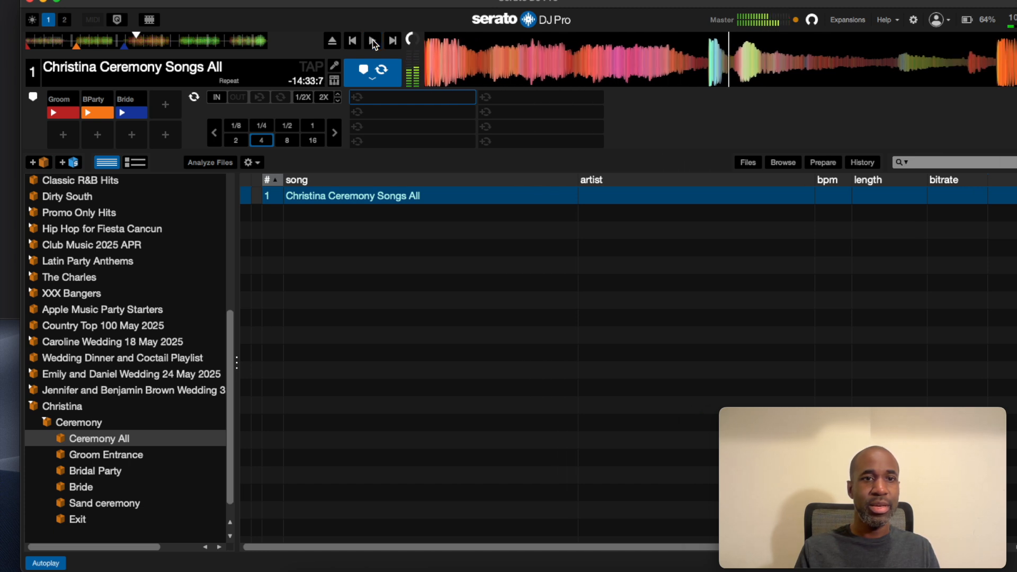
- Set the fourth hot cue just before the fourth song starts, name it SCeremony, and play a short stretch from it
left_click(178, 42)
left_click_drag(826, 59, 508, 59)
left_click_drag(768, 66, 477, 66)
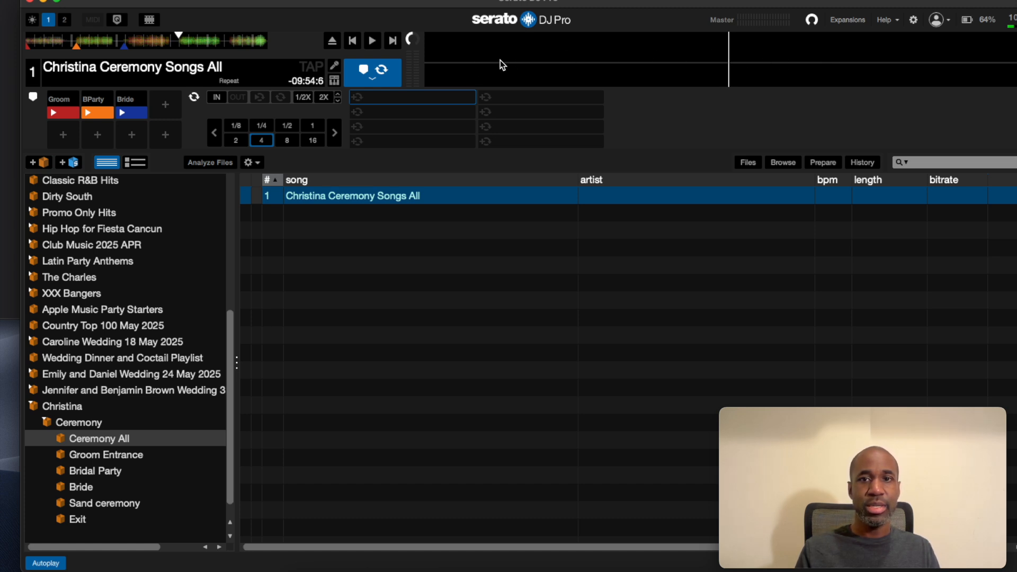
left_click_drag(756, 66, 462, 76)
left_click_drag(752, 72, 563, 58)
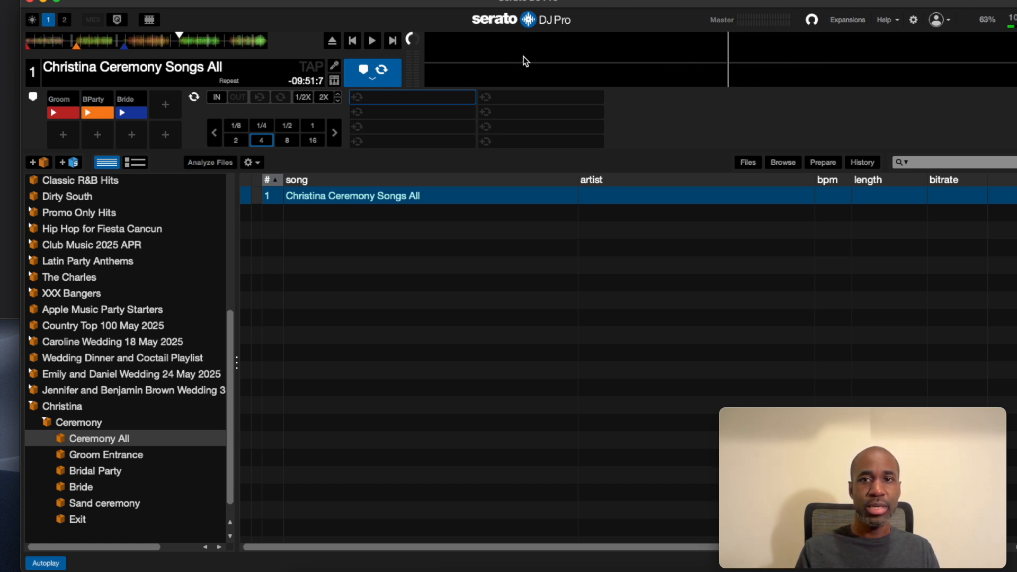
left_click_drag(822, 65, 493, 76)
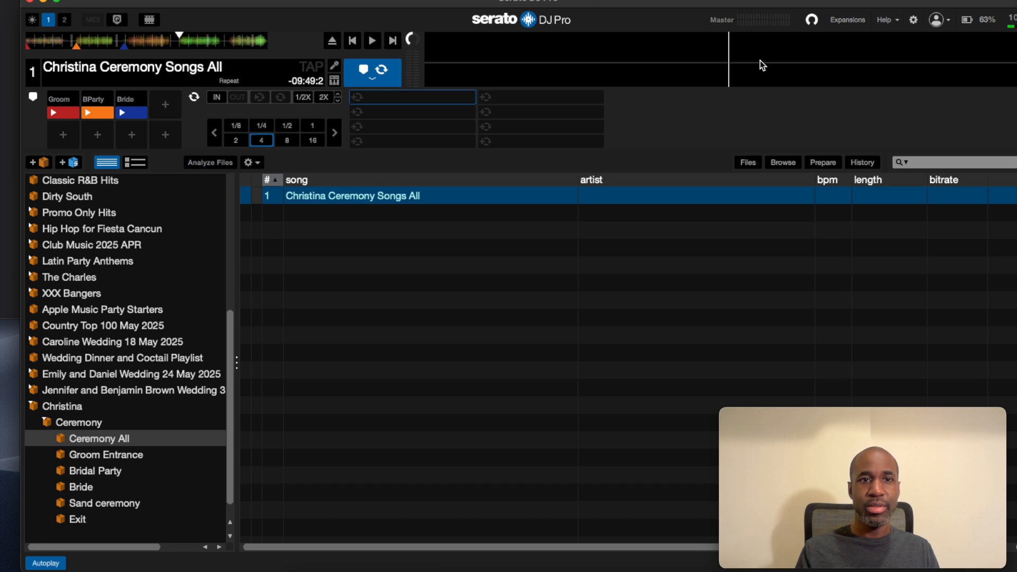
left_click_drag(837, 64, 603, 55)
left_click_drag(779, 69, 666, 70)
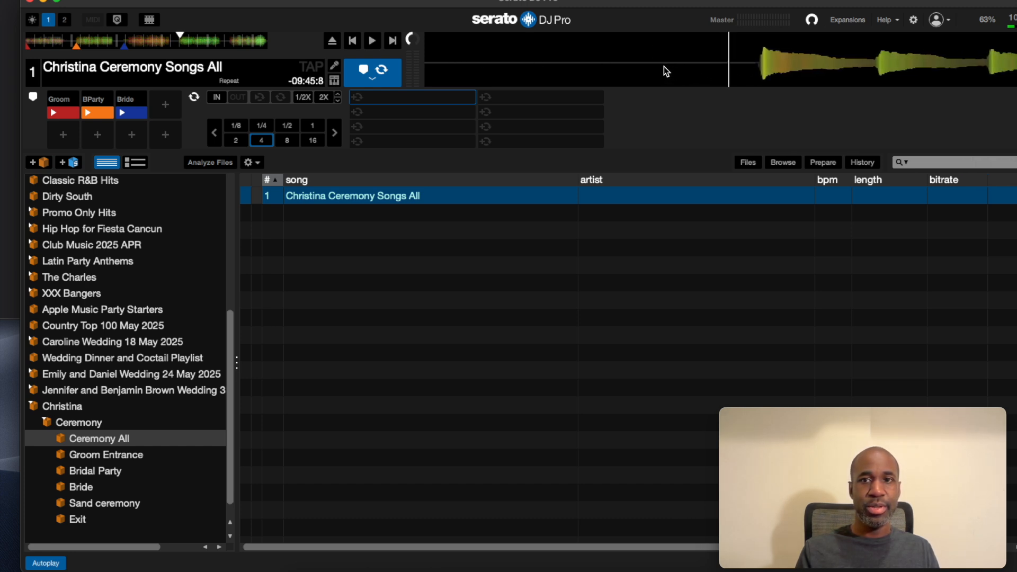
left_click(162, 103)
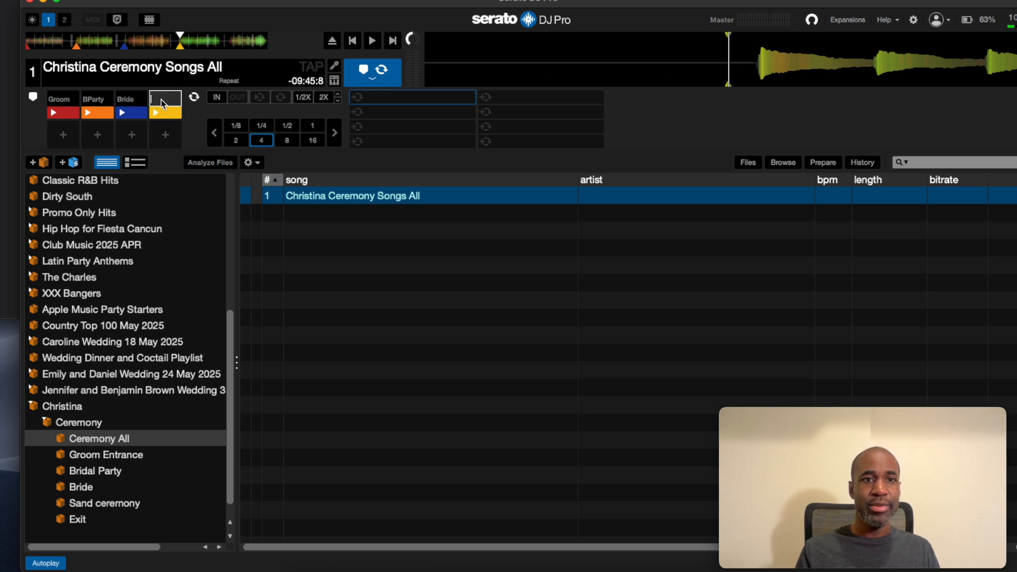
type("sand ceremony")
key("Return")
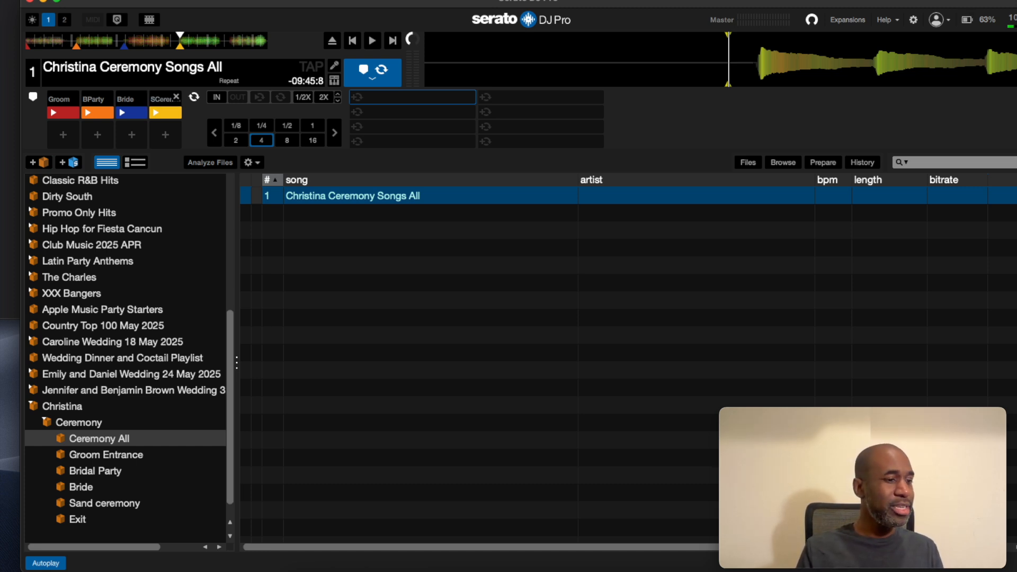
left_click(373, 41)
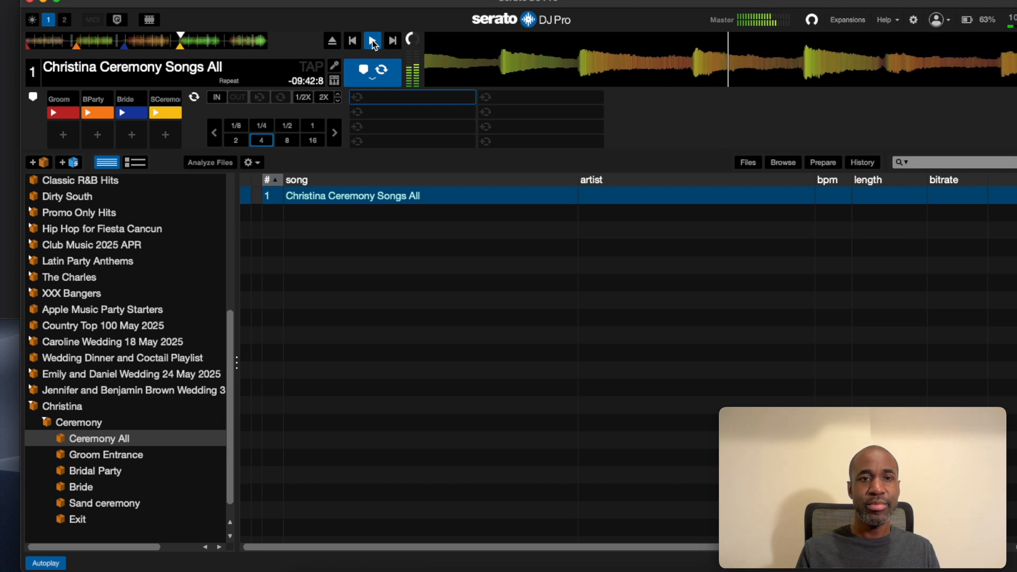
left_click(373, 42)
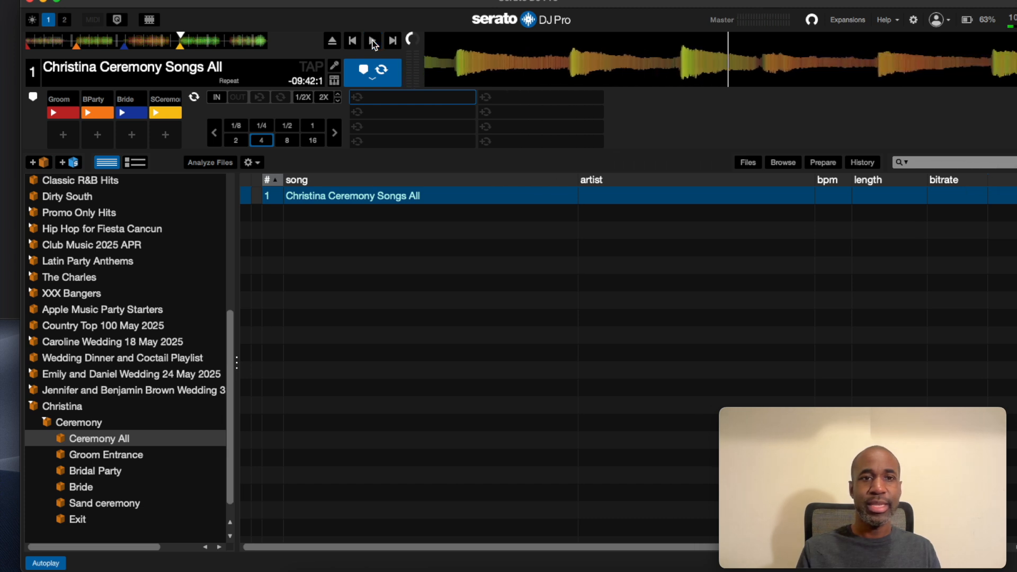
- Set the fifth hot cue just before the last song starts, name it Exit, and play a short stretch from it
left_click(228, 42)
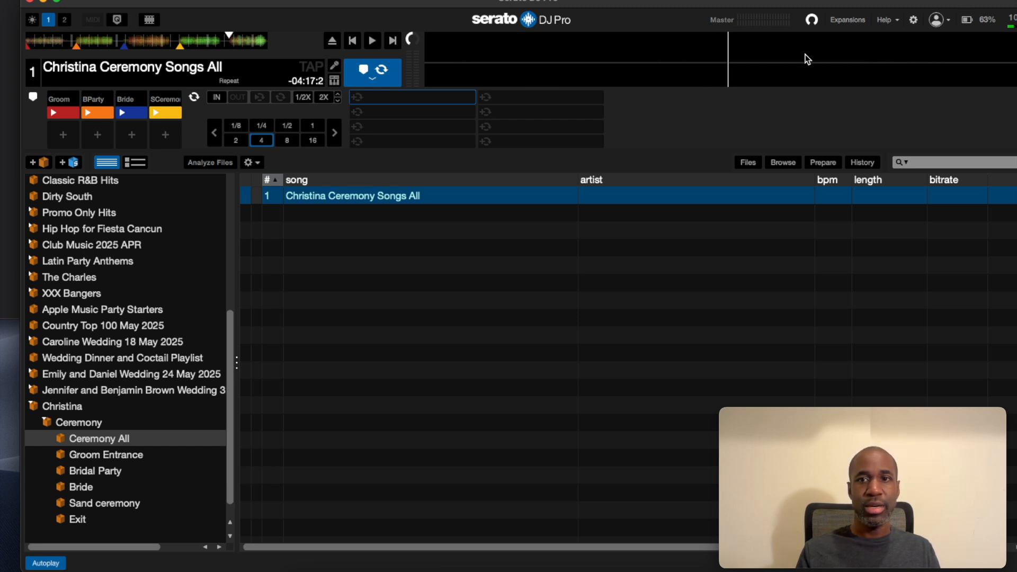
left_click_drag(510, 58, 680, 52)
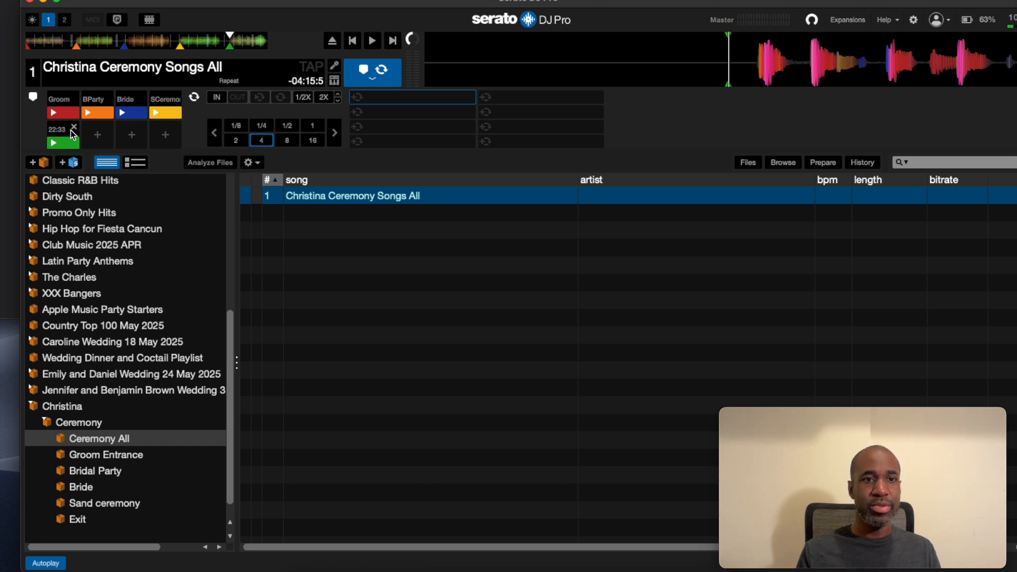
double_click(62, 130)
type("Exit")
key("Return")
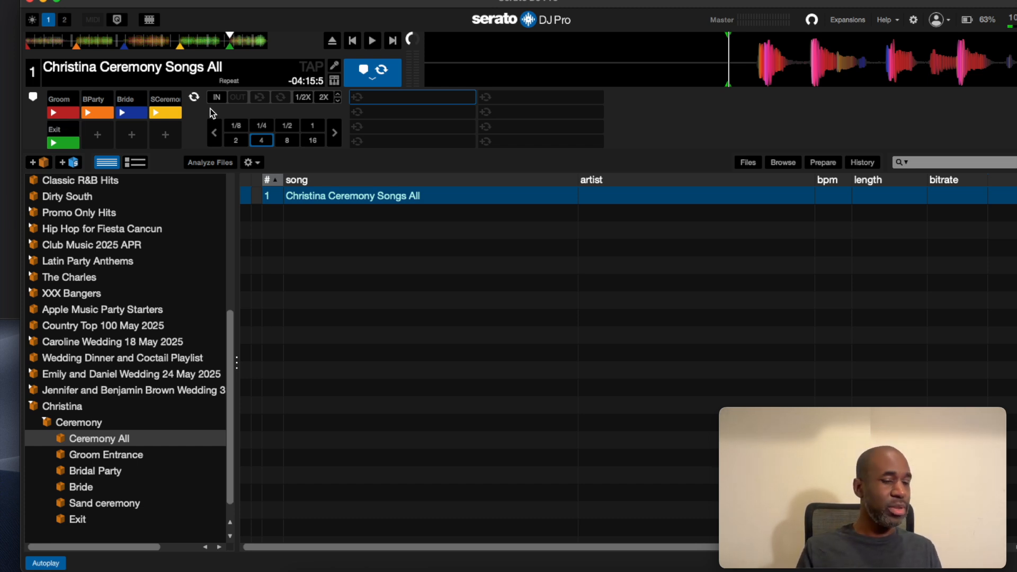
left_click(373, 41)
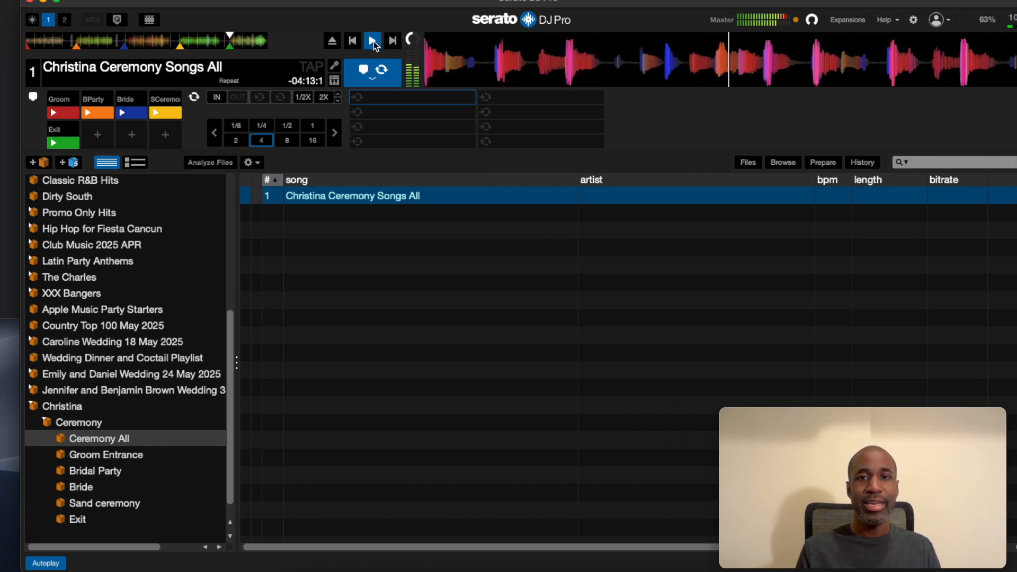
left_click(374, 42)
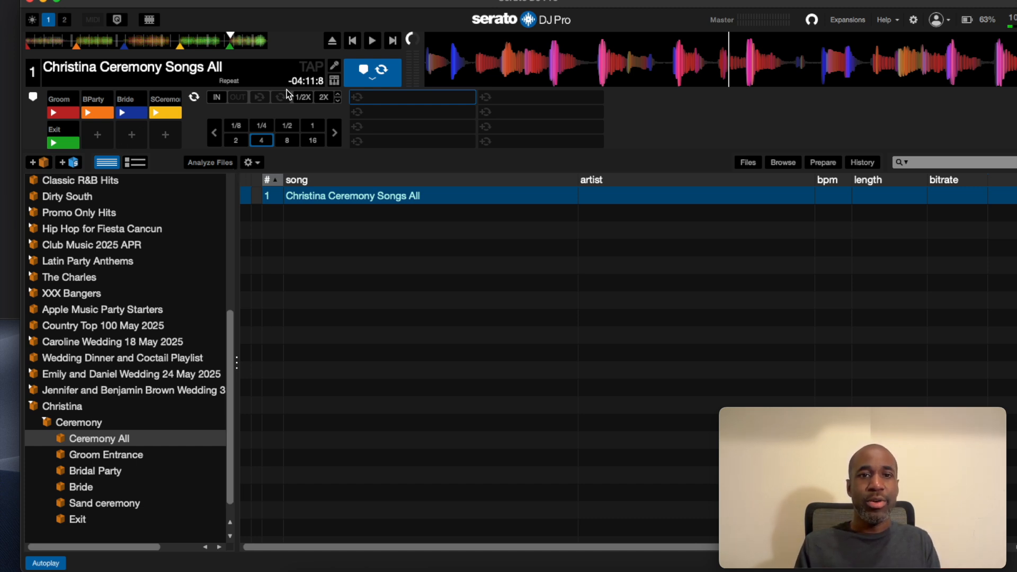
- Test the Groom, BParty and Bride cues by jumping playback to each one in turn, and stop playback
left_click(61, 114)
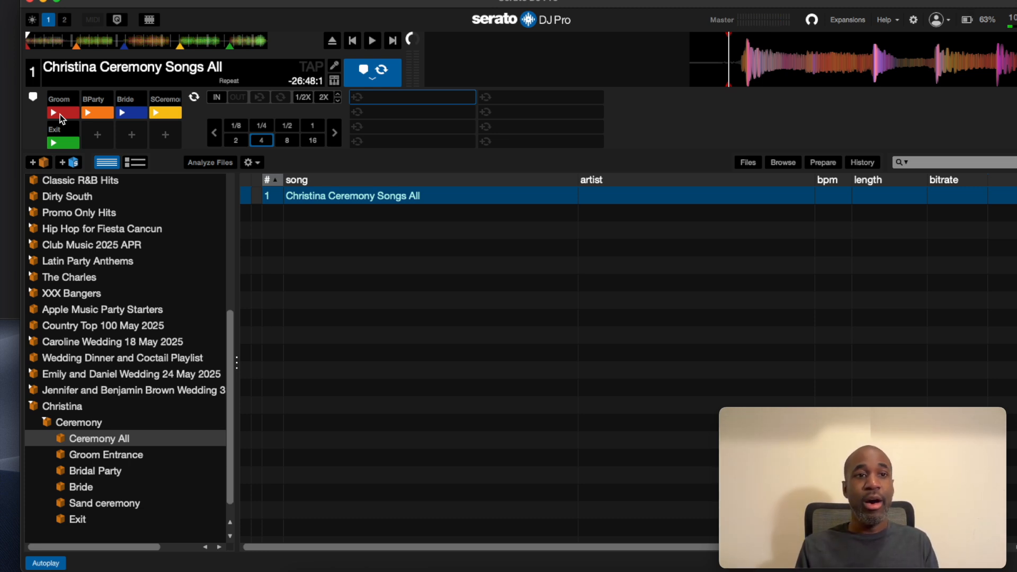
left_click(373, 41)
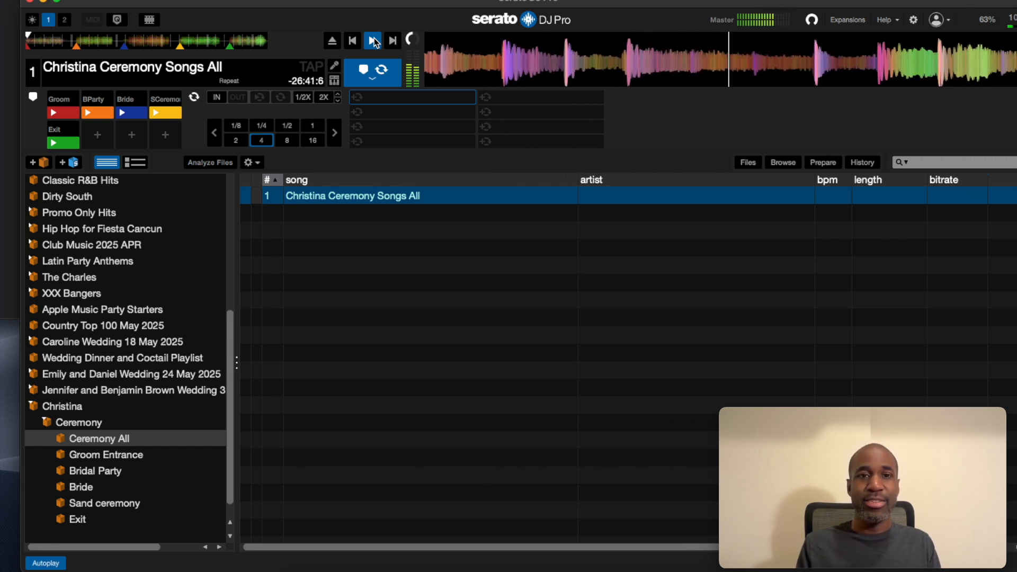
left_click(95, 114)
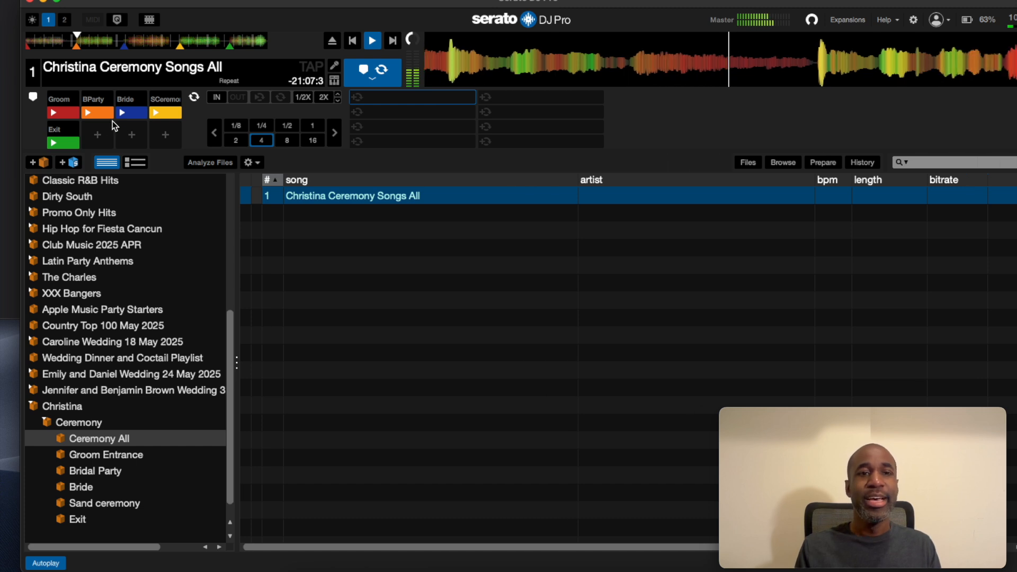
left_click(130, 113)
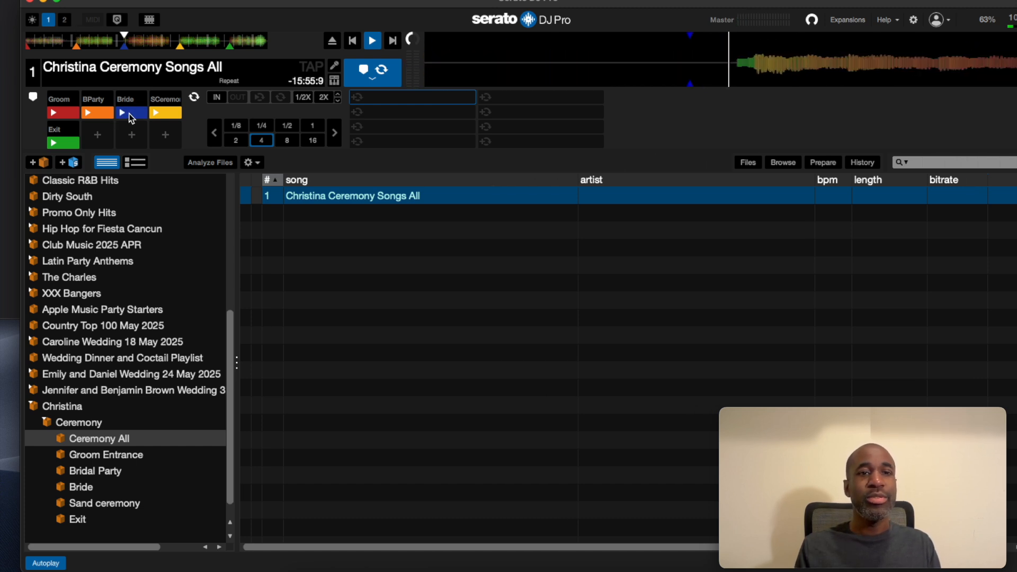
left_click(372, 41)
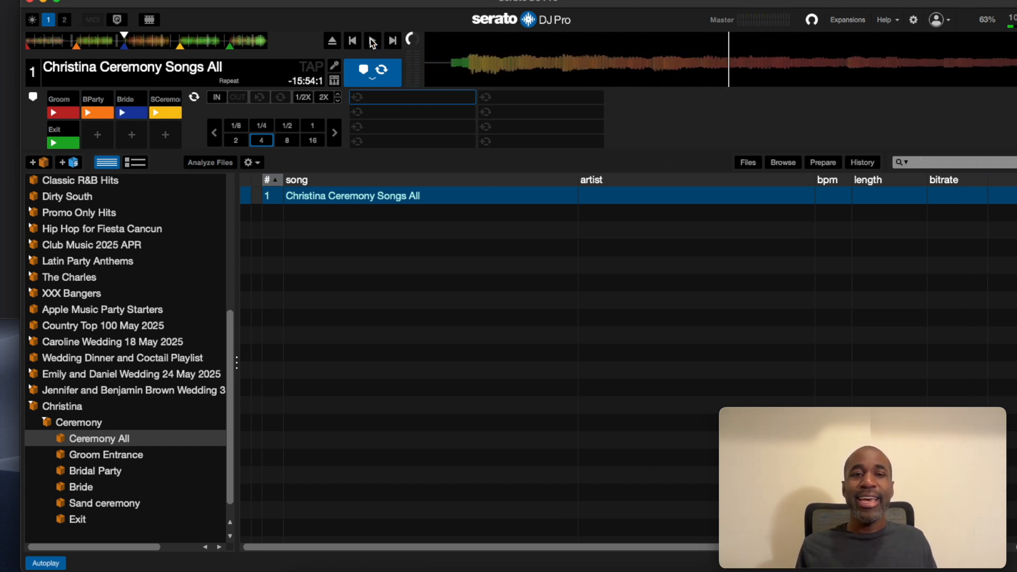